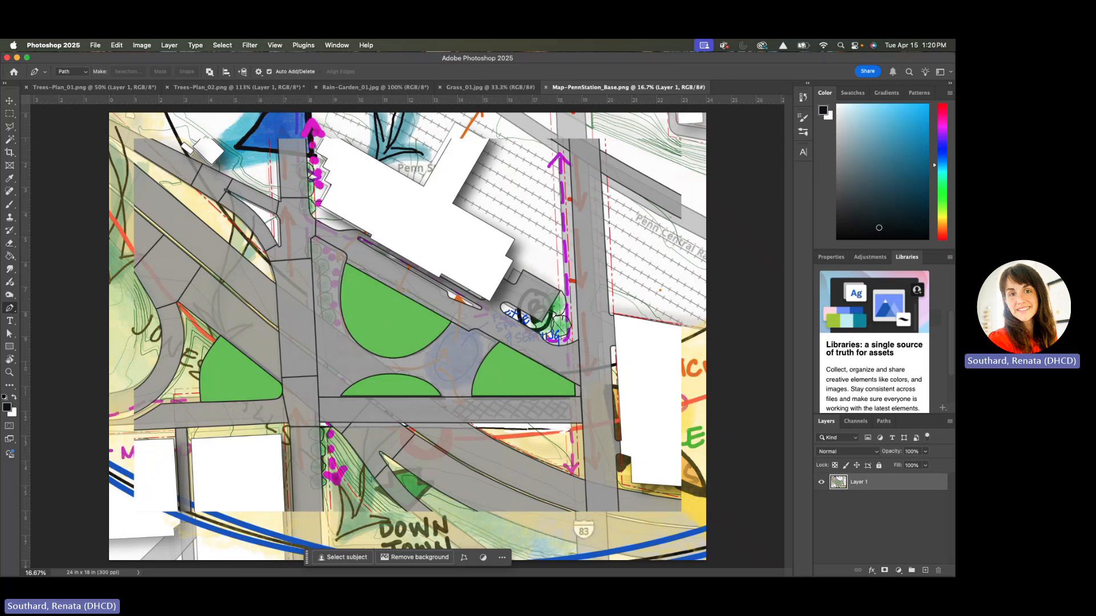
Switch to PowerPoint, examine the planting and paving in the rendered Harbor Point plaza site plan on slide 21, and return to Photoshop
{"action": "key", "text": "super+Tab"}
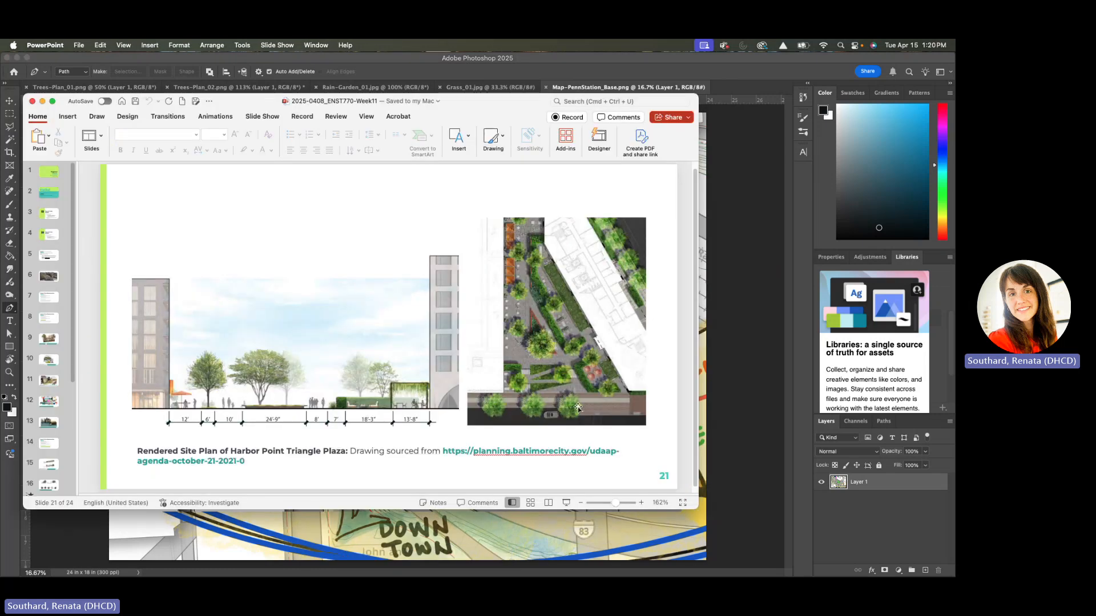
{"action": "scroll", "coordinate": [578, 410], "scroll_direction": "up", "scroll_amount": 5}
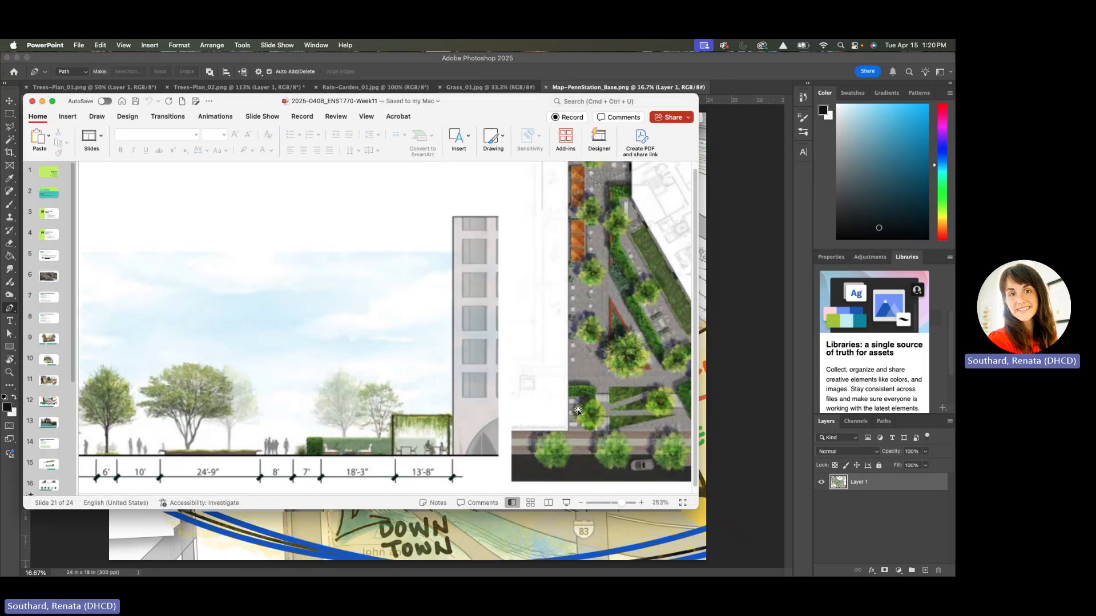
{"action": "scroll", "coordinate": [578, 409], "scroll_direction": "down", "scroll_amount": 2}
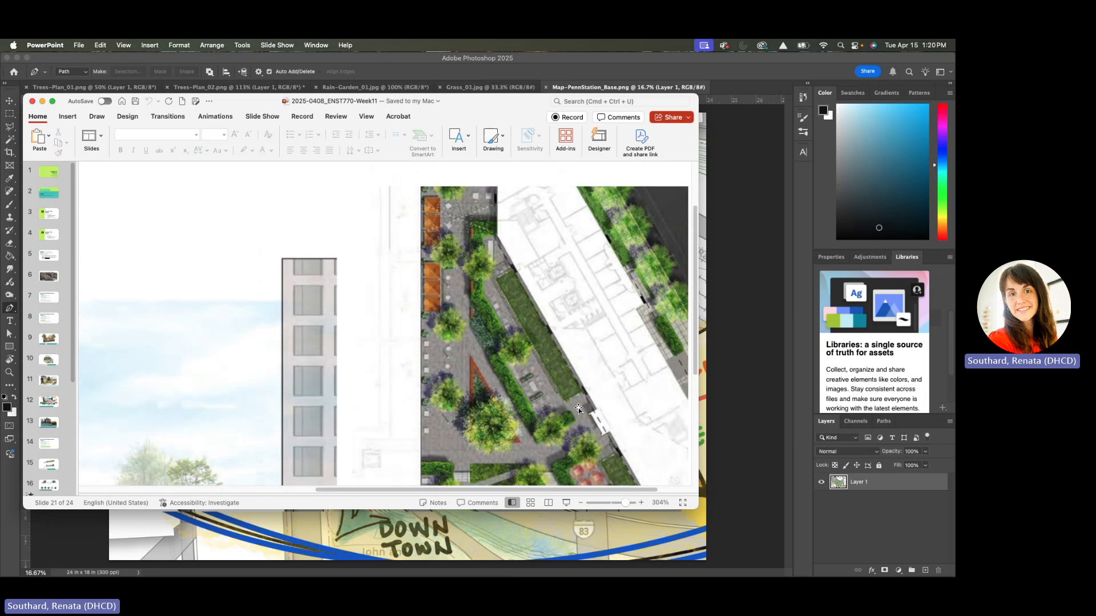
{"action": "scroll", "coordinate": [578, 408], "scroll_direction": "down", "scroll_amount": 2}
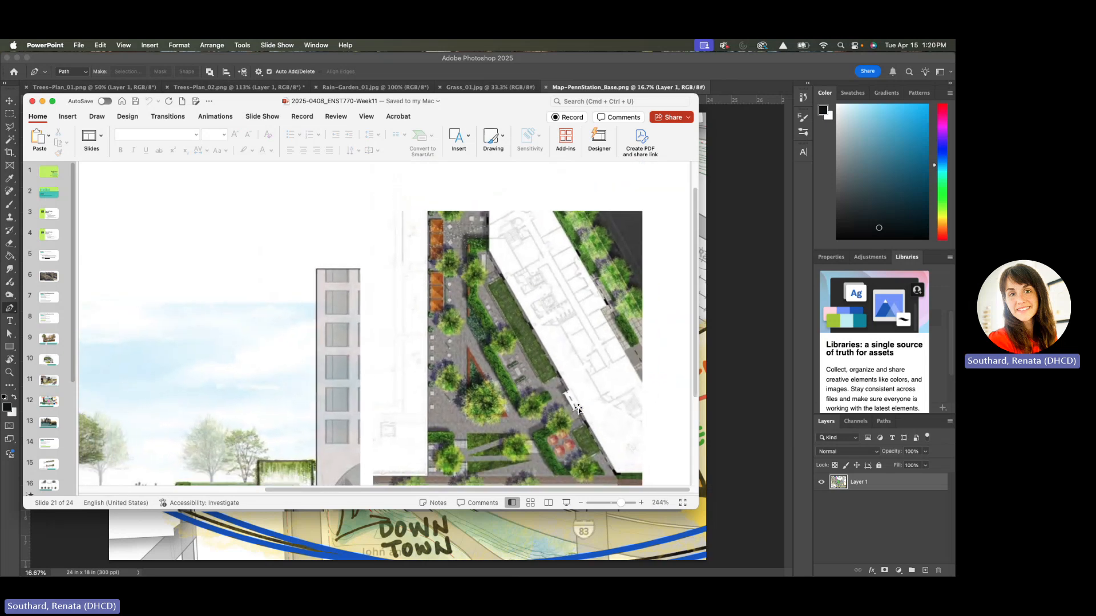
{"action": "scroll", "coordinate": [425, 300], "scroll_direction": "down", "scroll_amount": 3}
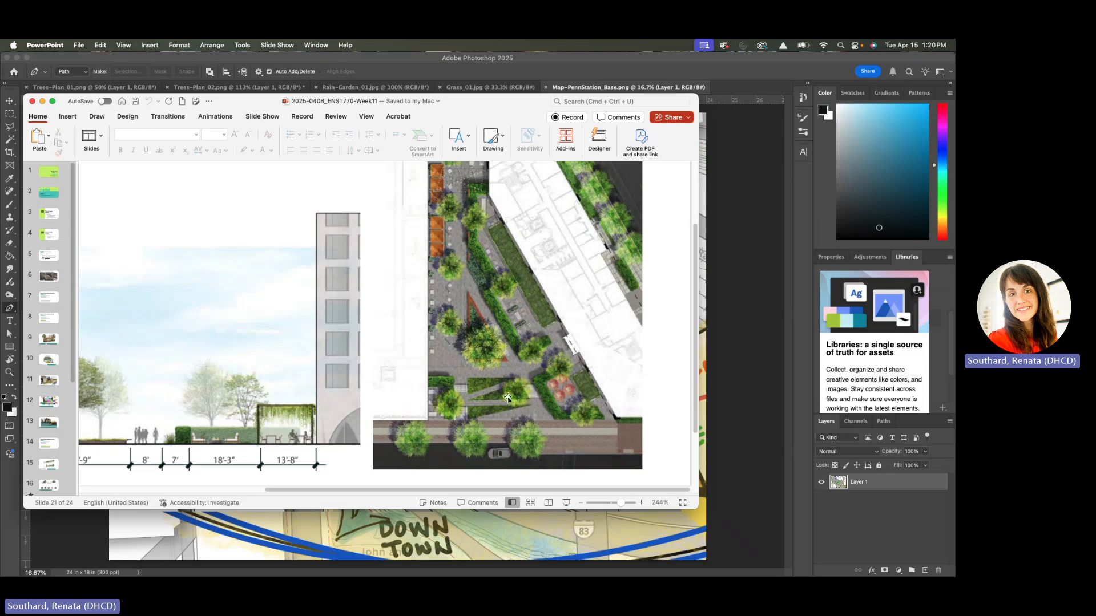
{"action": "left_click", "coordinate": [495, 537]}
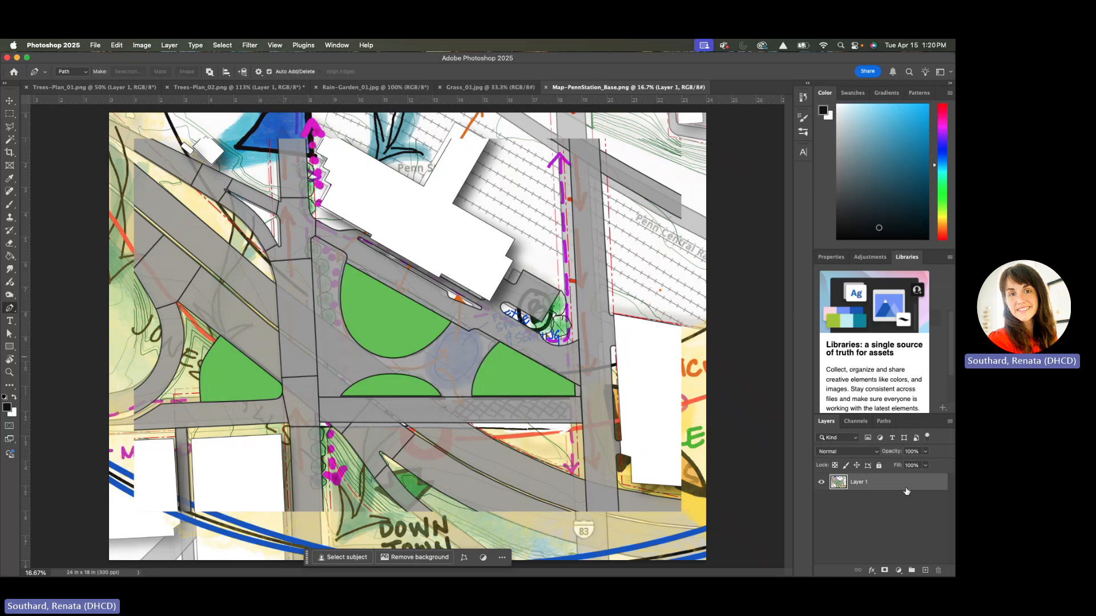
Add a new empty layer above the Penn Station base map and make Layer 1 active again
{"action": "left_click", "coordinate": [925, 570]}
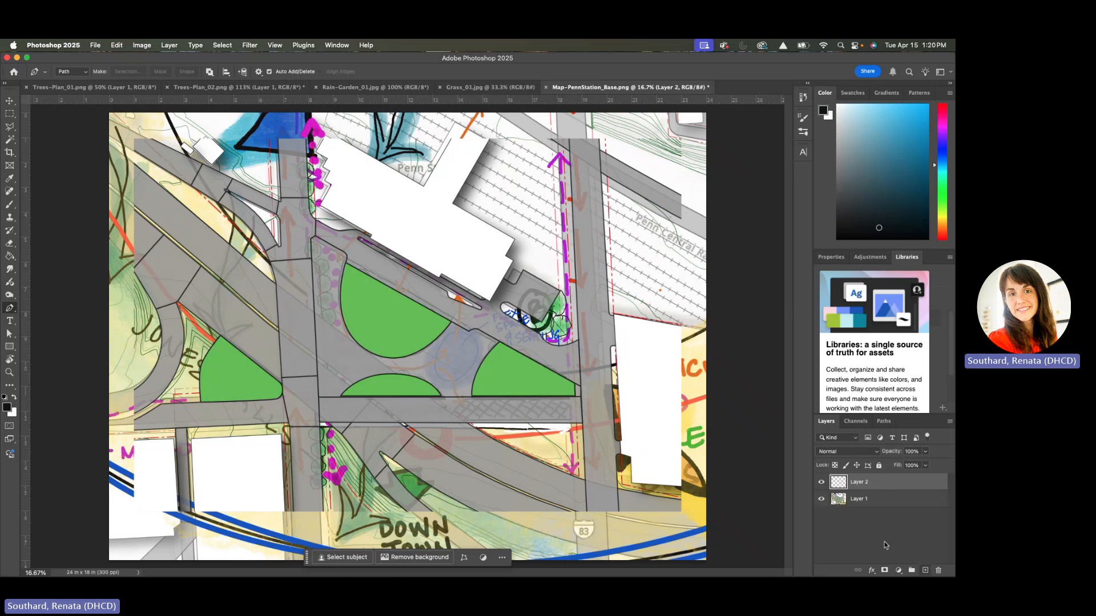
{"action": "left_click", "coordinate": [852, 503]}
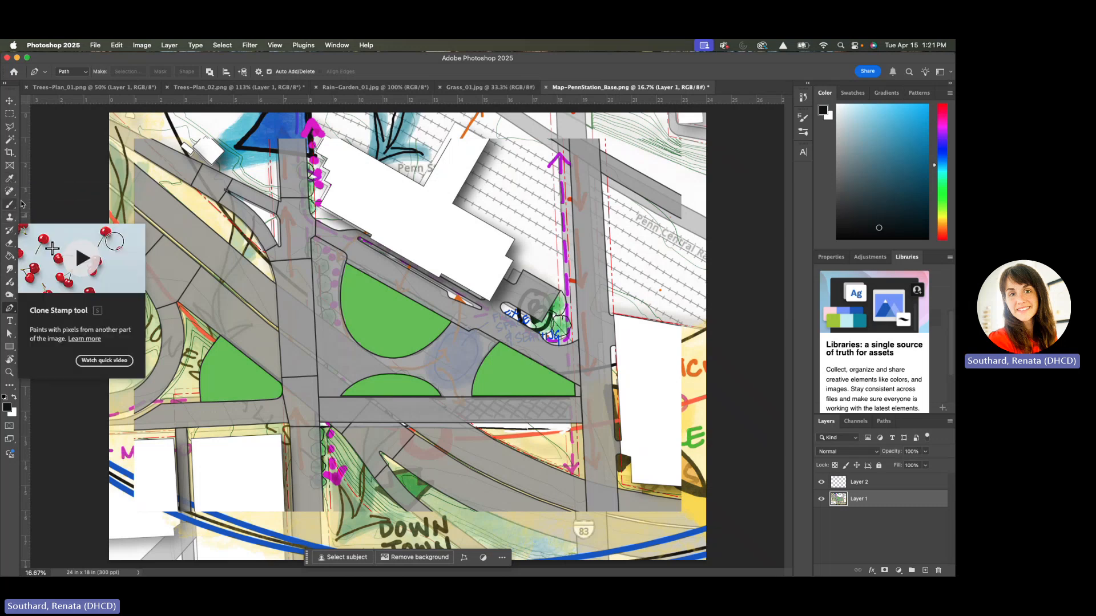
Select the western, southern and eastern green areas together with the Magic Wand, leaving out the large half-round lawn
{"action": "left_click", "coordinate": [14, 145]}
{"action": "right_click", "coordinate": [17, 147]}
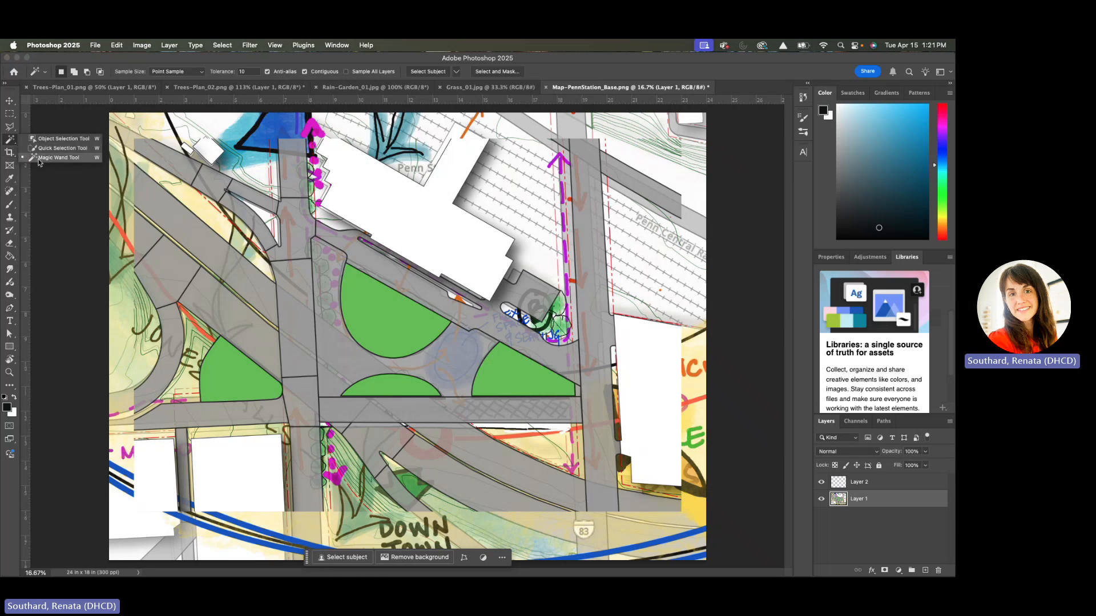
{"action": "left_click", "coordinate": [40, 158]}
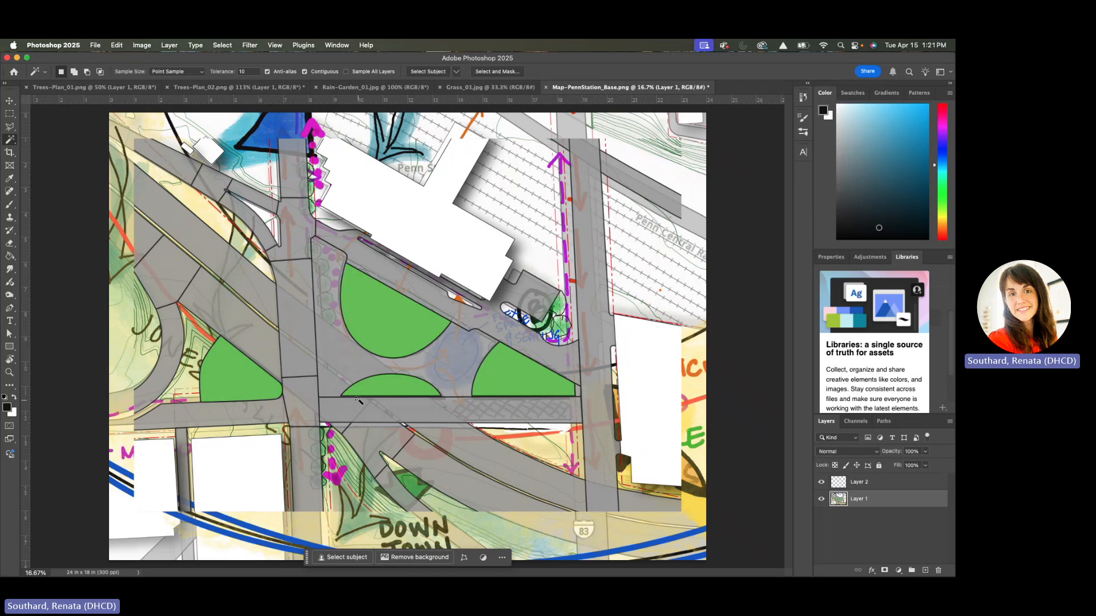
{"action": "left_click", "coordinate": [238, 383]}
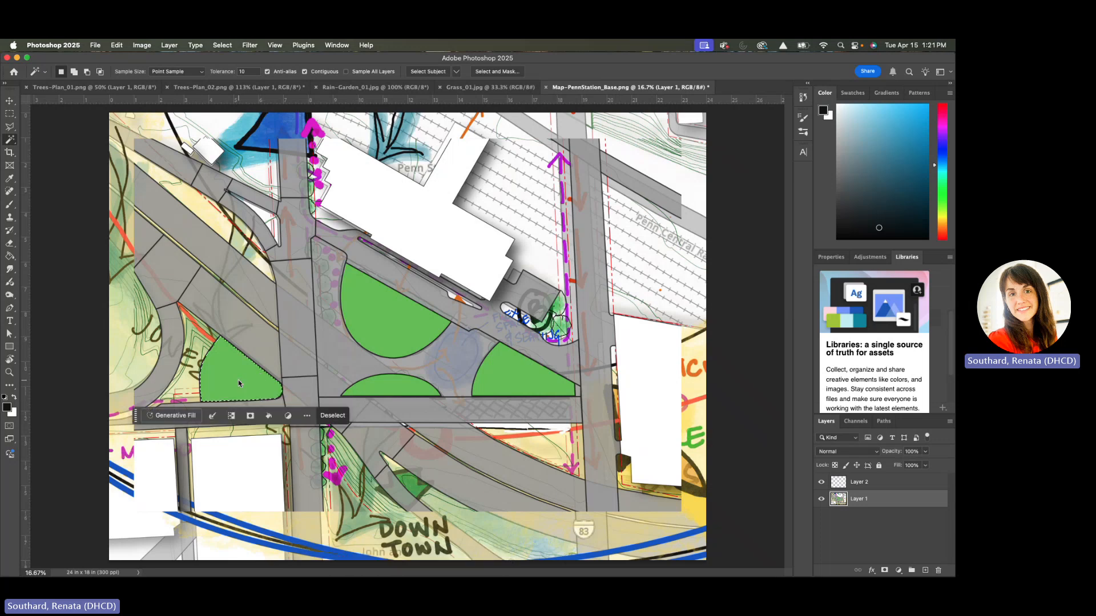
{"action": "left_click", "coordinate": [413, 390], "text": "shift"}
{"action": "left_click", "coordinate": [510, 381], "text": "shift"}
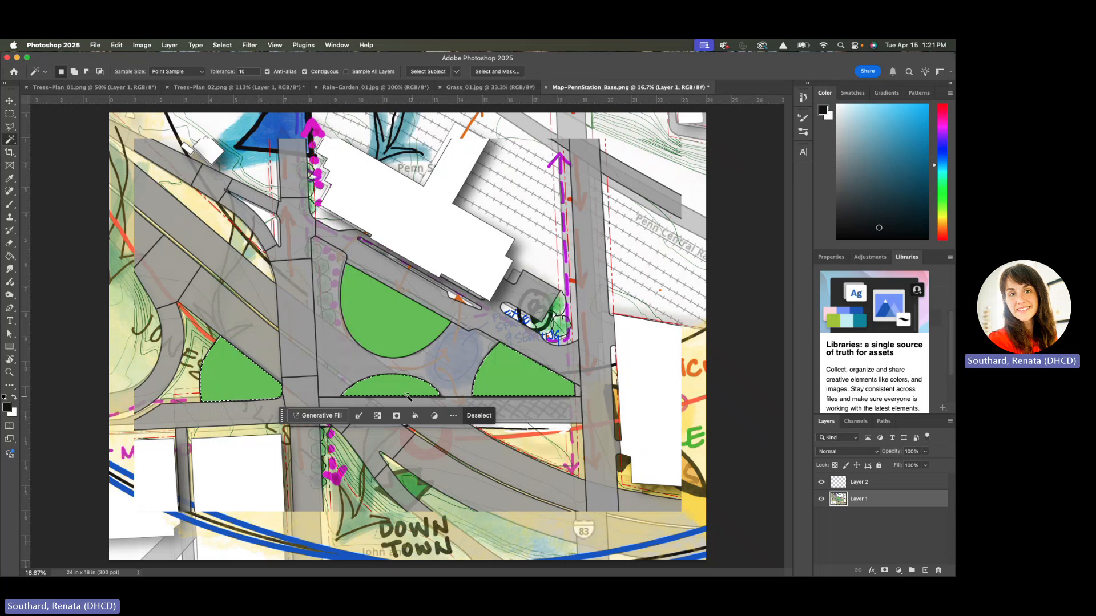
Invert the selection of the three green areas and save it as a new channel named SWM
{"action": "left_click", "coordinate": [223, 46]}
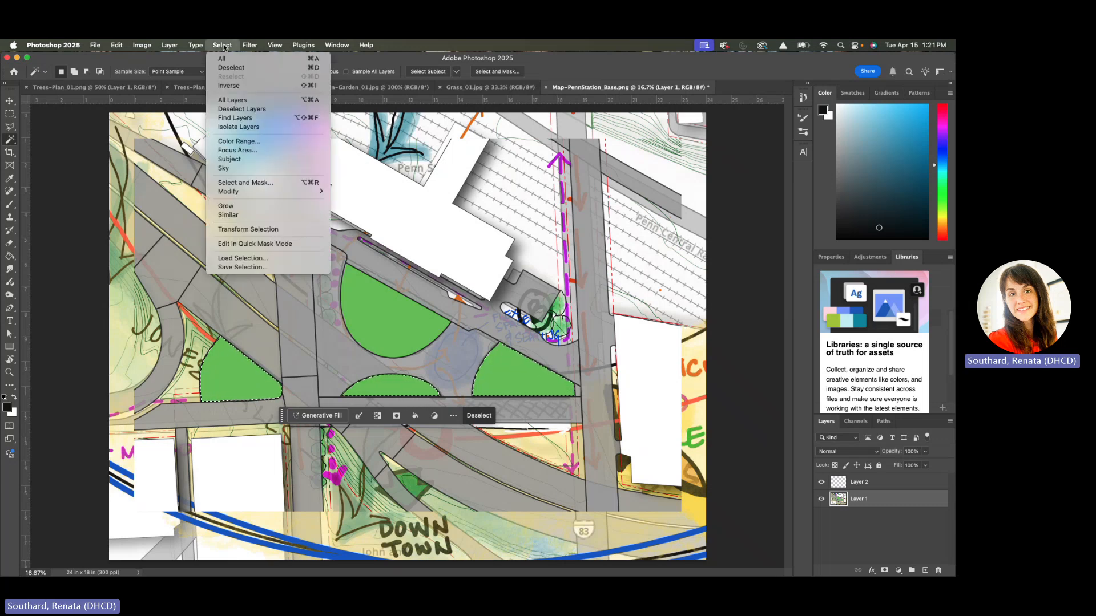
{"action": "left_click", "coordinate": [229, 86]}
{"action": "left_click", "coordinate": [223, 46]}
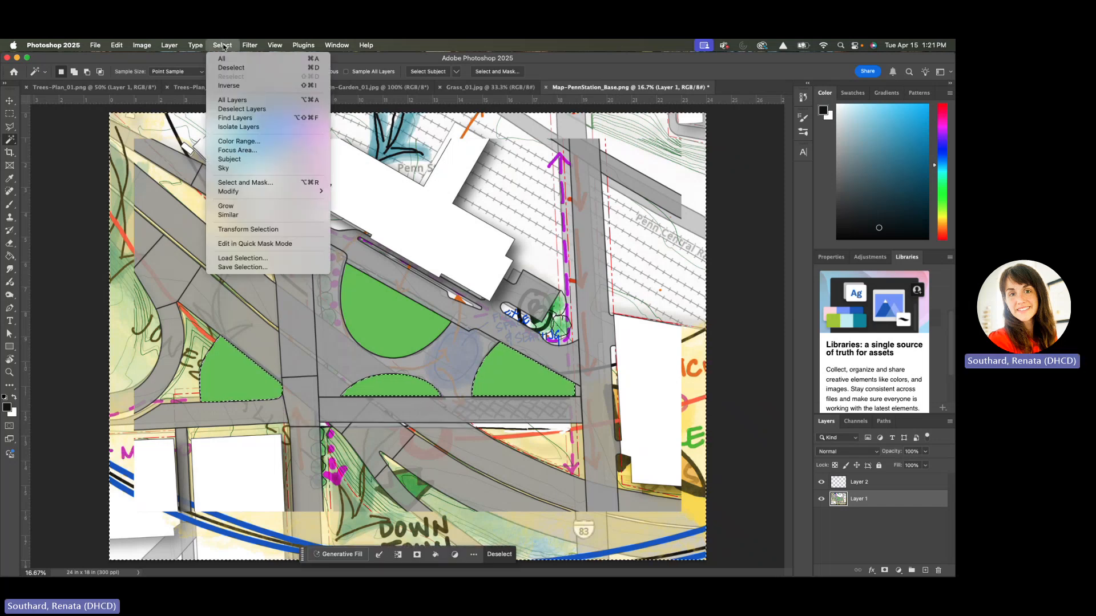
{"action": "left_click", "coordinate": [243, 269]}
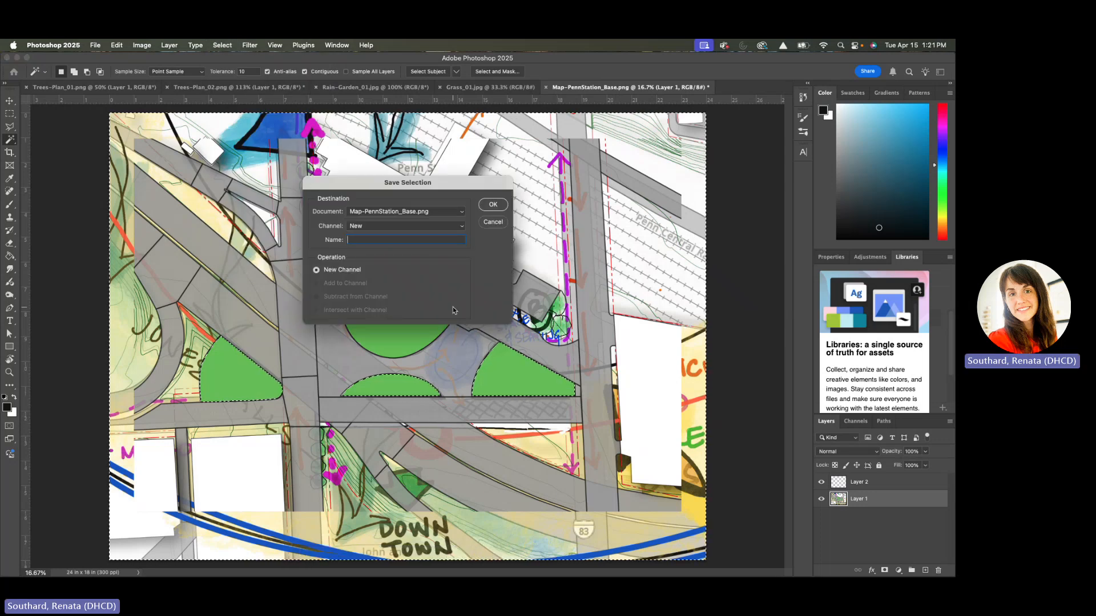
{"action": "type", "text": "SWM"}
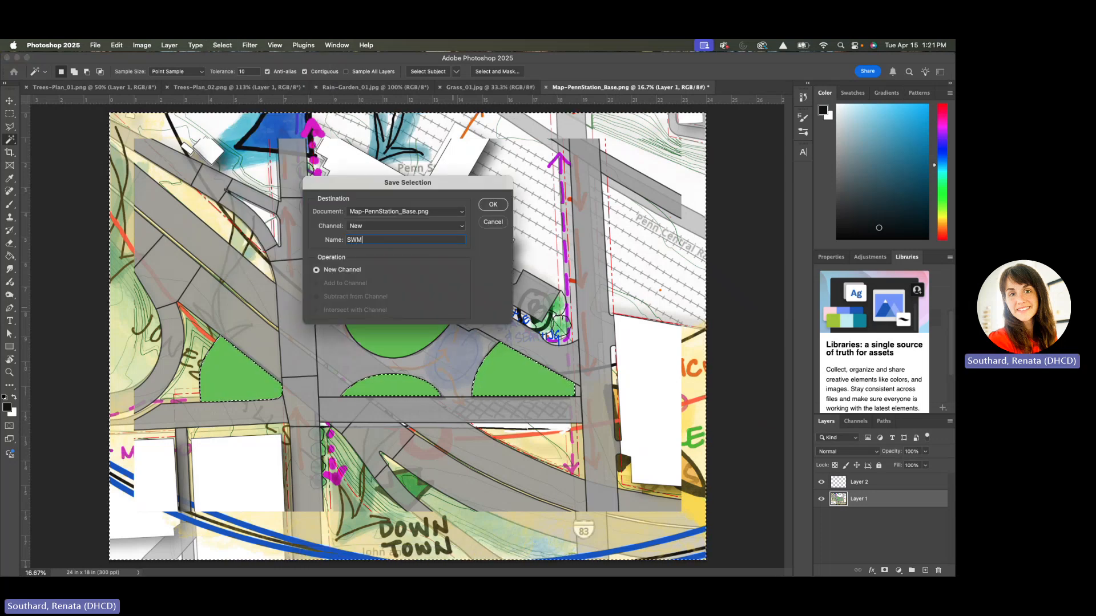
{"action": "left_click", "coordinate": [492, 205]}
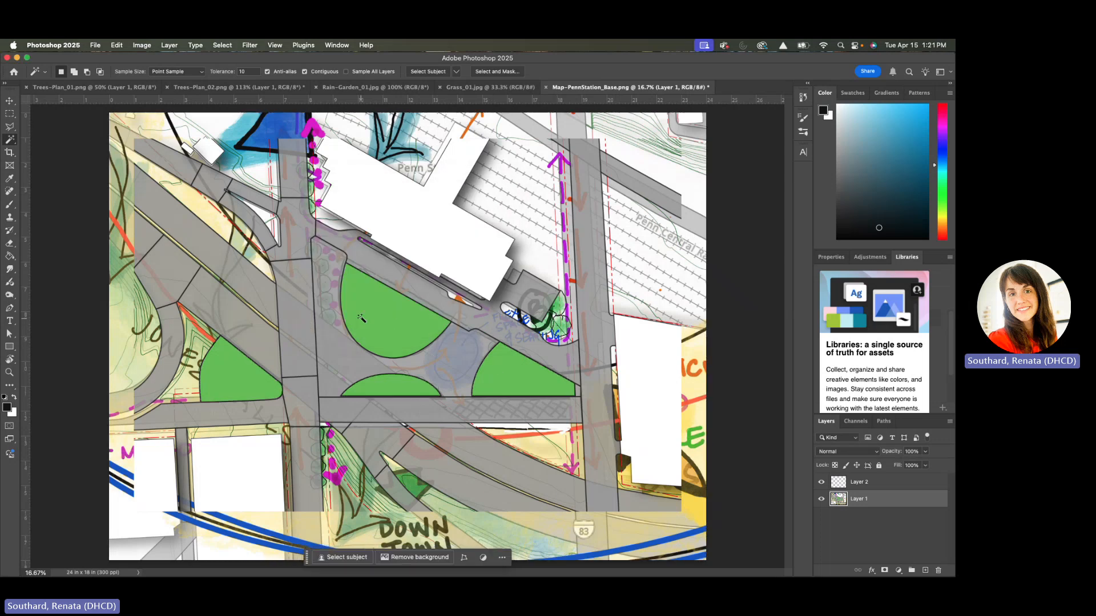
Select the large half-round green area in the middle of the plaza with the Magic Wand and invert the selection
{"action": "left_click", "coordinate": [370, 310]}
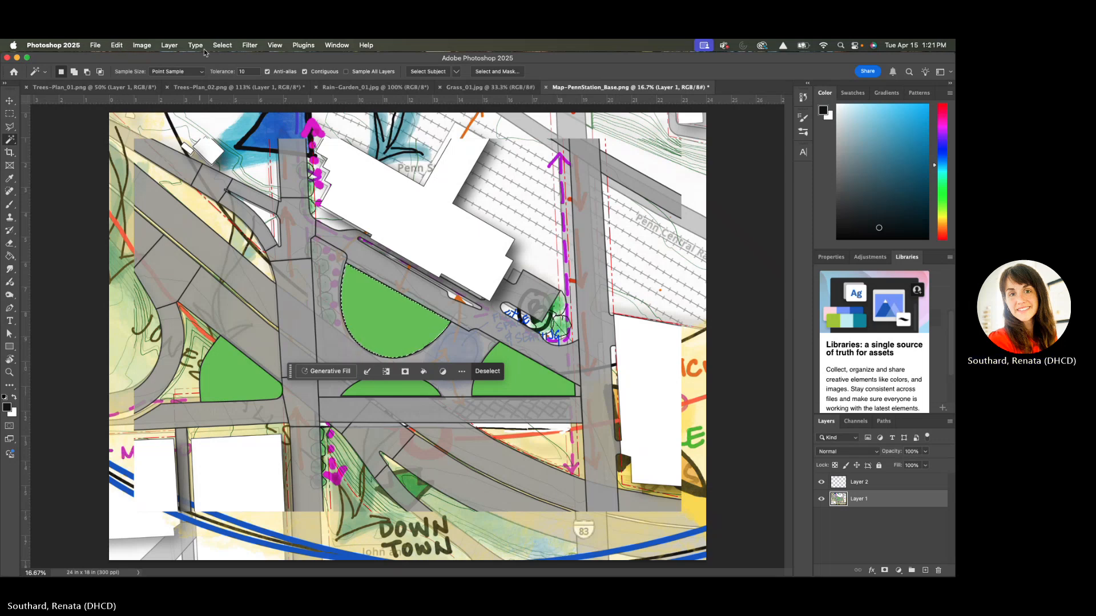
{"action": "left_click", "coordinate": [222, 46]}
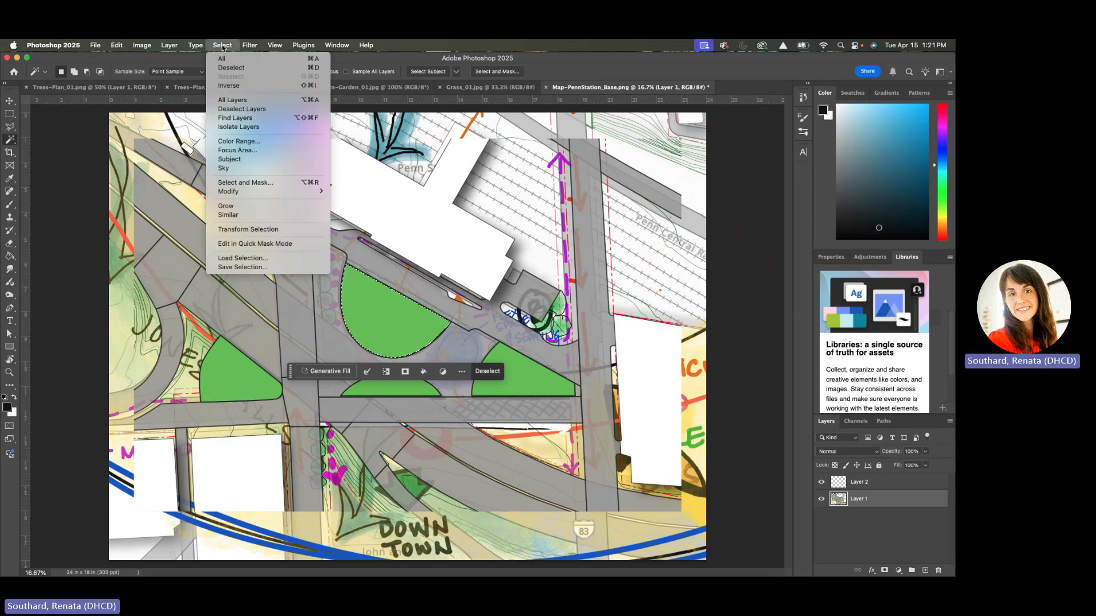
{"action": "left_click", "coordinate": [230, 85]}
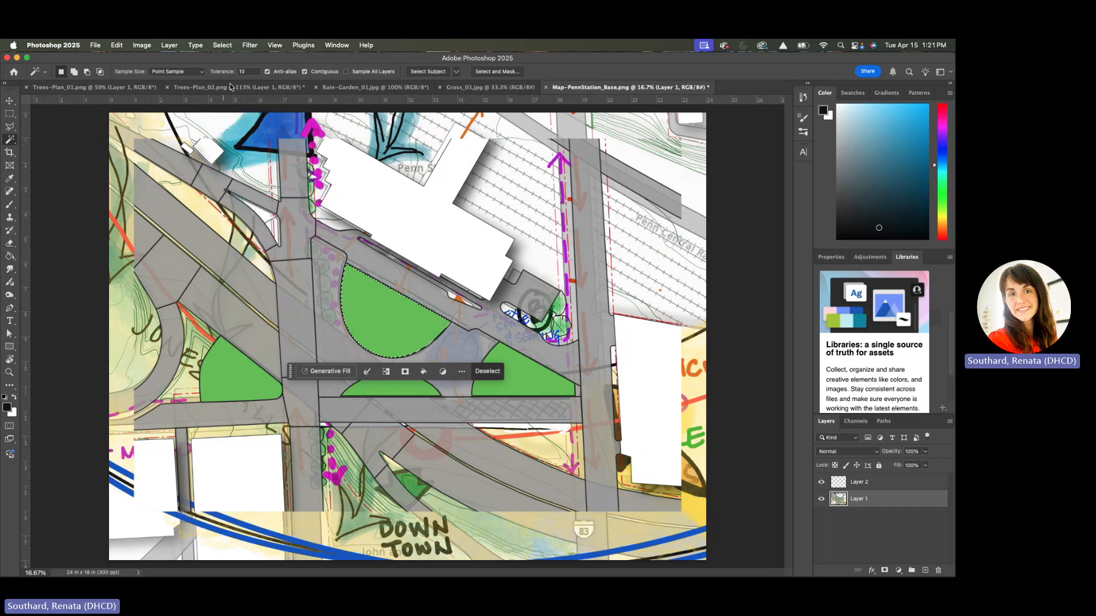
Save the inverted selection of the half-round green area as a new channel named Lawn
{"action": "left_click", "coordinate": [222, 45]}
{"action": "left_click", "coordinate": [246, 267]}
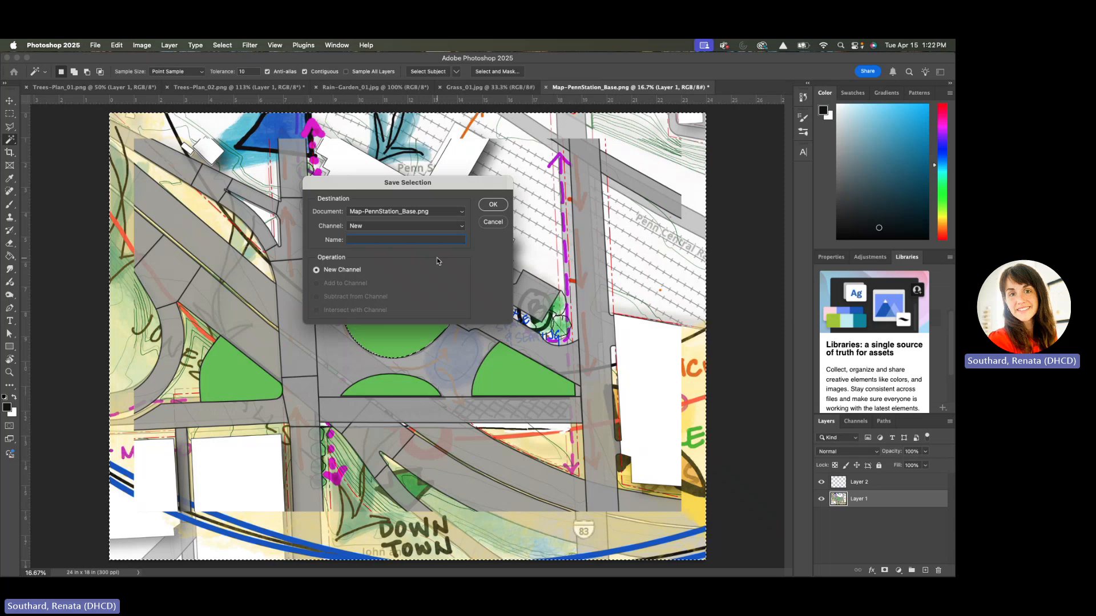
{"action": "type", "text": "Lawn"}
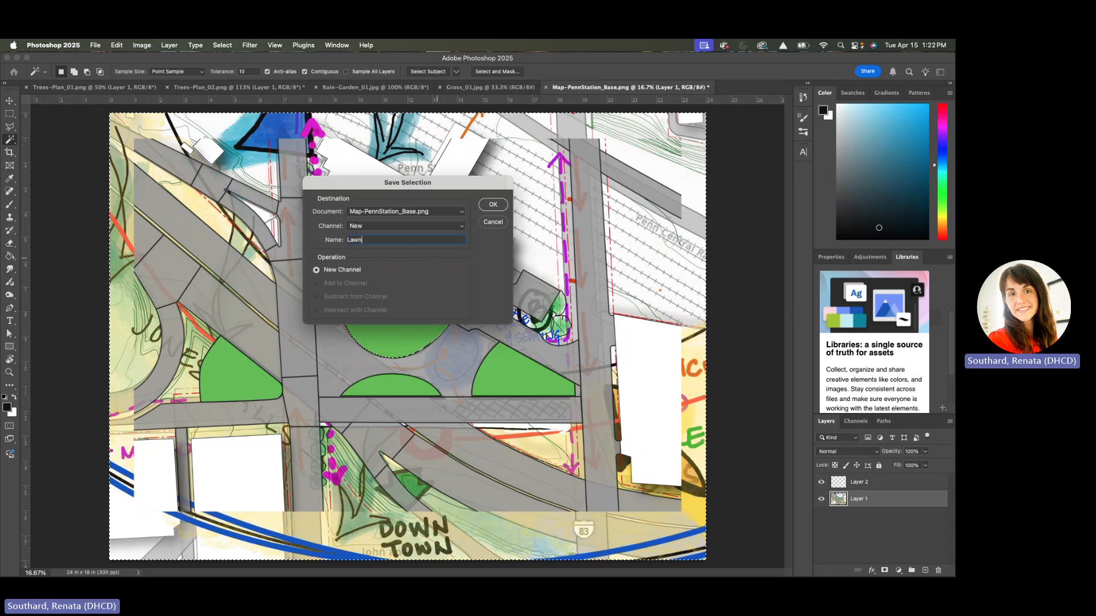
{"action": "key", "text": "Return"}
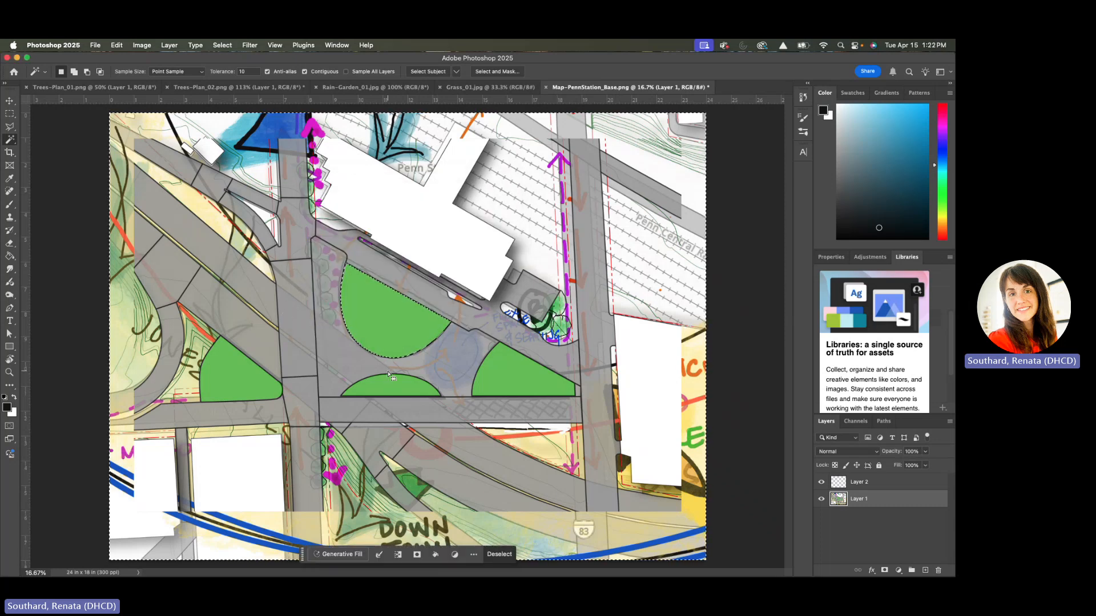
Try to select the grey plaza paving around the green areas piece by piece with the Magic Wand
{"action": "left_click", "coordinate": [335, 361]}
{"action": "left_click", "coordinate": [325, 378]}
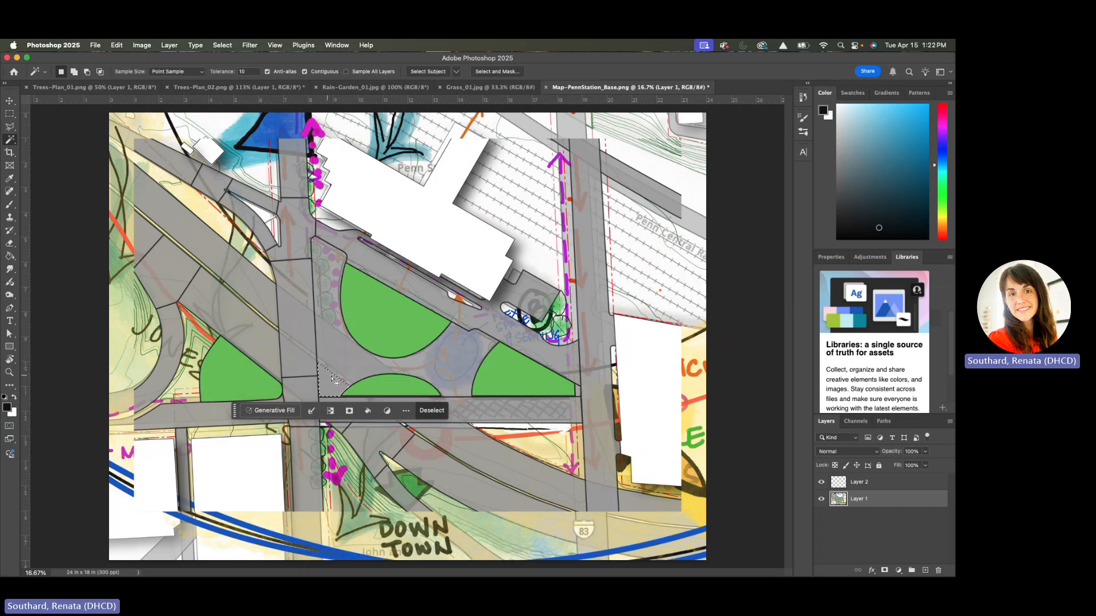
{"action": "left_click", "coordinate": [345, 348], "text": "shift"}
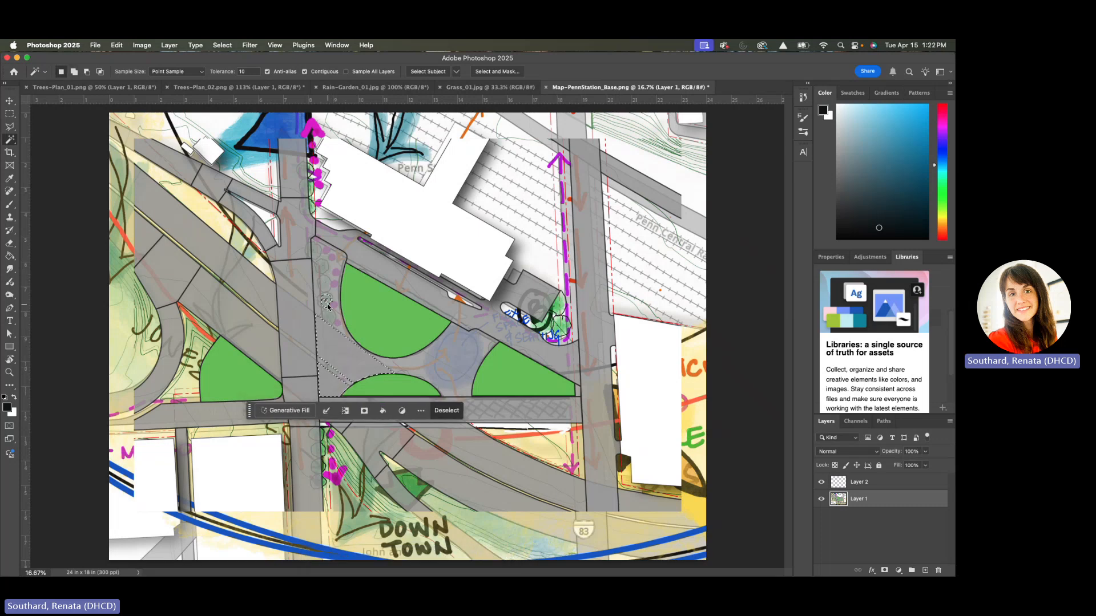
{"action": "left_click", "coordinate": [327, 299], "text": "shift"}
{"action": "left_click", "coordinate": [325, 283], "text": "shift"}
{"action": "left_click", "coordinate": [326, 265], "text": "shift"}
{"action": "left_click", "coordinate": [326, 251], "text": "shift"}
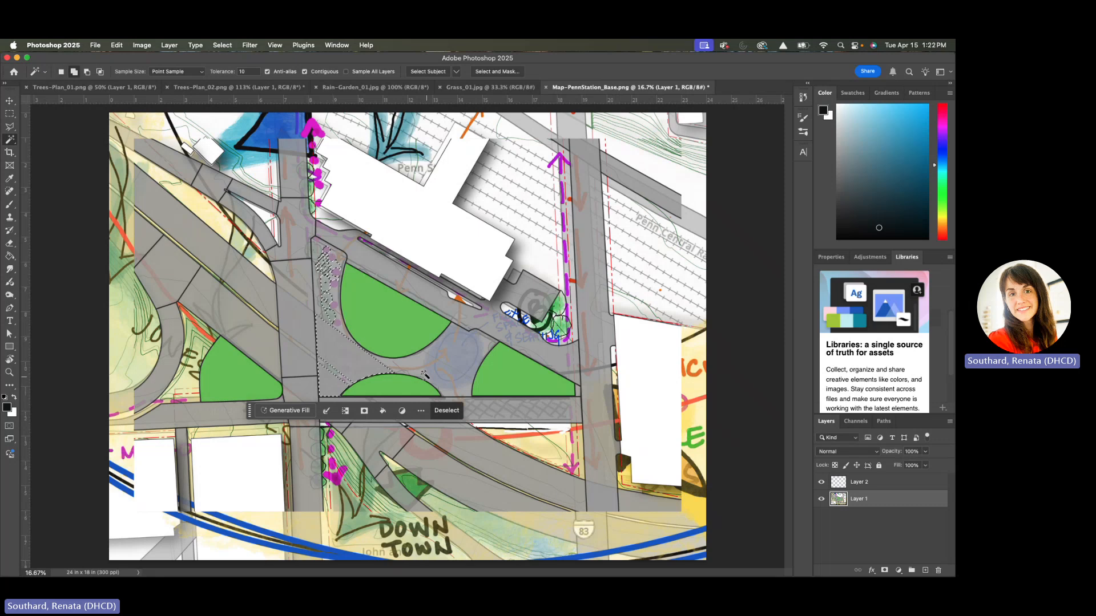
{"action": "left_click", "coordinate": [440, 363], "text": "shift"}
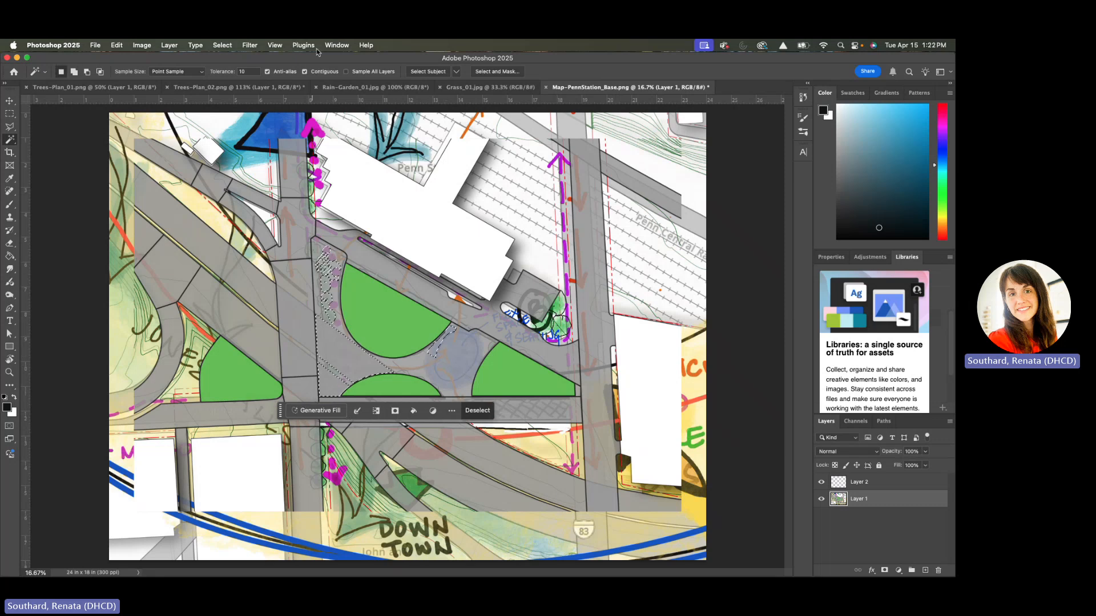
Set the Magic Wand tolerance to 50 and select the grey plaza paving around the green areas in one piece
{"action": "left_click", "coordinate": [245, 71]}
{"action": "type", "text": "50"}
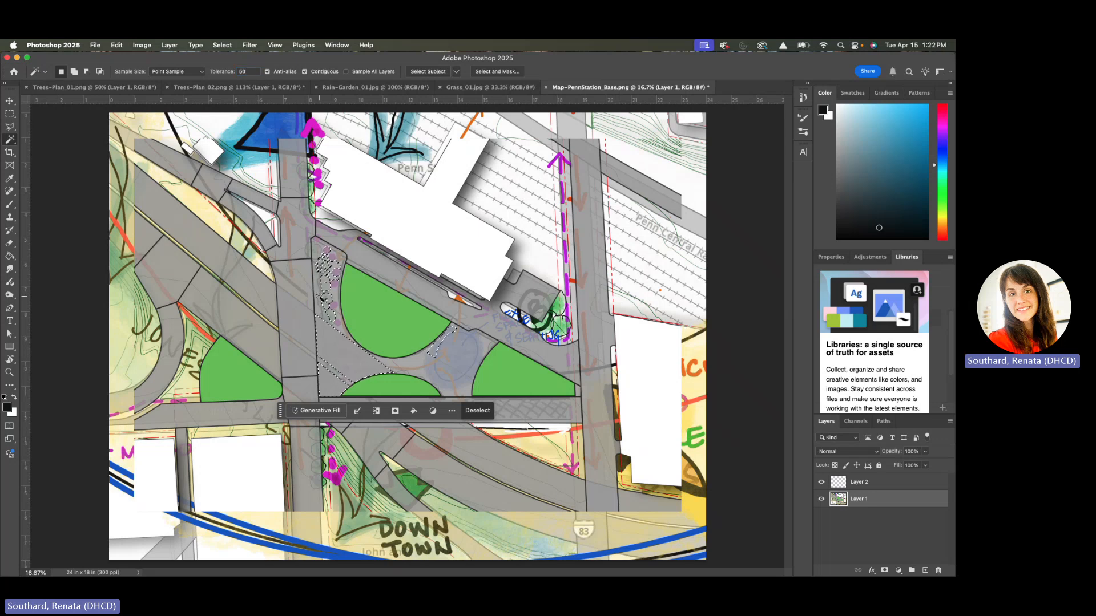
{"action": "left_click", "coordinate": [330, 328]}
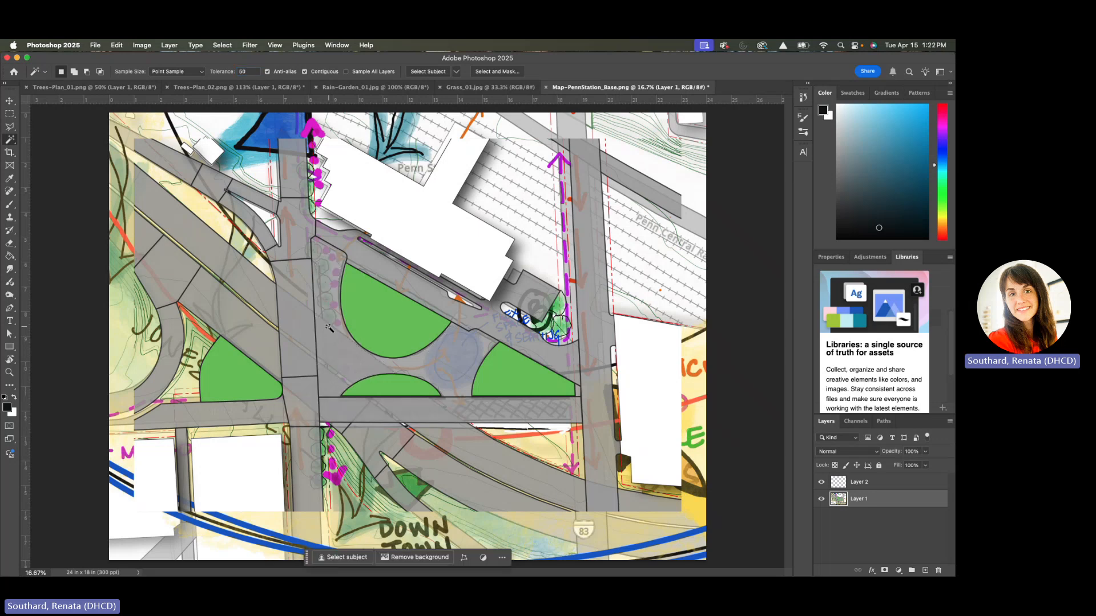
{"action": "left_click", "coordinate": [330, 330]}
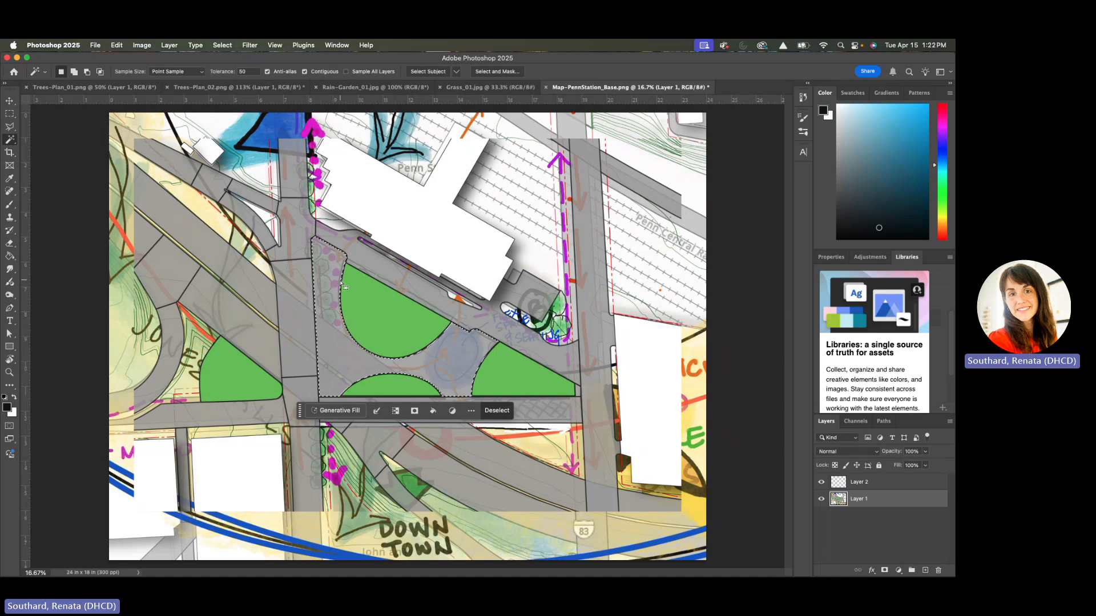
Check the edges of the plaza paving selection and select the grey street strip along the plaza's southern edge with the Magic Wand
{"action": "scroll", "coordinate": [344, 287], "scroll_direction": "up", "scroll_amount": 6}
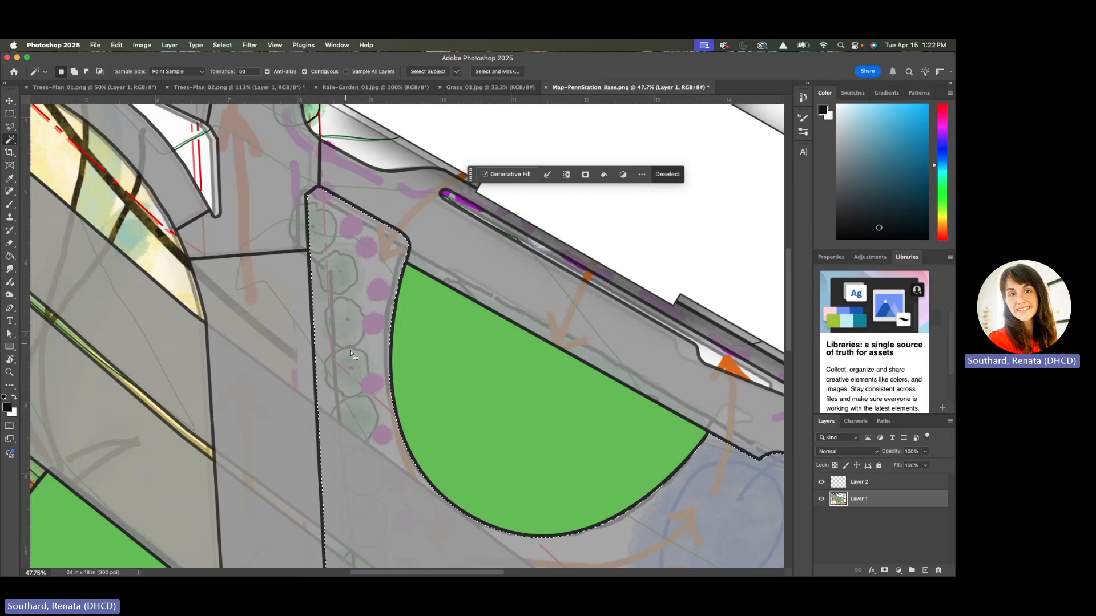
{"action": "scroll", "coordinate": [351, 359], "scroll_direction": "down", "scroll_amount": 2}
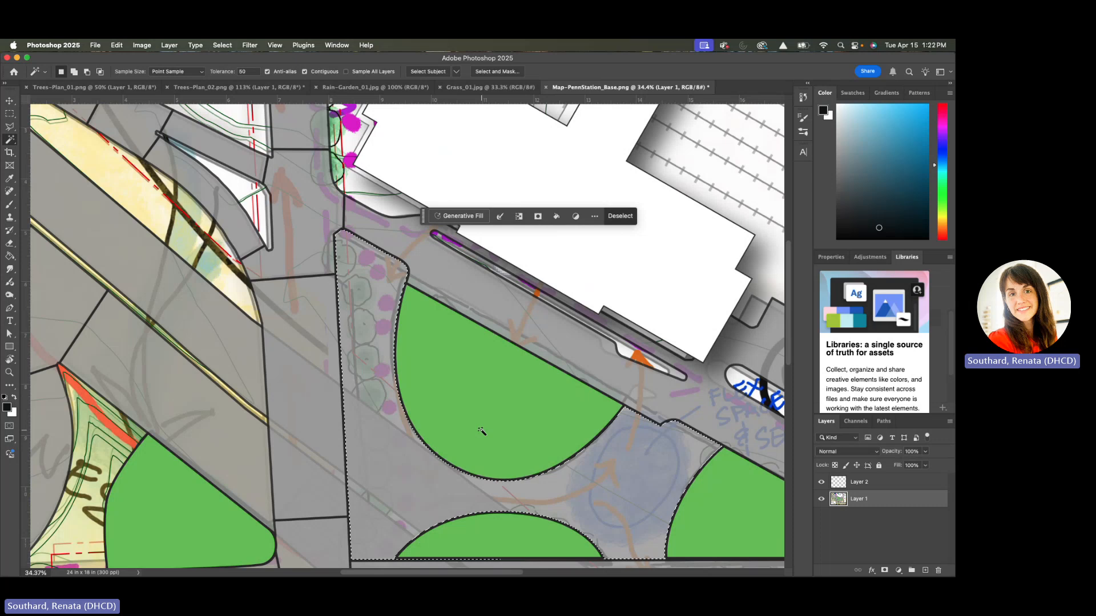
{"action": "scroll", "coordinate": [481, 432], "scroll_direction": "down", "scroll_amount": 2}
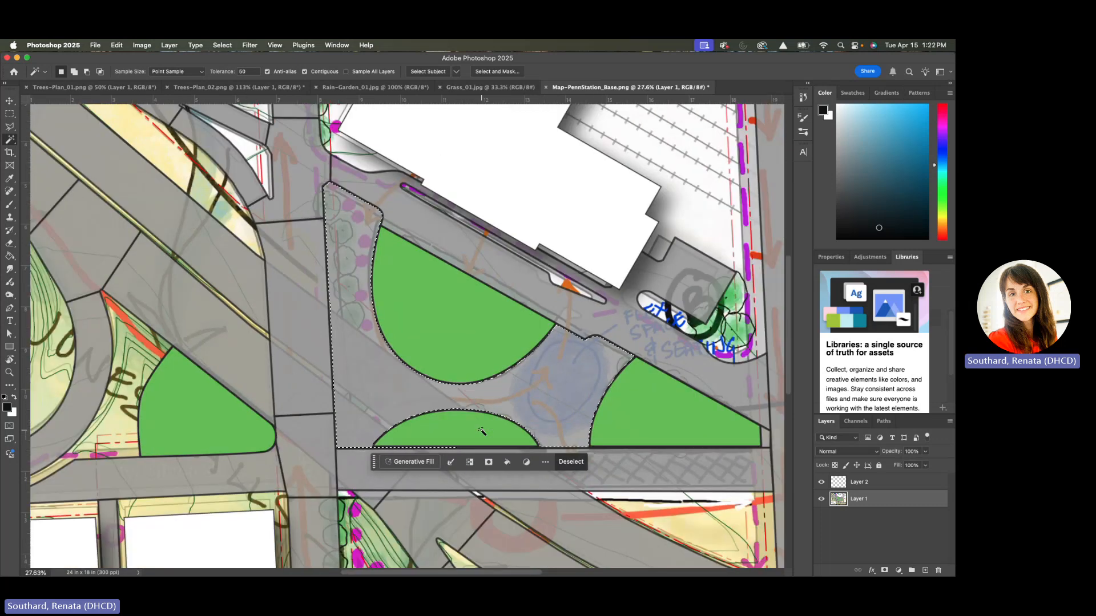
{"action": "scroll", "coordinate": [481, 432], "scroll_direction": "down", "scroll_amount": 1}
{"action": "scroll", "coordinate": [481, 432], "scroll_direction": "right", "scroll_amount": 2}
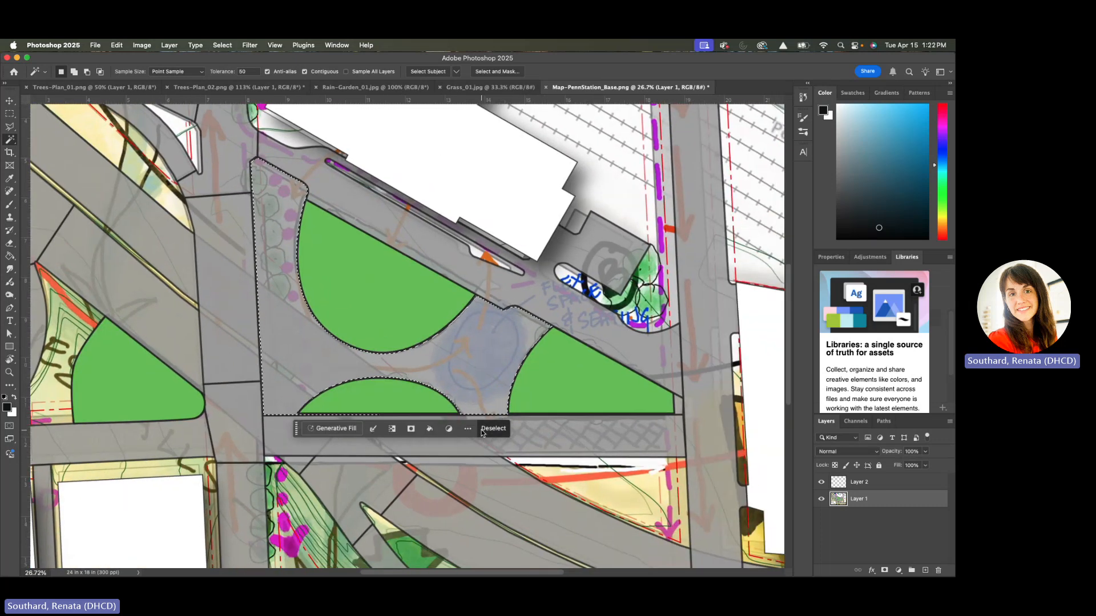
{"action": "left_click", "coordinate": [297, 443]}
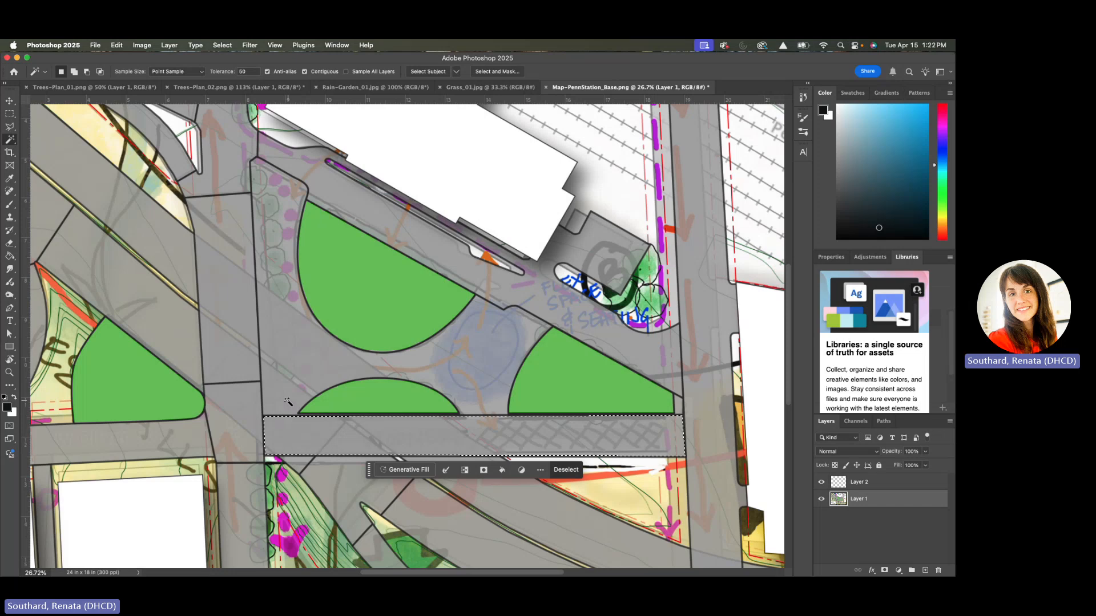
Add the grey plaza paving around the green areas to the street strip selection with the Magic Wand and invert the selection
{"action": "left_click", "coordinate": [460, 377], "text": "shift"}
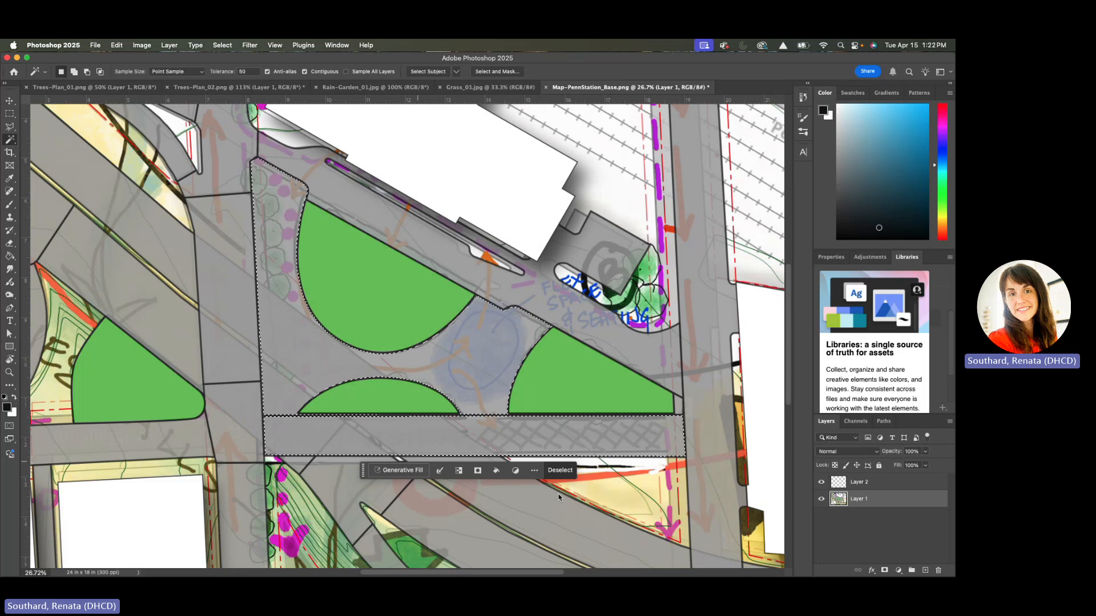
{"action": "left_click", "coordinate": [224, 45]}
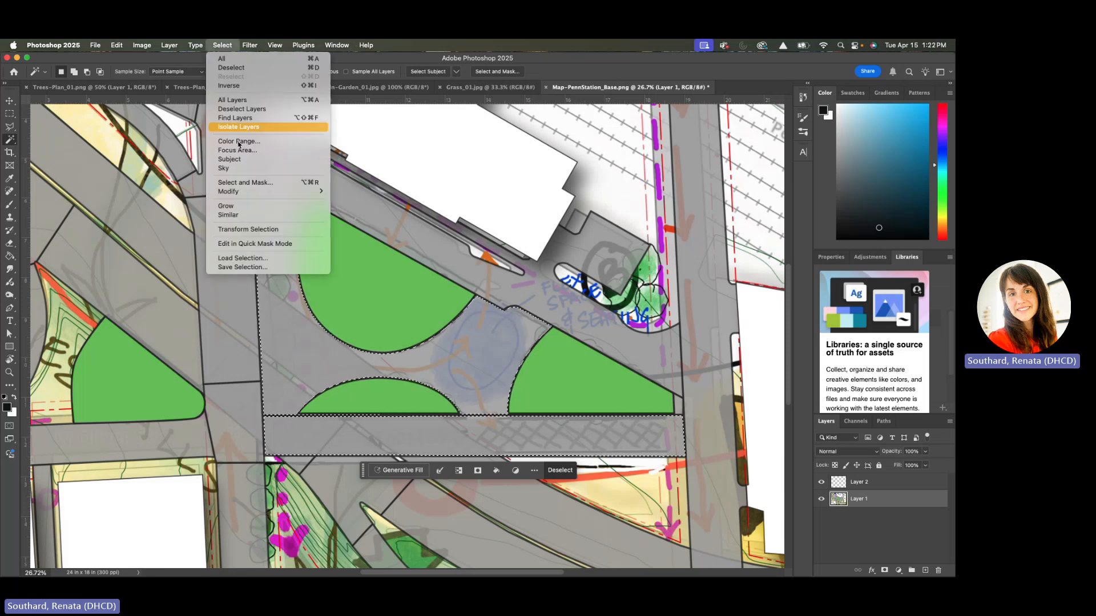
{"action": "left_click", "coordinate": [227, 86]}
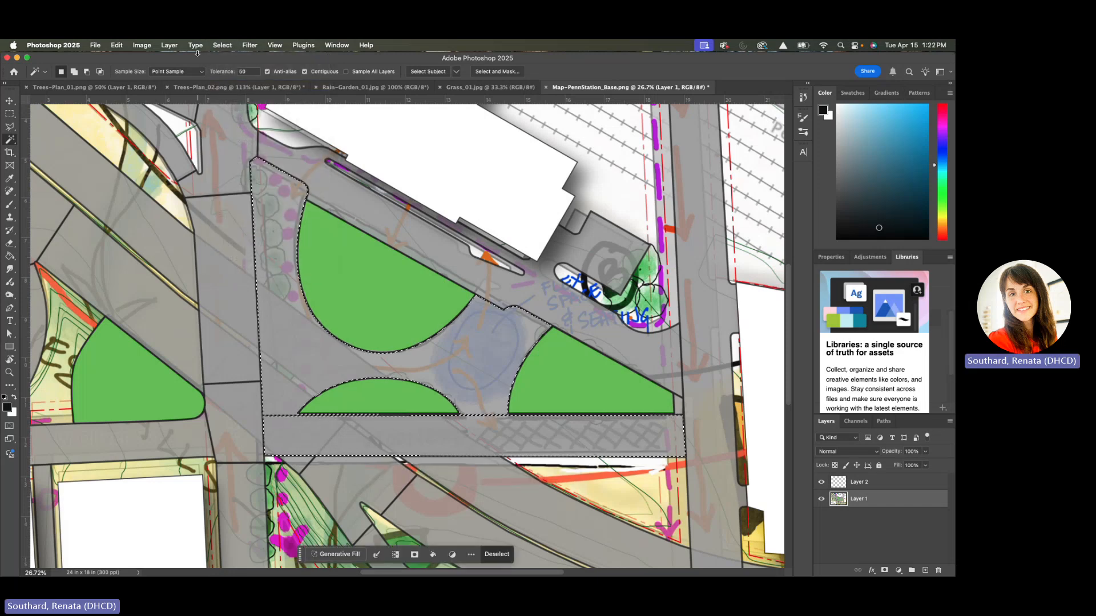
Save the inverted plaza paving and street strip selection as a new channel
{"action": "left_click", "coordinate": [226, 46]}
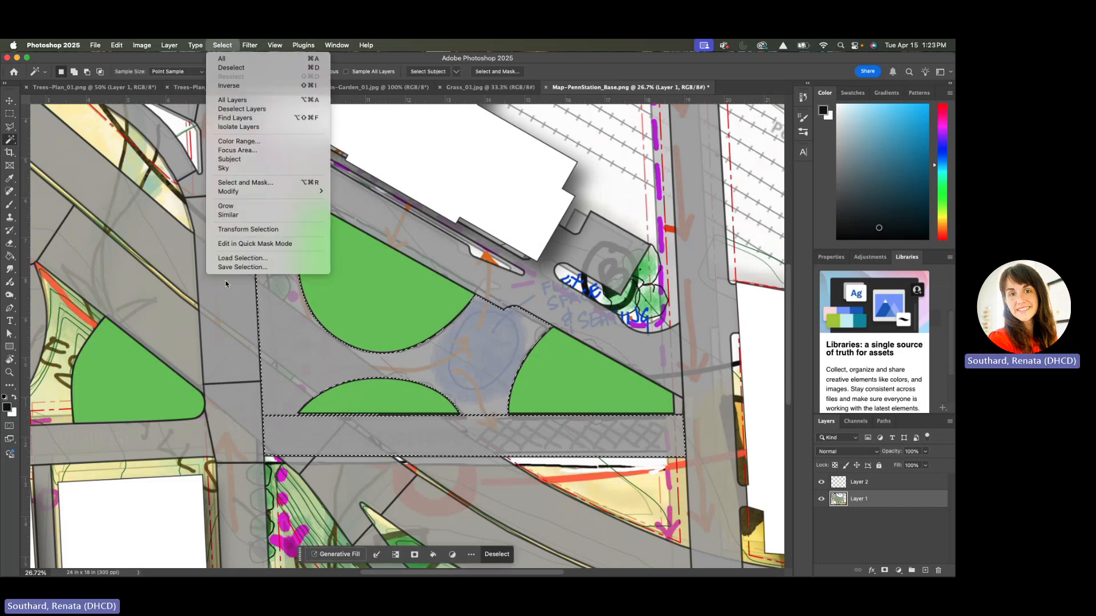
{"action": "left_click", "coordinate": [242, 267]}
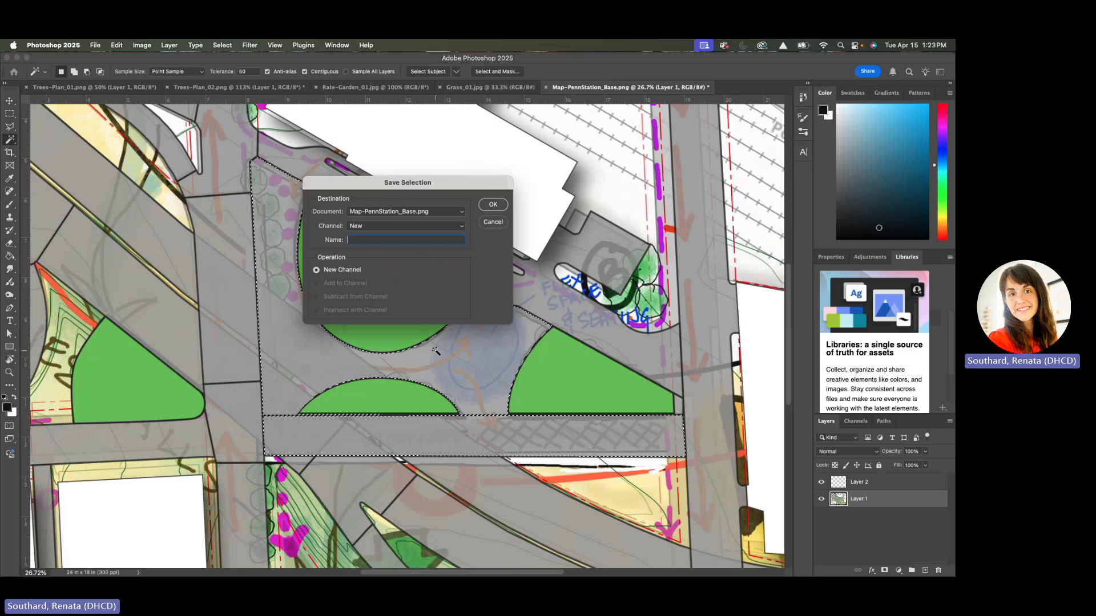
{"action": "type", "text": "Pavers"}
{"action": "left_click", "coordinate": [493, 204]}
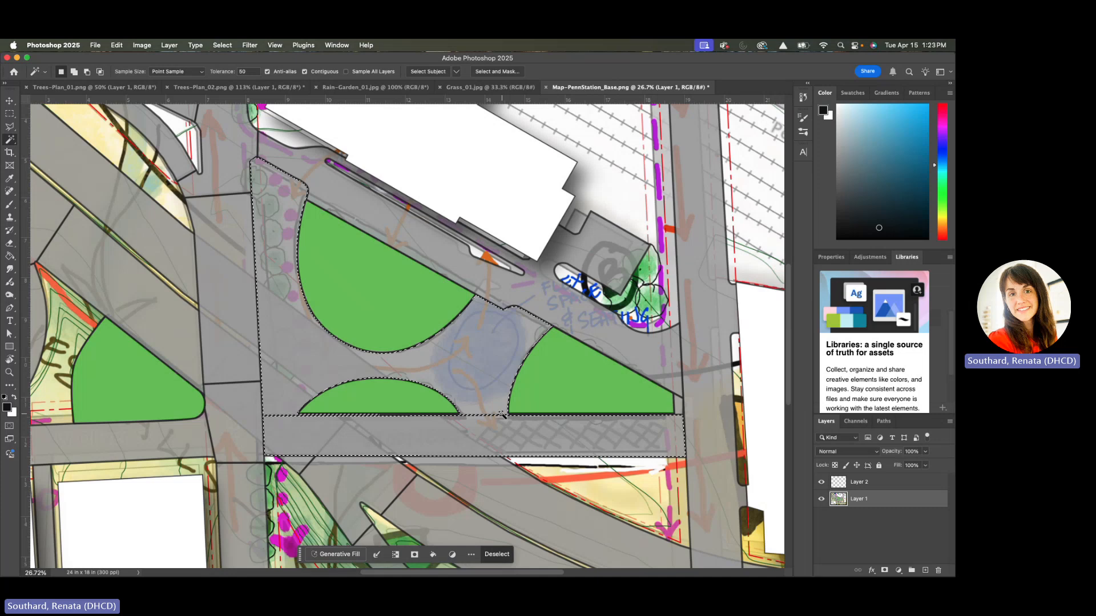
Examine the tree and shrub symbols in Trees-Plan_02.png and view the planting photo Rain-Garden_01.jpg
{"action": "scroll", "coordinate": [502, 415], "scroll_direction": "down", "scroll_amount": 3}
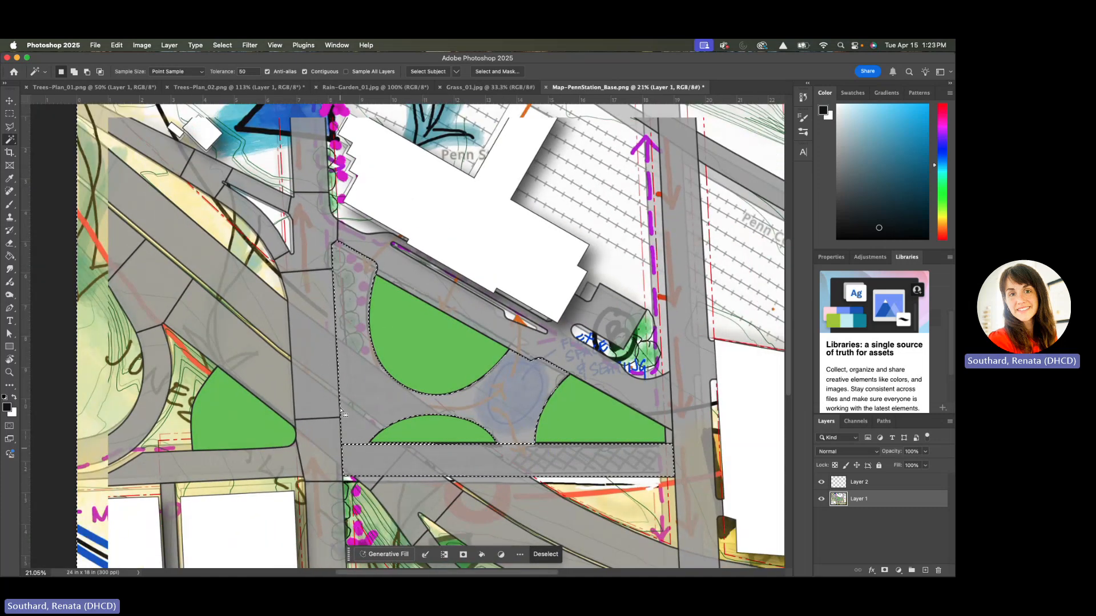
{"action": "scroll", "coordinate": [591, 323], "scroll_direction": "down", "scroll_amount": 3}
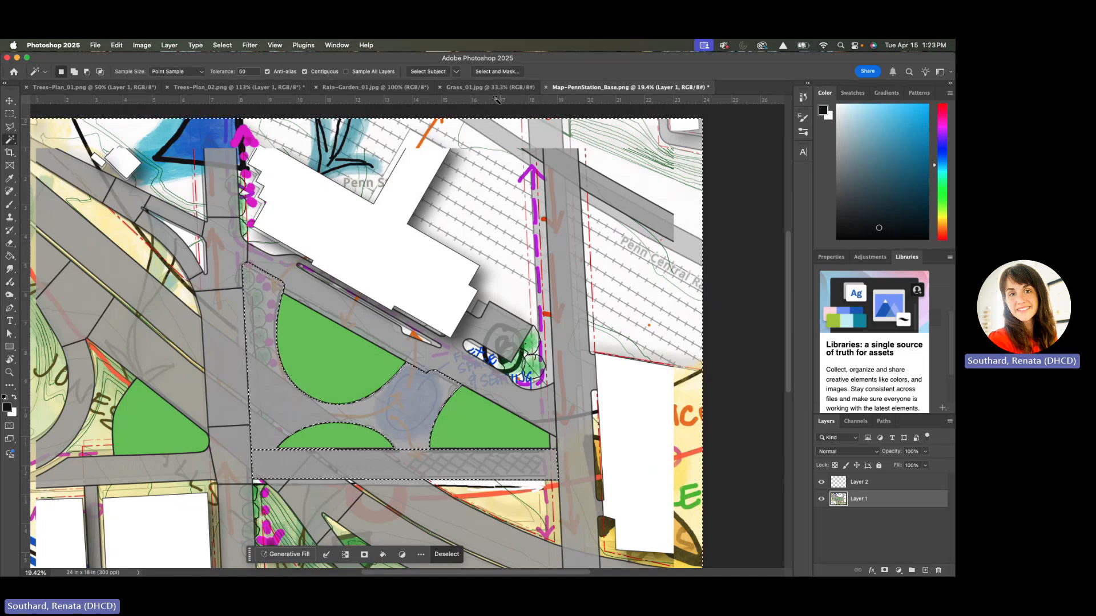
{"action": "left_click", "coordinate": [212, 93]}
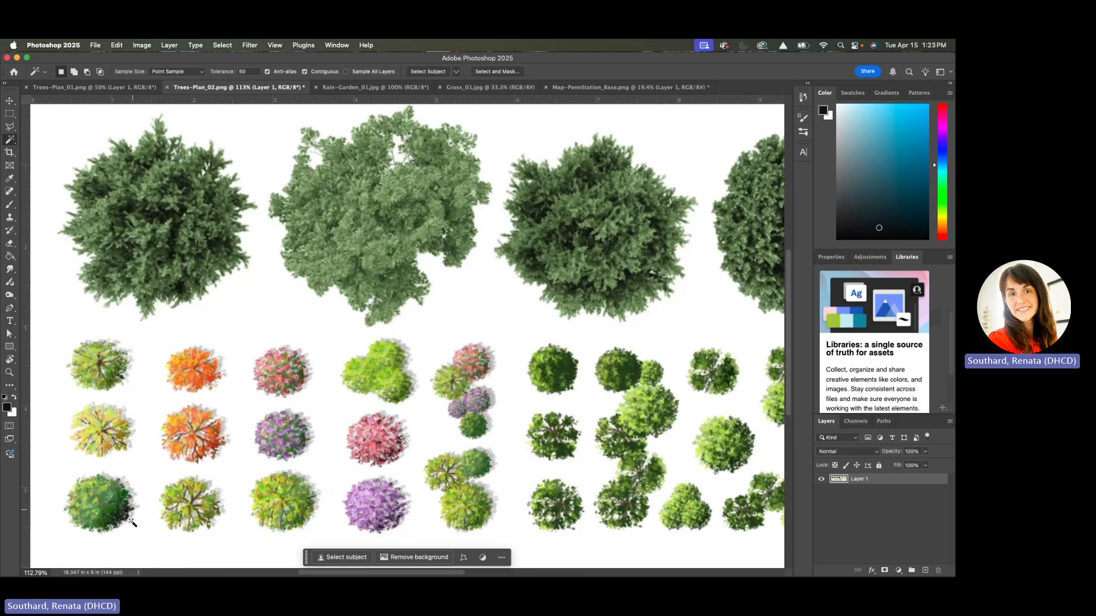
{"action": "scroll", "coordinate": [143, 517], "scroll_direction": "down", "scroll_amount": 3}
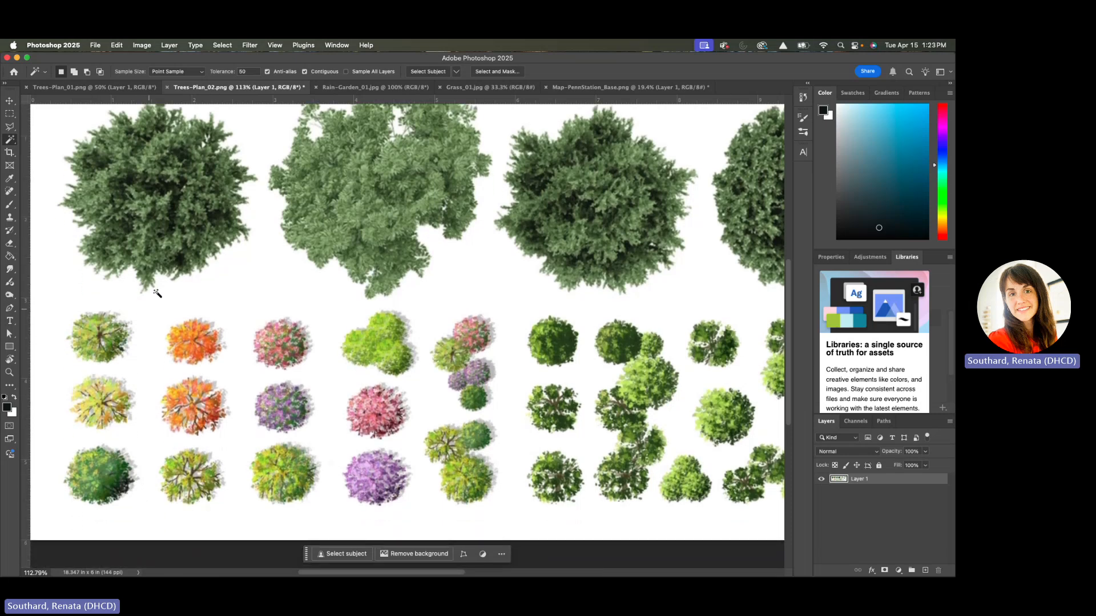
{"action": "scroll", "coordinate": [167, 418], "scroll_direction": "down", "scroll_amount": 1}
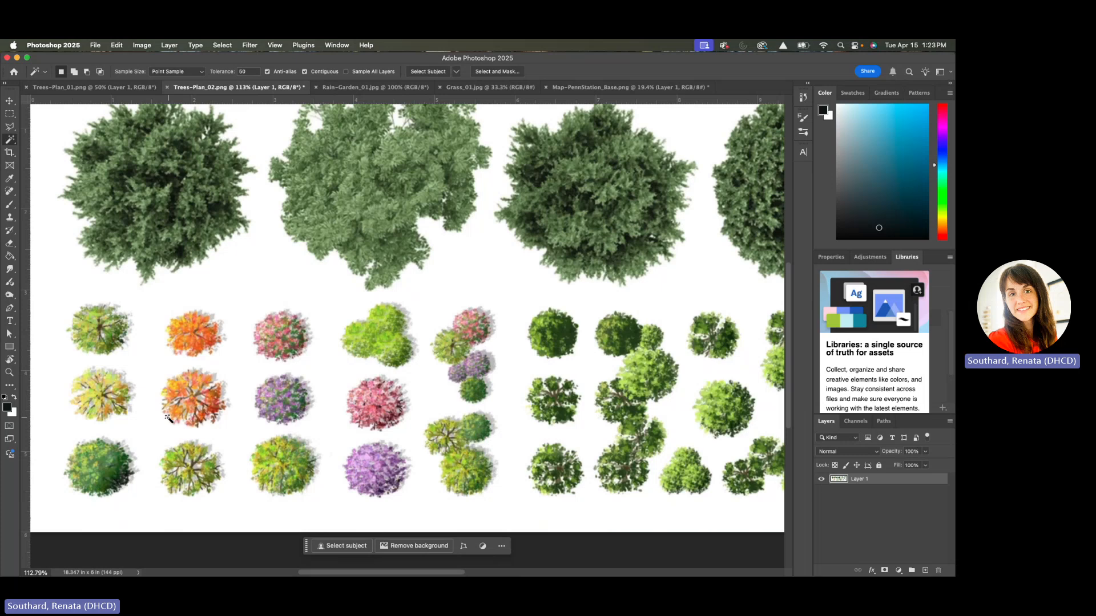
{"action": "scroll", "coordinate": [169, 419], "scroll_direction": "down", "scroll_amount": 1}
{"action": "scroll", "coordinate": [162, 425], "scroll_direction": "down", "scroll_amount": 5}
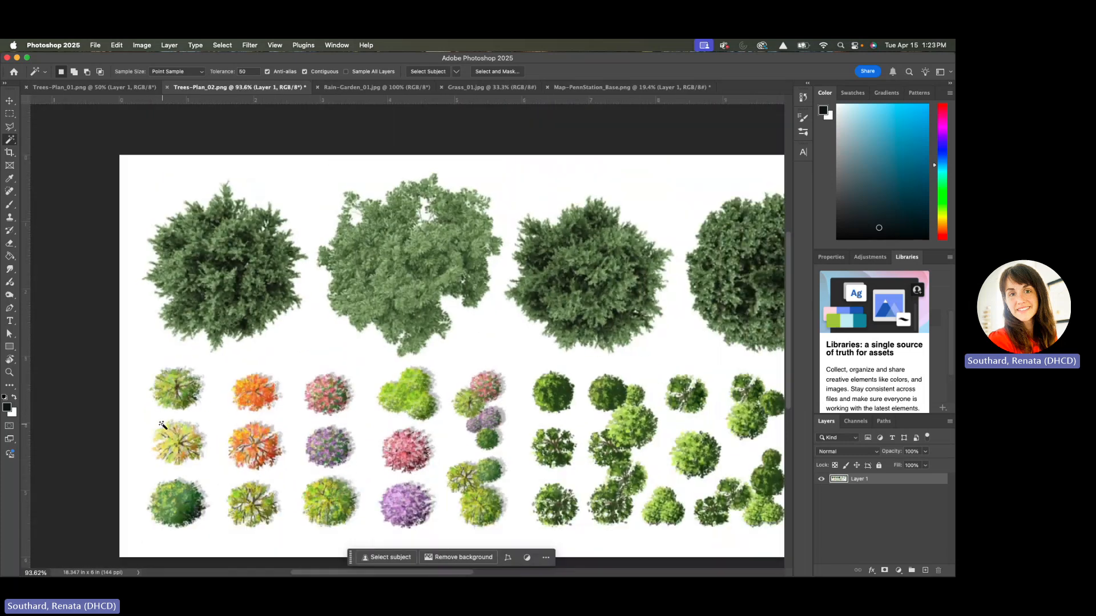
{"action": "scroll", "coordinate": [162, 425], "scroll_direction": "down", "scroll_amount": 2}
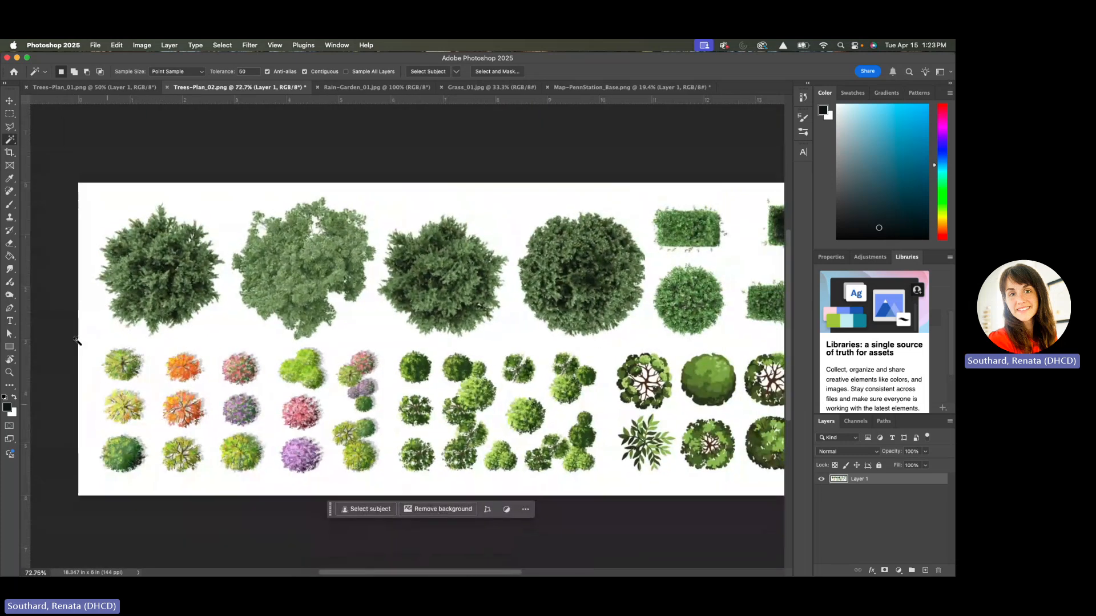
{"action": "left_click", "coordinate": [359, 88]}
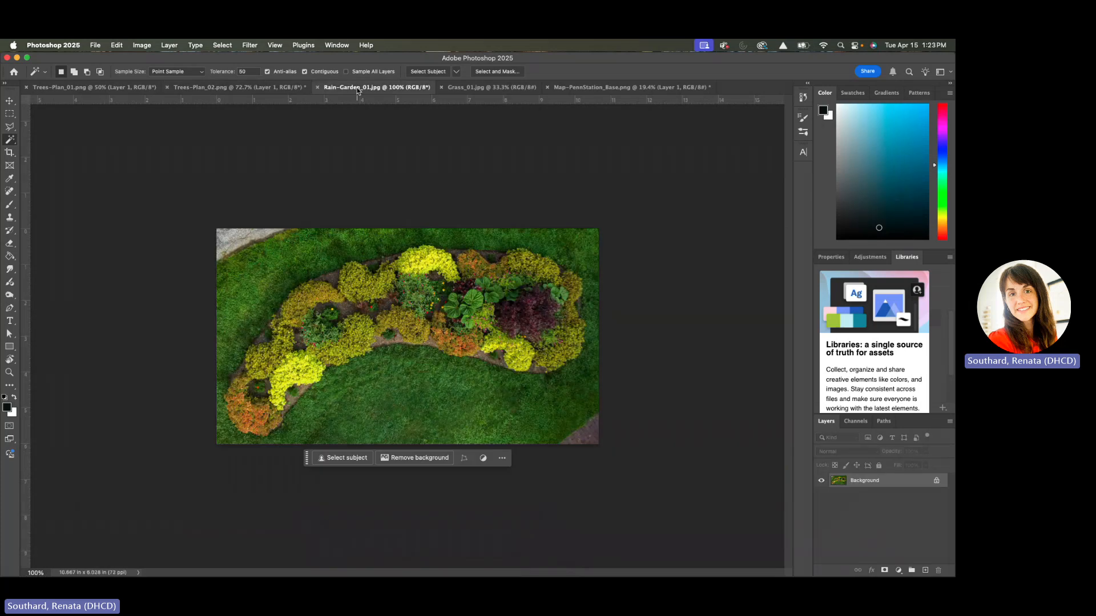
Try to isolate the tree symbols in Trees-Plan_02.png from their white background with the Magic Wand and with Remove Background
{"action": "left_click", "coordinate": [240, 89]}
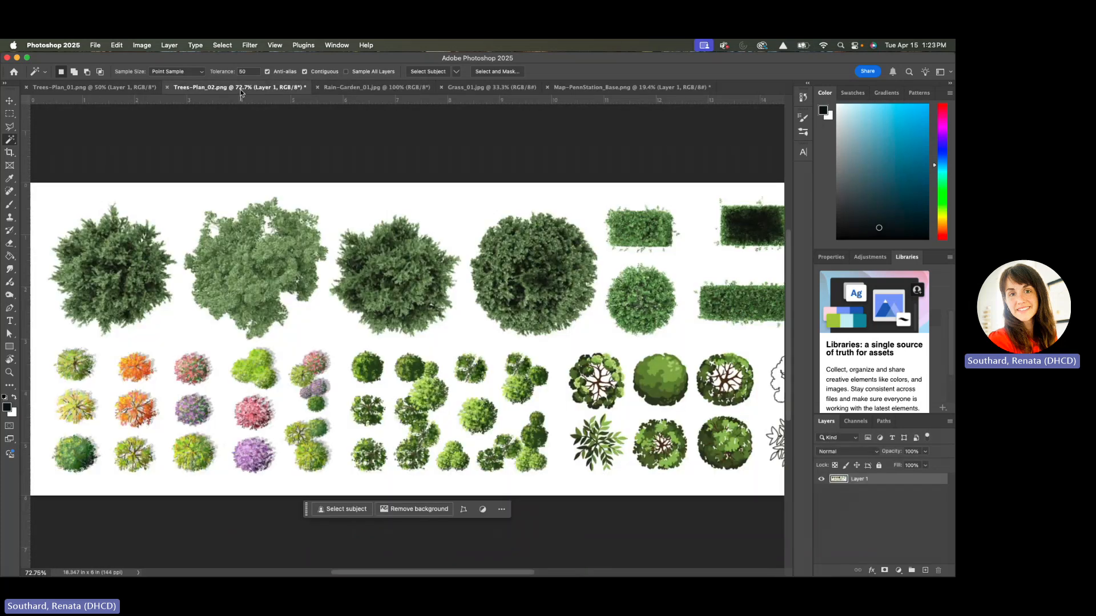
{"action": "left_click", "coordinate": [141, 195]}
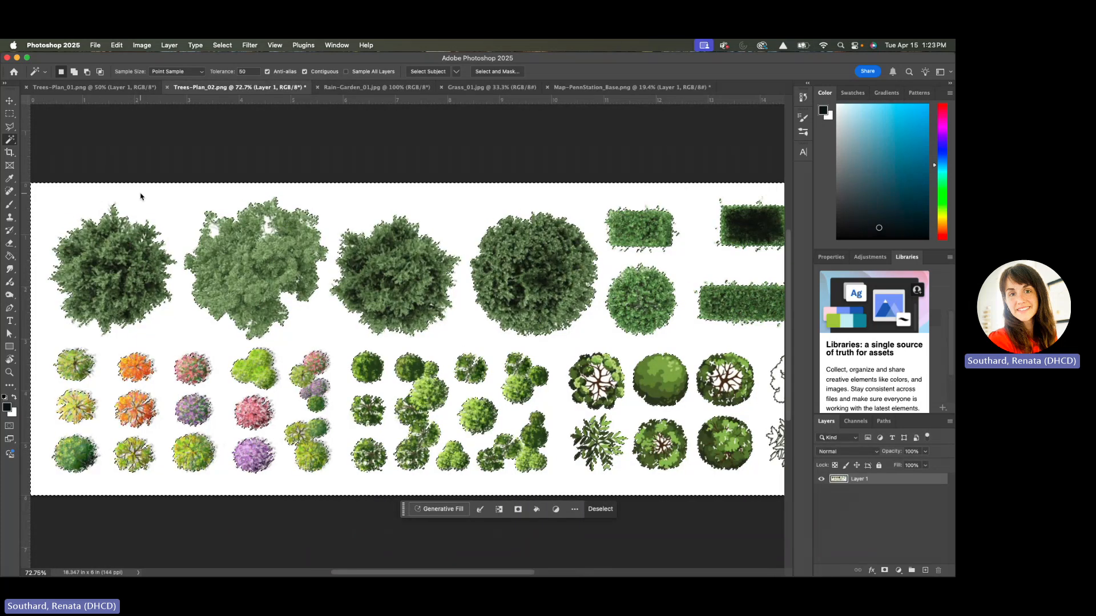
{"action": "scroll", "coordinate": [141, 200], "scroll_direction": "left", "scroll_amount": 2}
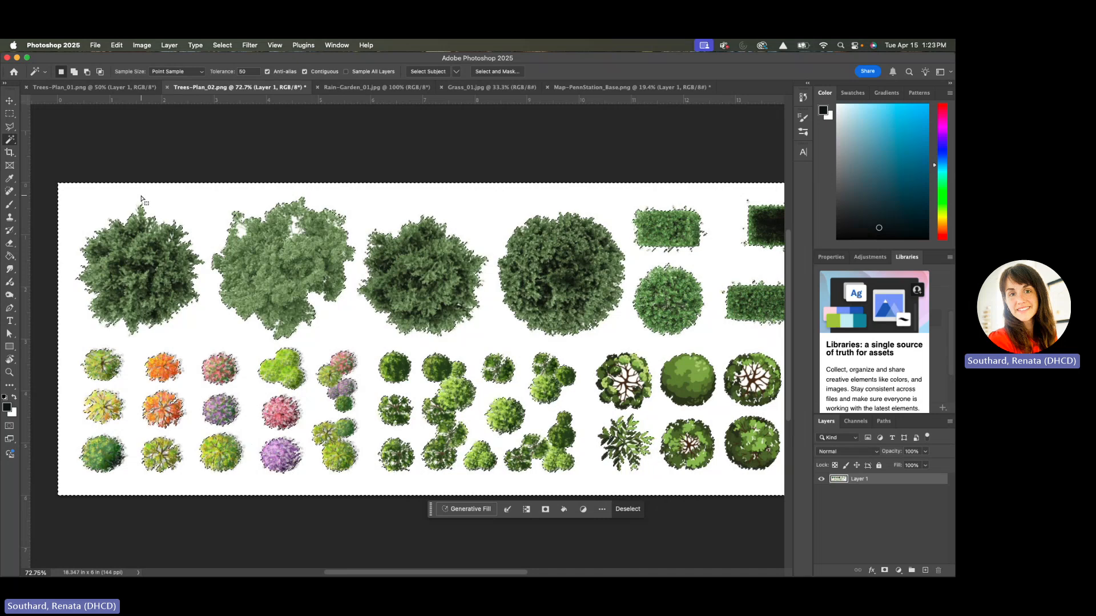
{"action": "scroll", "coordinate": [326, 337], "scroll_direction": "right", "scroll_amount": 2}
{"action": "scroll", "coordinate": [327, 337], "scroll_direction": "up", "scroll_amount": 1}
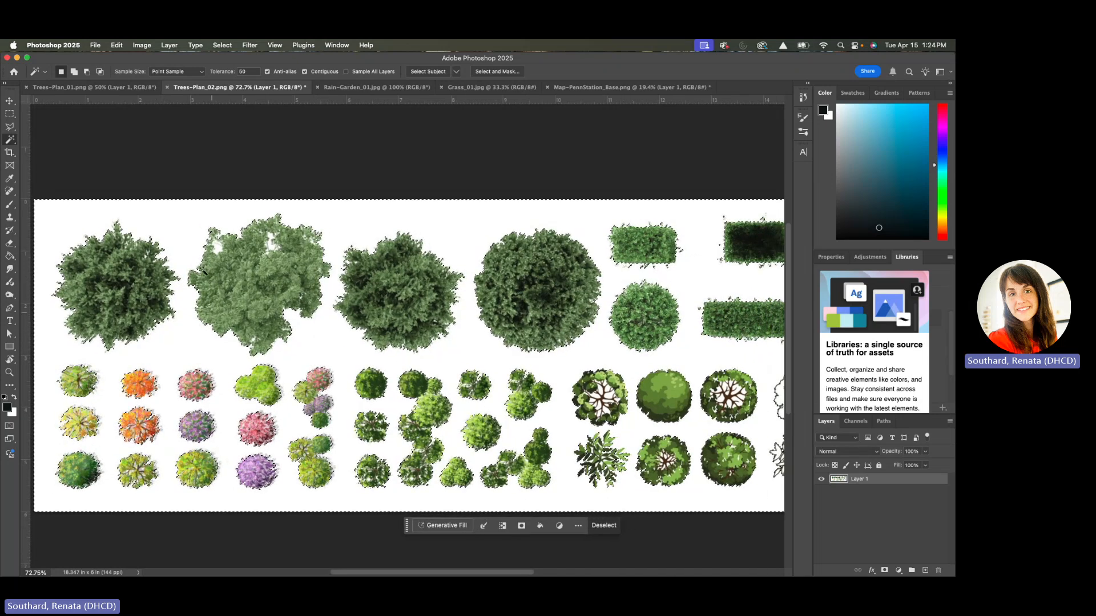
{"action": "key", "text": "super+d"}
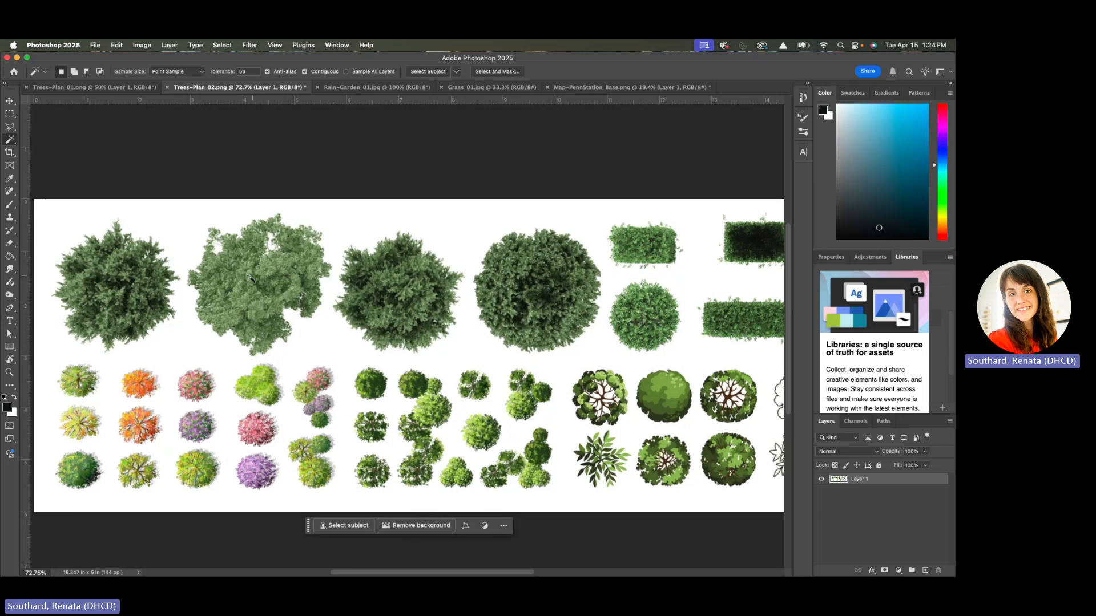
{"action": "left_click", "coordinate": [181, 339]}
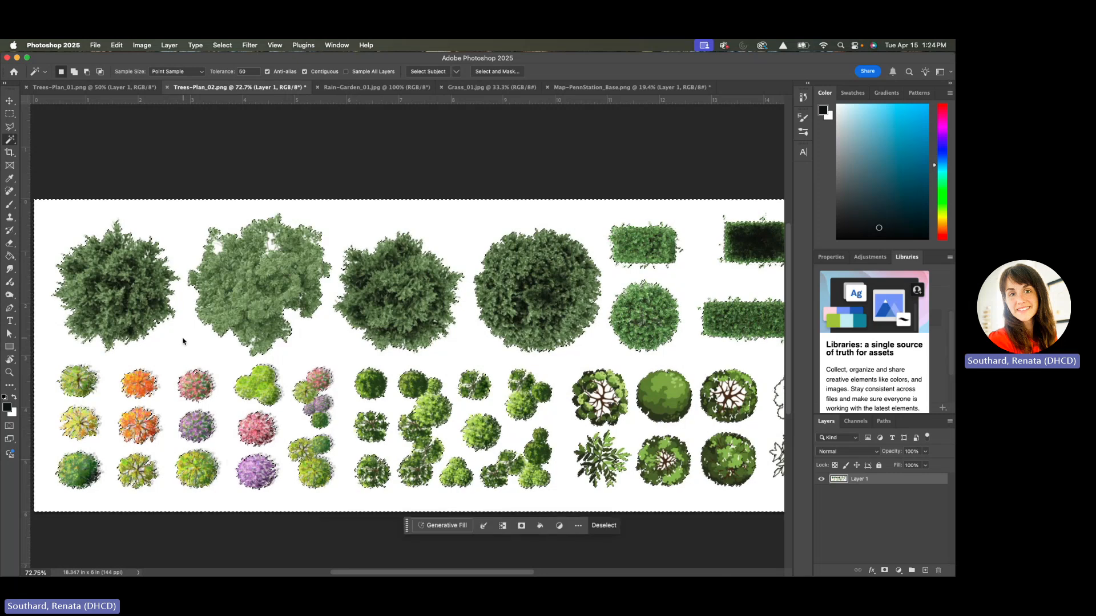
{"action": "key", "text": "super+d"}
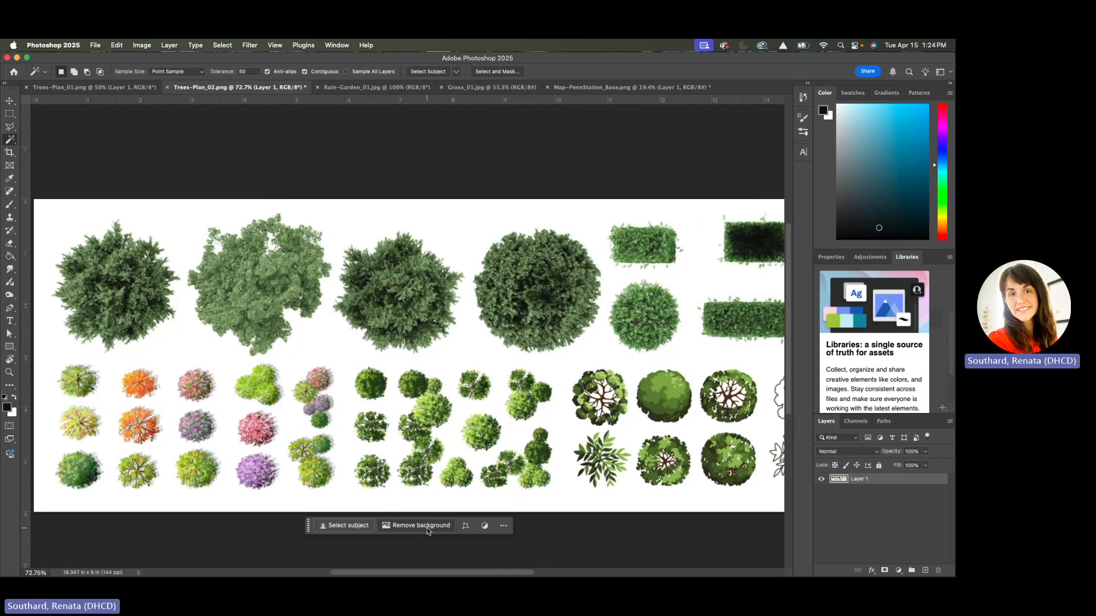
{"action": "left_click", "coordinate": [420, 530]}
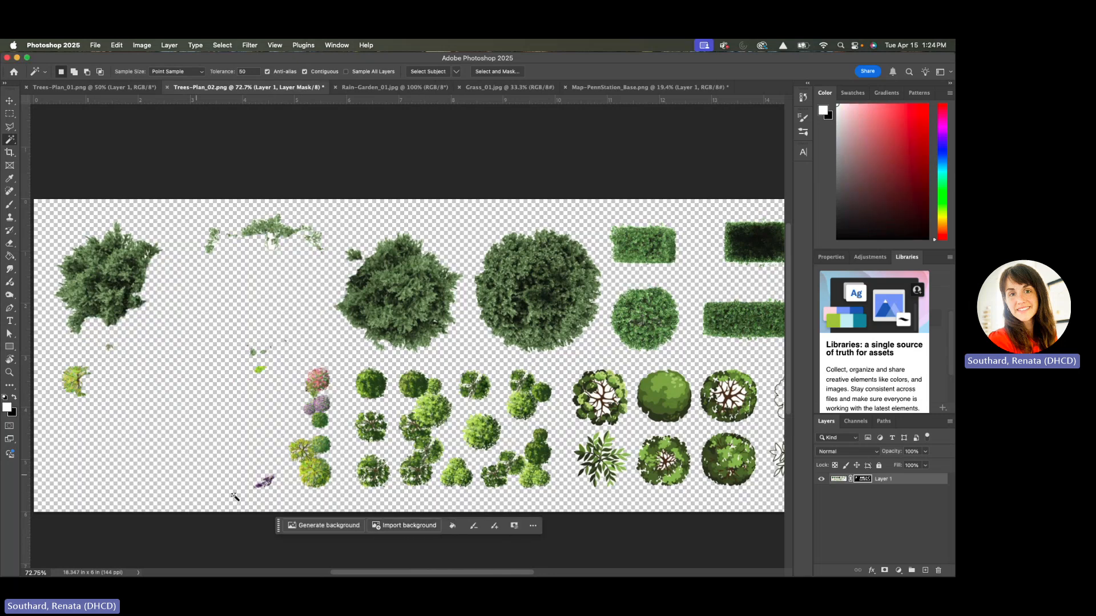
{"action": "key", "text": "super+z"}
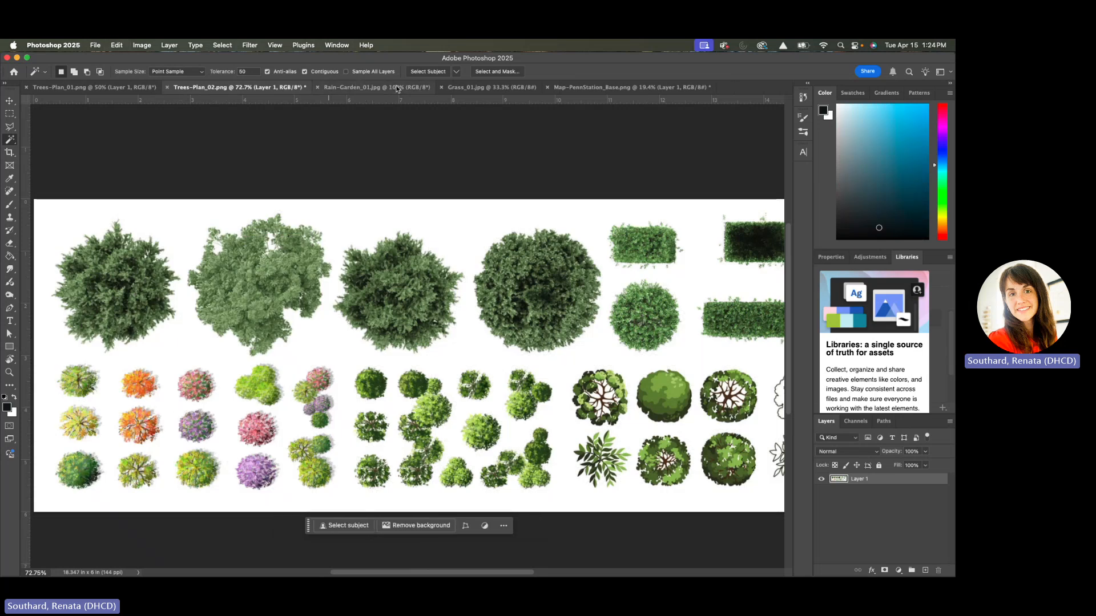
Select the whole Rain-Garden_01.jpg image with the Rectangular Marquee and copy it
{"action": "left_click", "coordinate": [390, 87]}
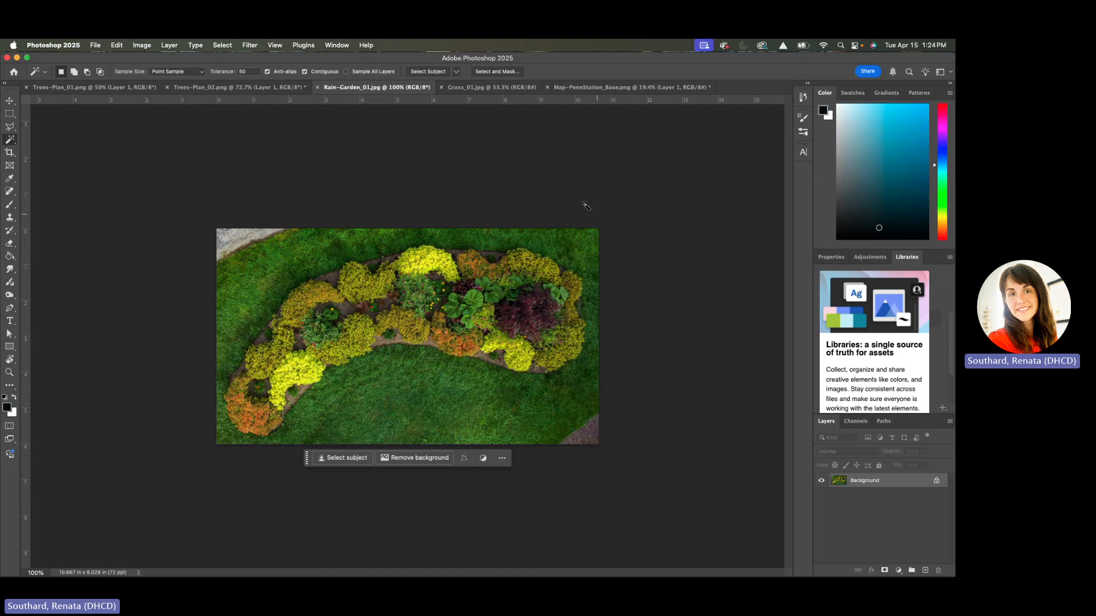
{"action": "left_click", "coordinate": [10, 114]}
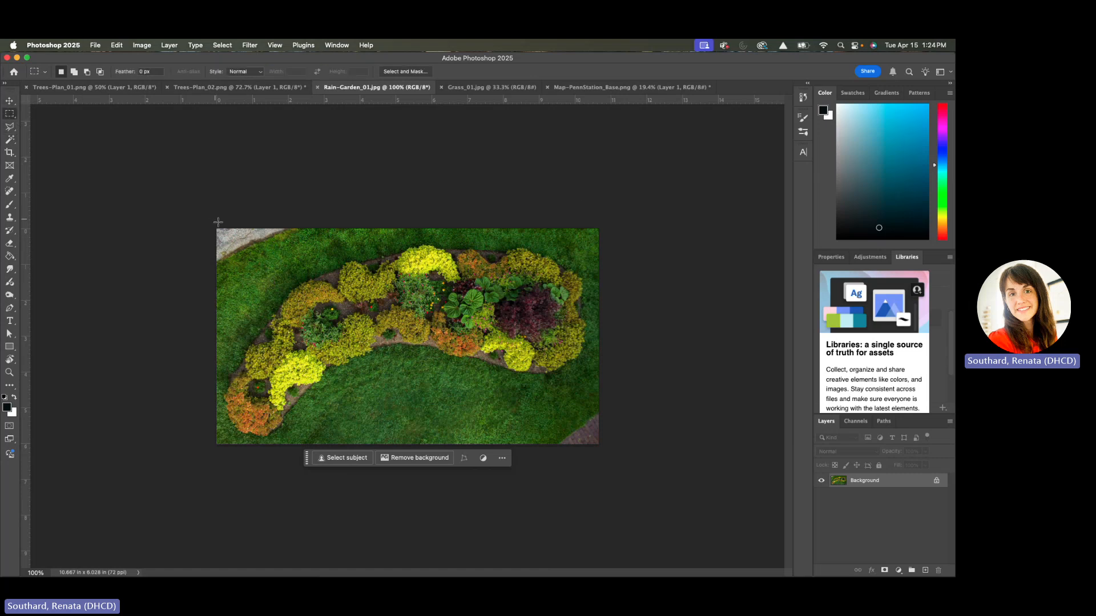
{"action": "left_click_drag", "start_coordinate": [218, 222], "coordinate": [655, 503]}
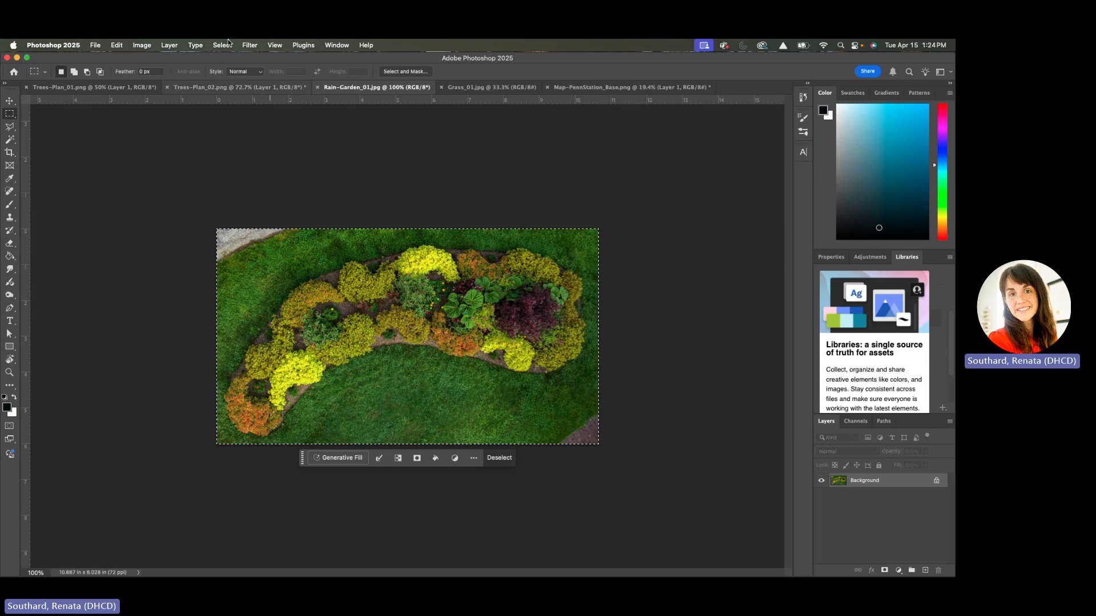
{"action": "left_click", "coordinate": [95, 45]}
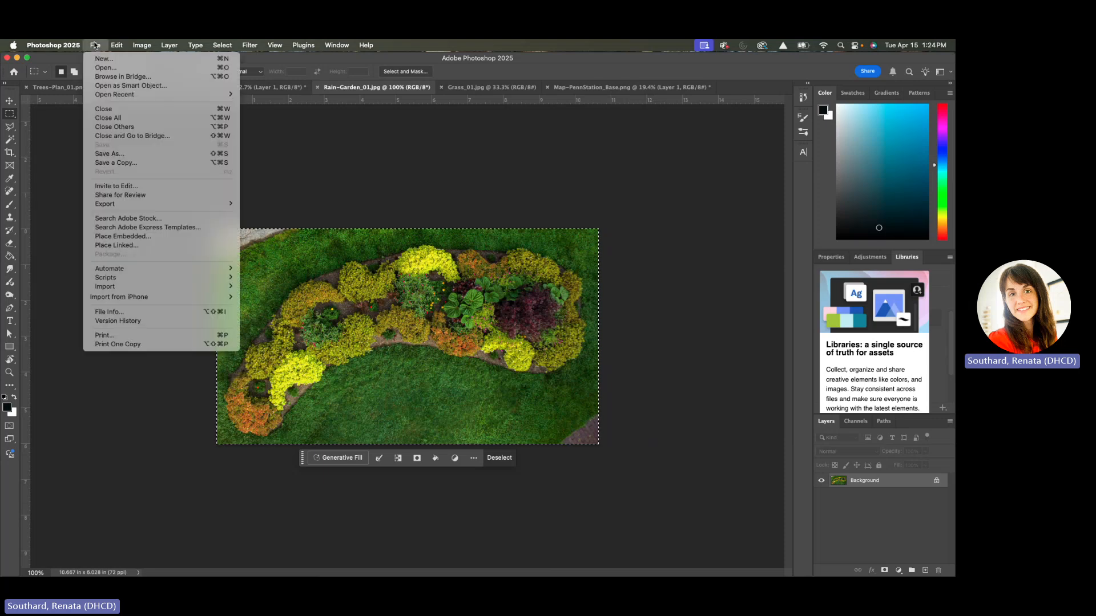
{"action": "mouse_move", "coordinate": [117, 46]}
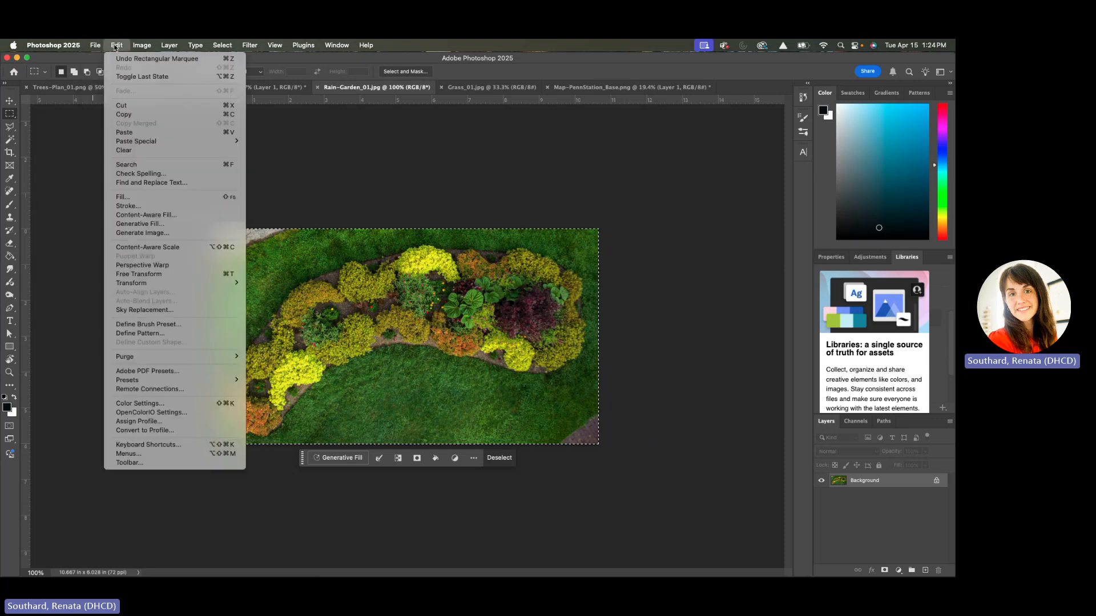
{"action": "left_click", "coordinate": [124, 114]}
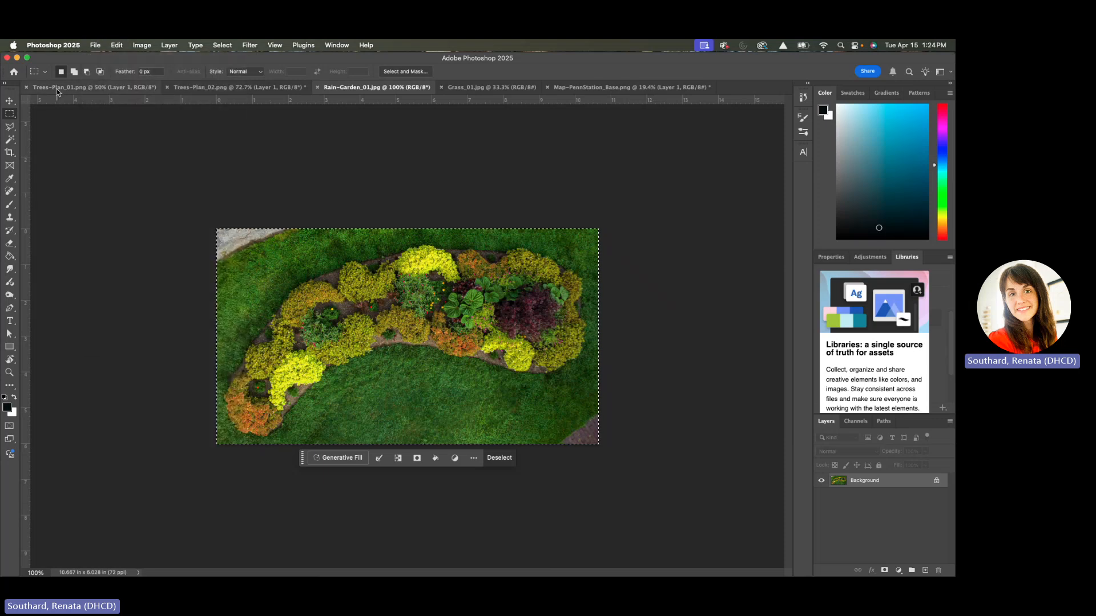
Add a new empty layer directly above Layer 1 in Map-PennStation_Base.png
{"action": "left_click", "coordinate": [603, 88]}
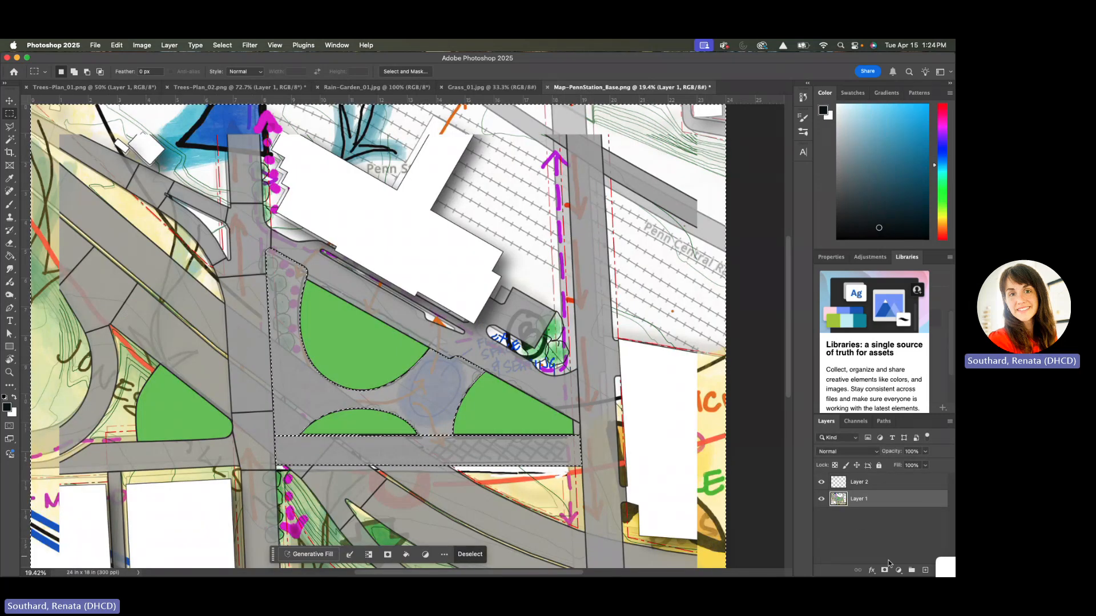
{"action": "left_click", "coordinate": [925, 570]}
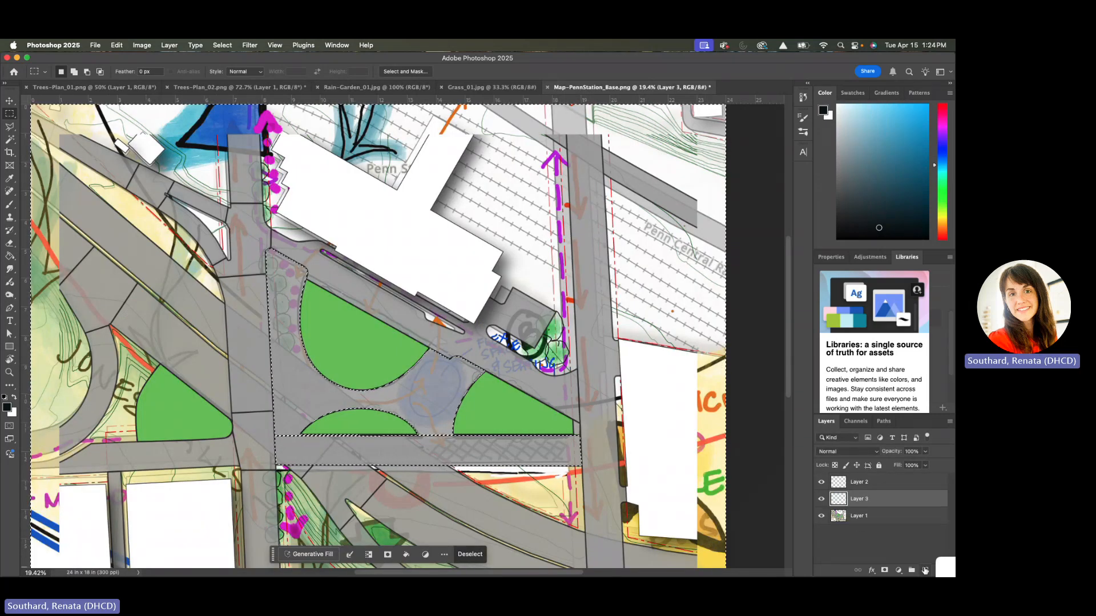
{"action": "double_click", "coordinate": [859, 499]}
Rename the base map's Layer 1 as Base
{"action": "double_click", "coordinate": [856, 516]}
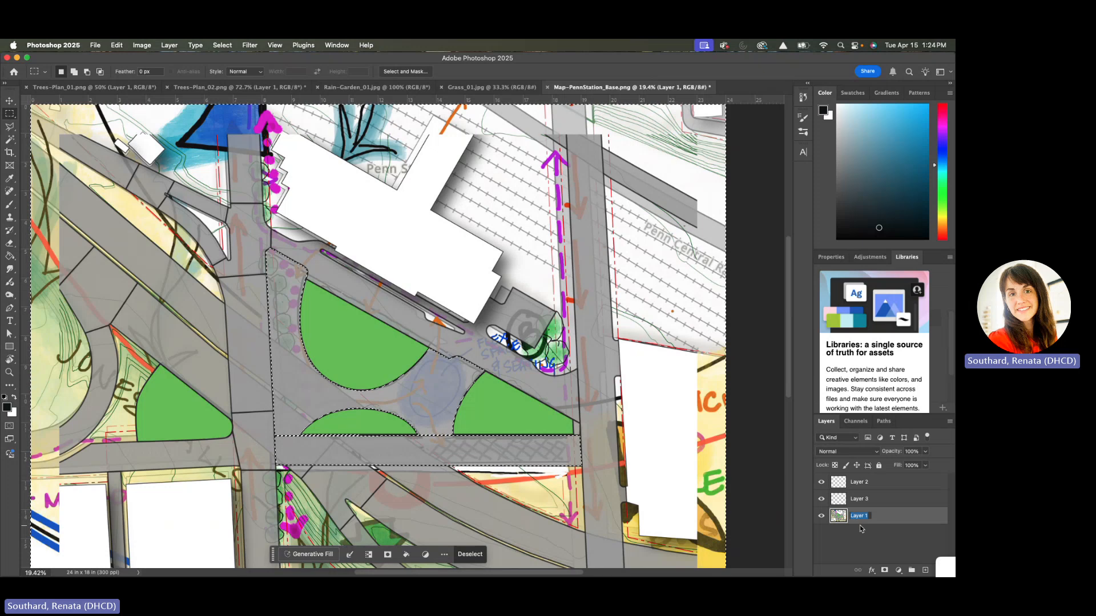
{"action": "type", "text": "Bse"}
{"action": "key", "text": "BackSpace"}
{"action": "key", "text": "BackSpace"}
{"action": "type", "text": "ase"}
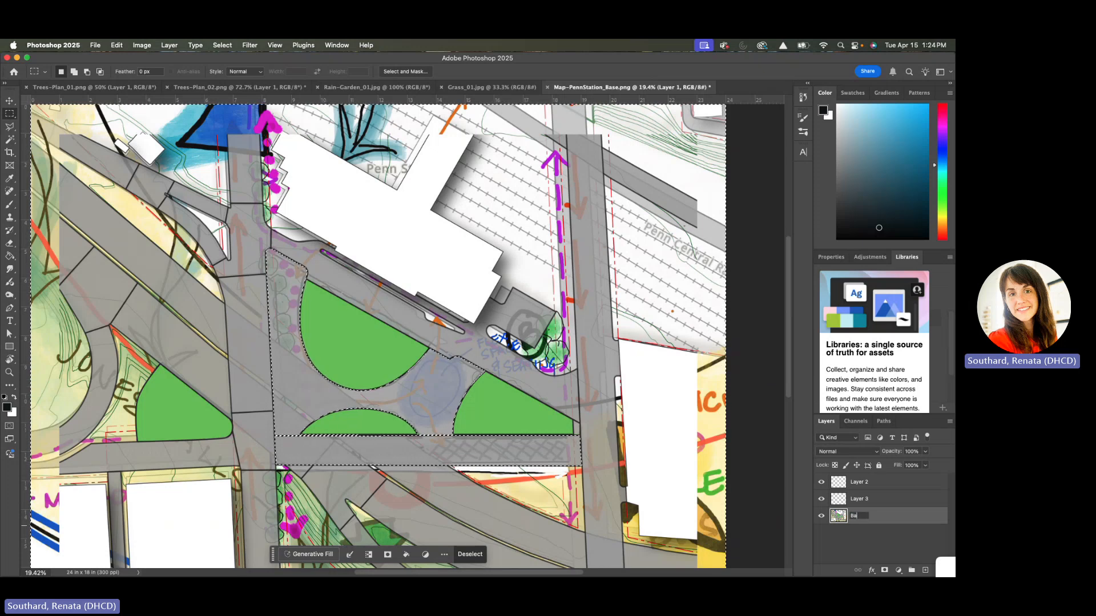
{"action": "key", "text": "Return"}
Rename the new empty layer above Base as SWM
{"action": "double_click", "coordinate": [860, 499]}
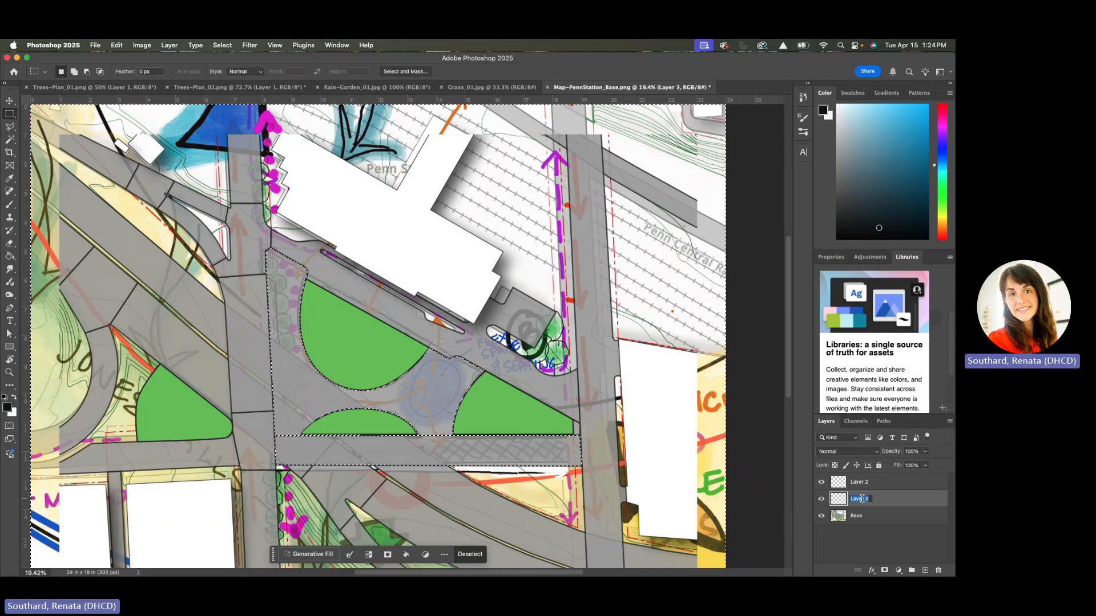
{"action": "type", "text": "SWM"}
{"action": "key", "text": "Return"}
Rename the topmost empty layer, Layer 2, as Lawn
{"action": "double_click", "coordinate": [864, 484]}
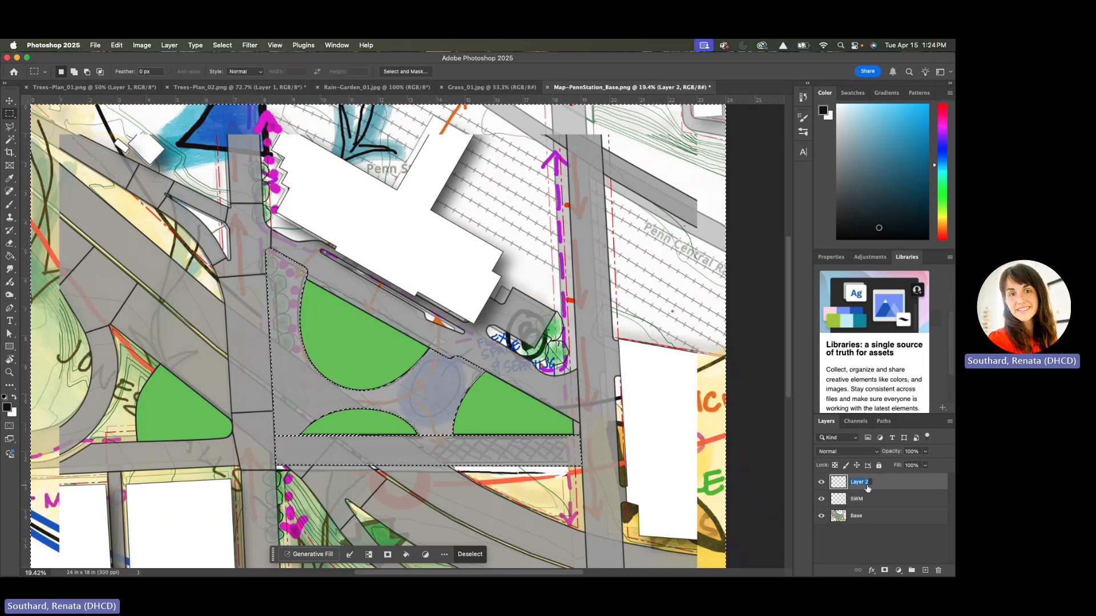
{"action": "type", "text": "Laen"}
{"action": "key", "text": "Return"}
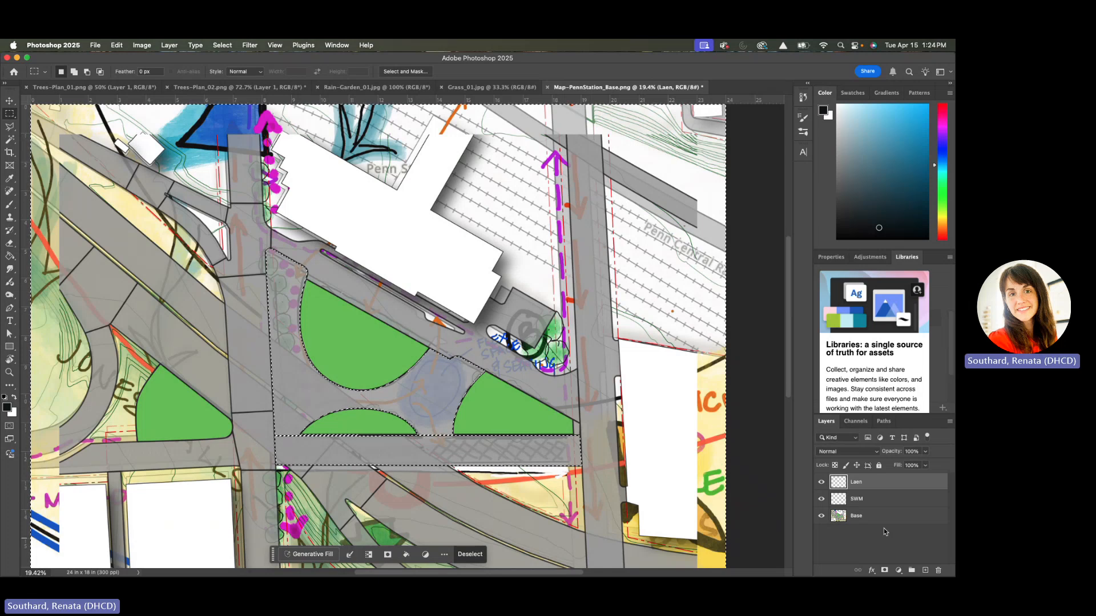
{"action": "double_click", "coordinate": [854, 483]}
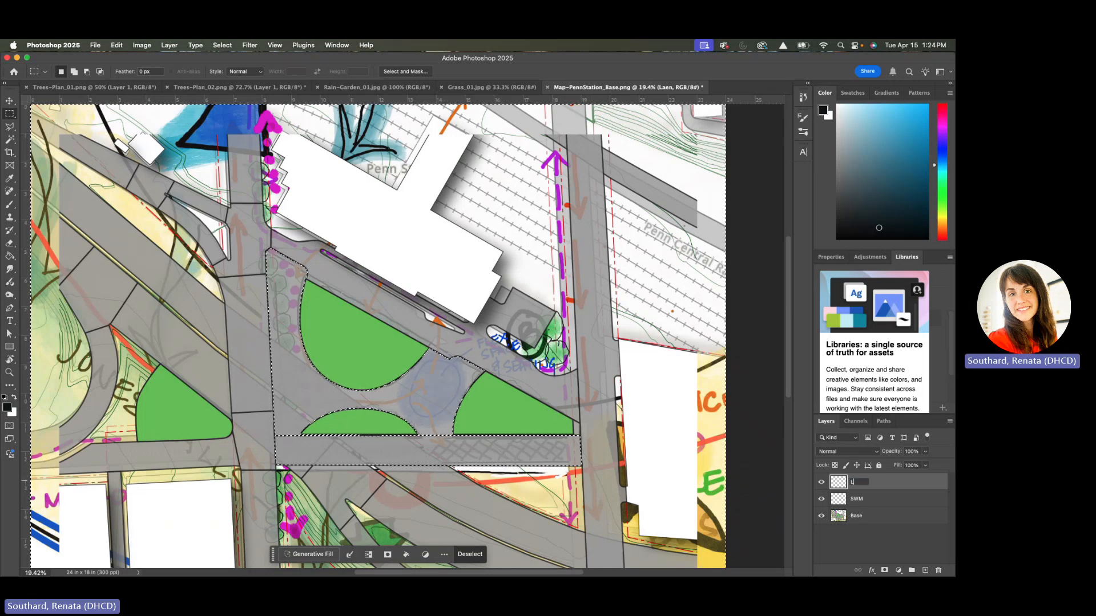
{"action": "type", "text": "Lawn"}
{"action": "key", "text": "Return"}
Add a new empty layer above Lawn and name it Paving
{"action": "left_click", "coordinate": [925, 570]}
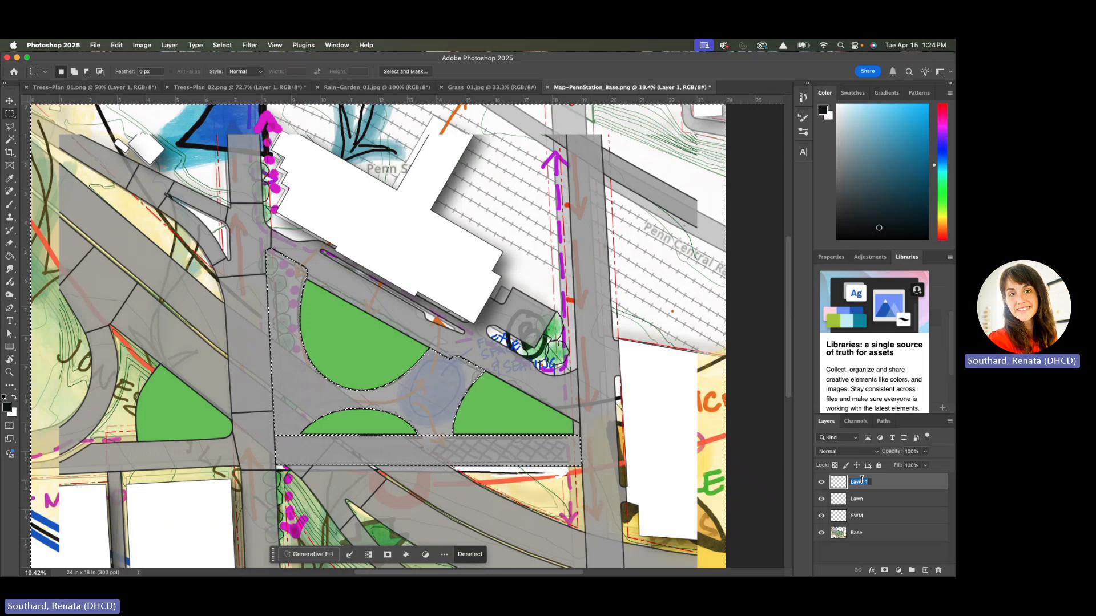
{"action": "type", "text": "Paving"}
{"action": "key", "text": "Return"}
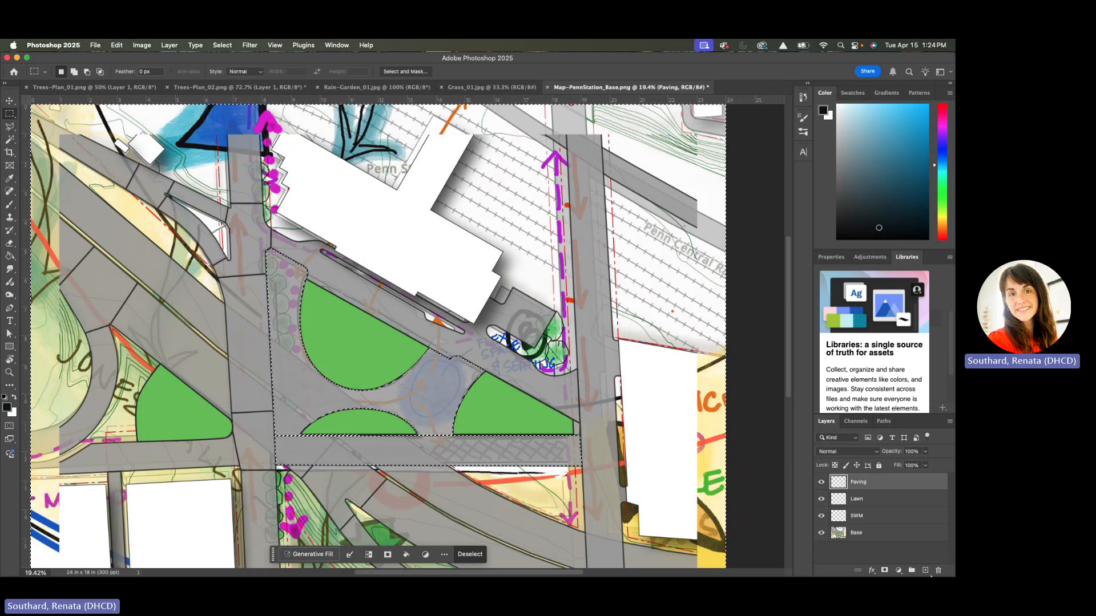
Add two new empty layers above Paving and rename the lower one as Trees
{"action": "left_click", "coordinate": [925, 570]}
{"action": "left_click", "coordinate": [925, 570]}
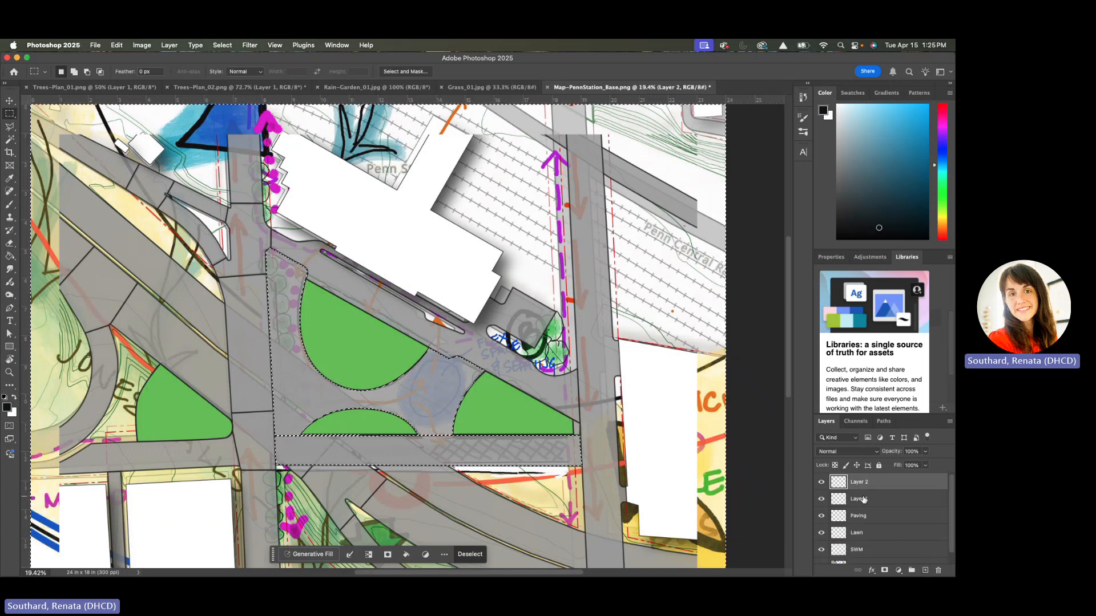
{"action": "double_click", "coordinate": [863, 500]}
{"action": "type", "text": "Tre"}
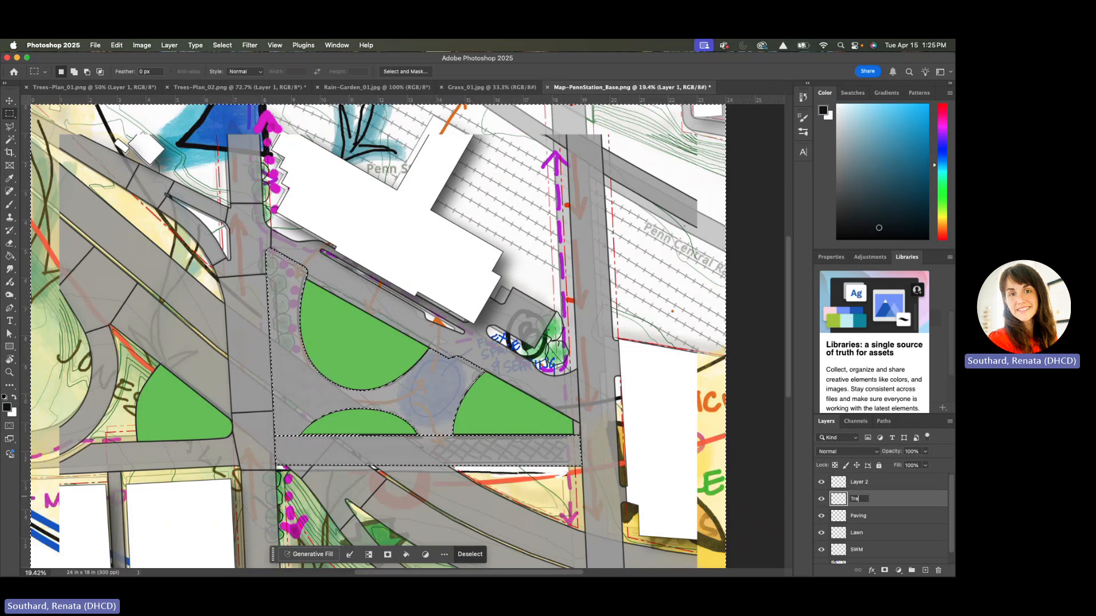
{"action": "type", "text": "es"}
{"action": "key", "text": "Return"}
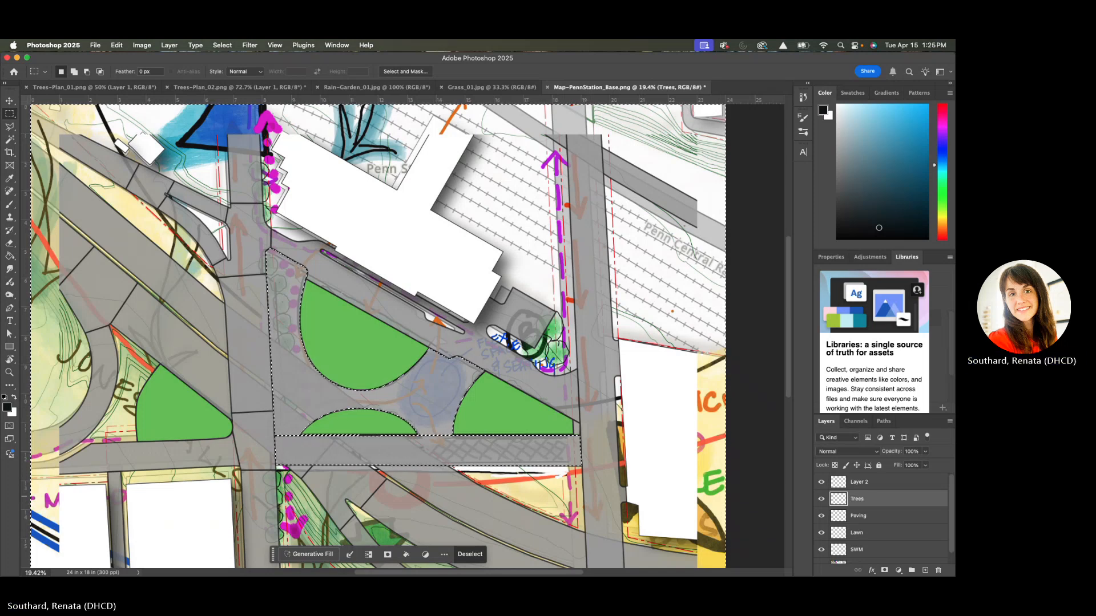
Delete the surplus empty Layer 2 above the Trees layer
{"action": "left_click", "coordinate": [878, 486]}
{"action": "left_click", "coordinate": [938, 571]}
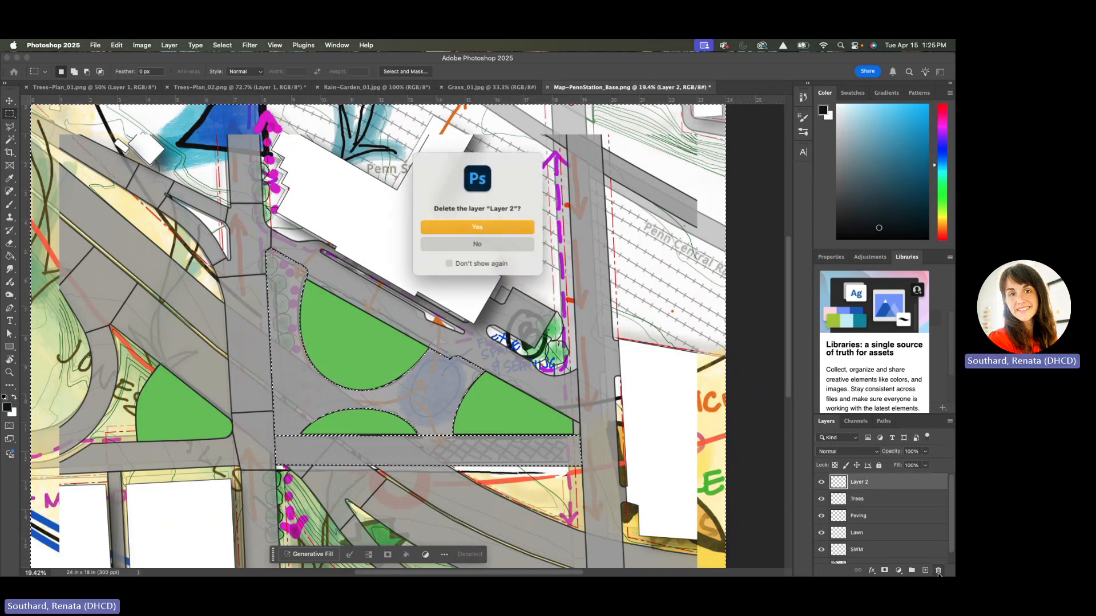
{"action": "left_click", "coordinate": [478, 226]}
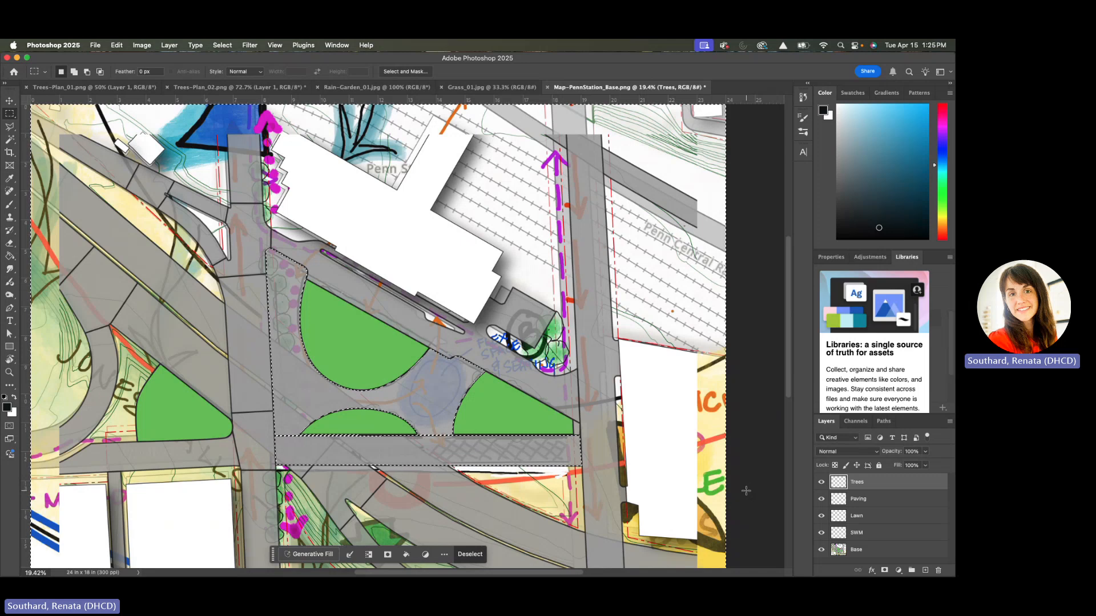
Clear the selection and paste the copied rain garden image twice, once into the SWM layer and once as a new layer directly above it
{"action": "key", "text": "super+d"}
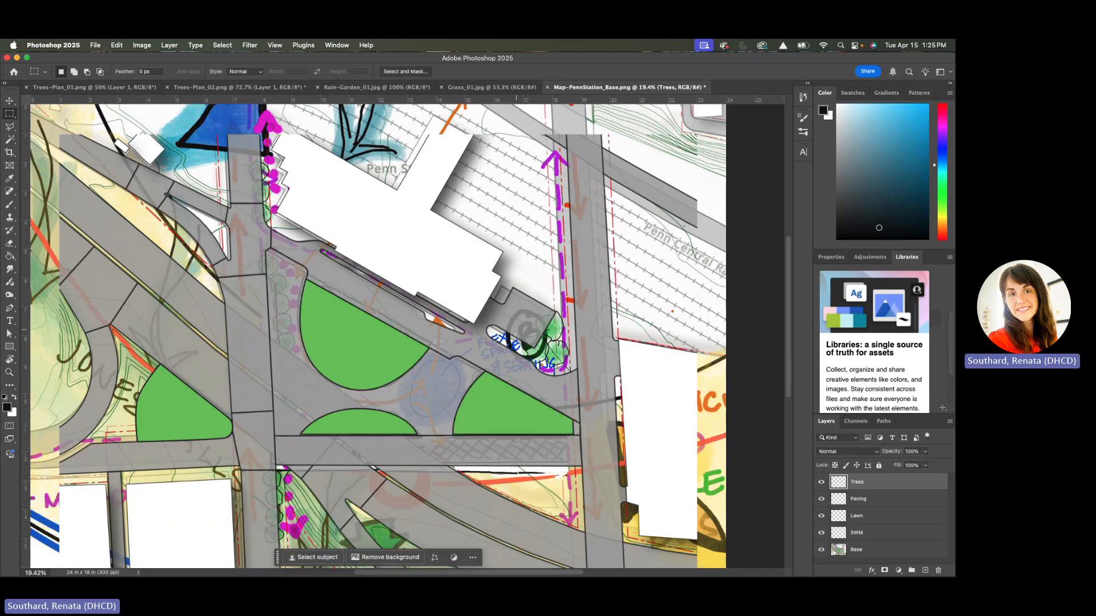
{"action": "left_click", "coordinate": [888, 537]}
{"action": "key", "text": "super+v"}
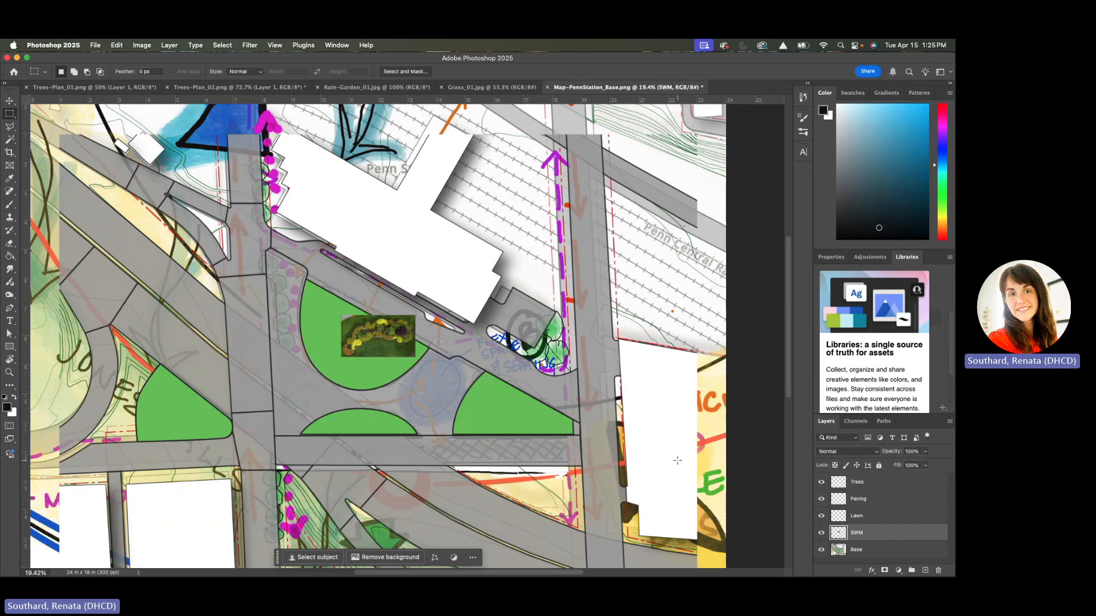
{"action": "left_click", "coordinate": [116, 45]}
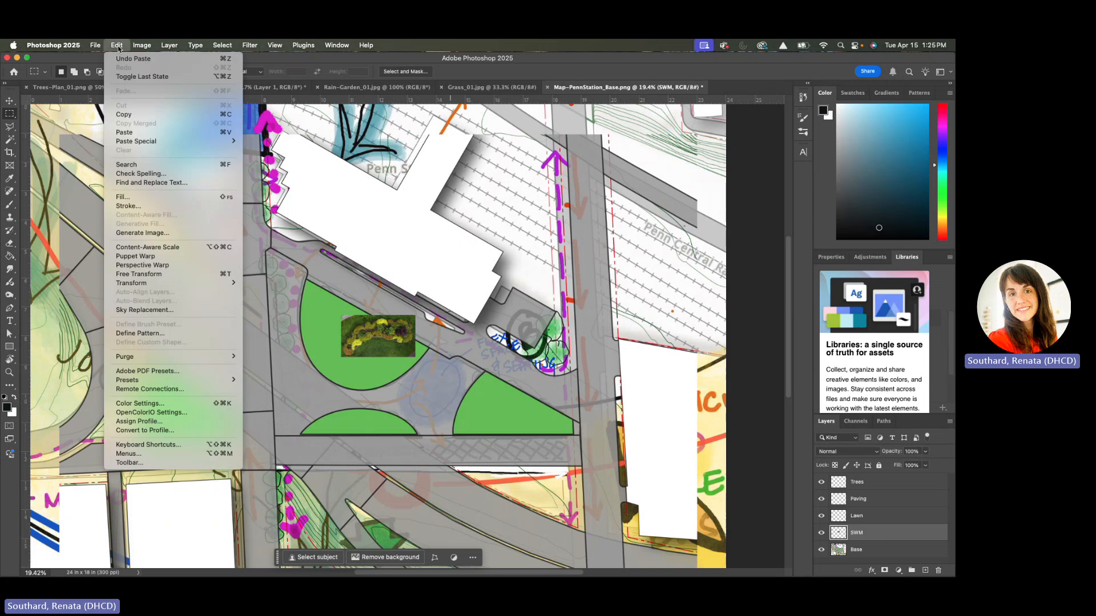
{"action": "left_click", "coordinate": [126, 134]}
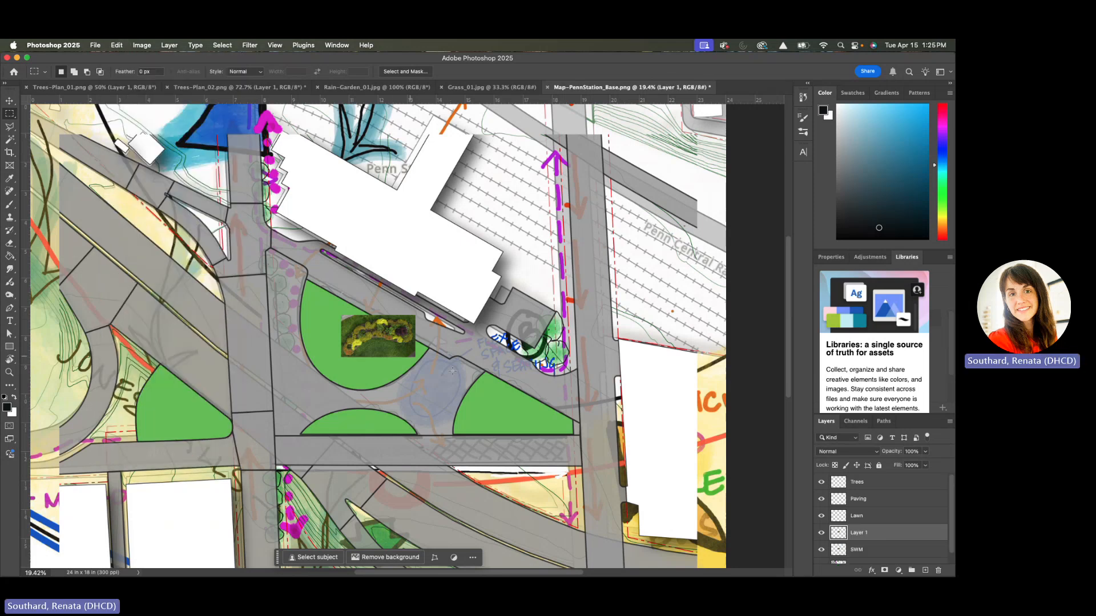
{"action": "scroll", "coordinate": [901, 522], "scroll_direction": "down", "scroll_amount": 1}
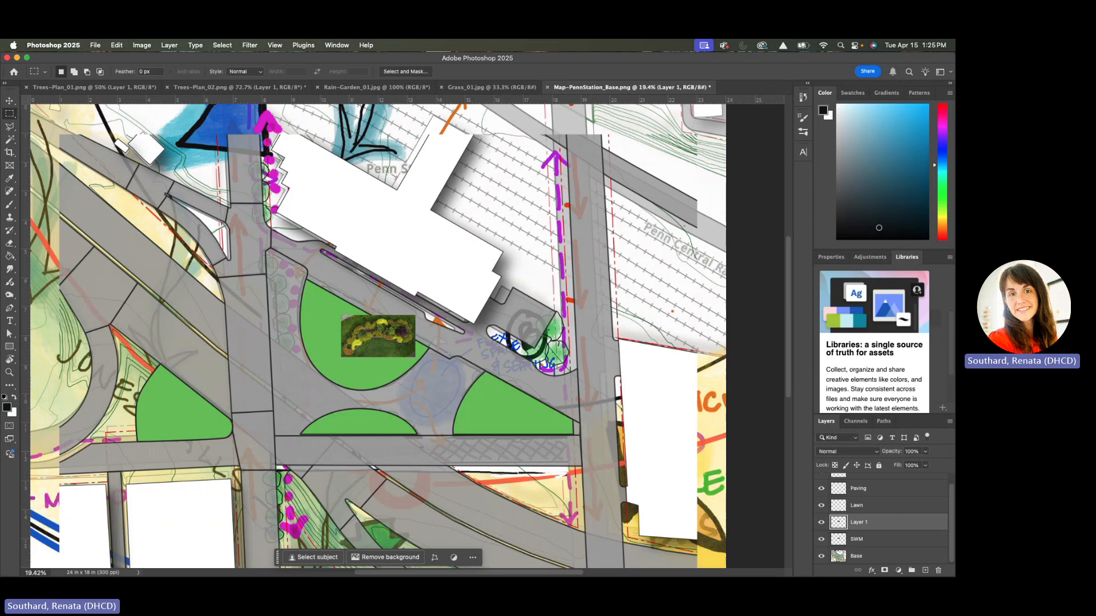
Move Layer 1's rain garden image onto the green wedge west of the plaza, resize it to cover the wedge and rotate it 22.6 degrees
{"action": "left_click", "coordinate": [9, 100]}
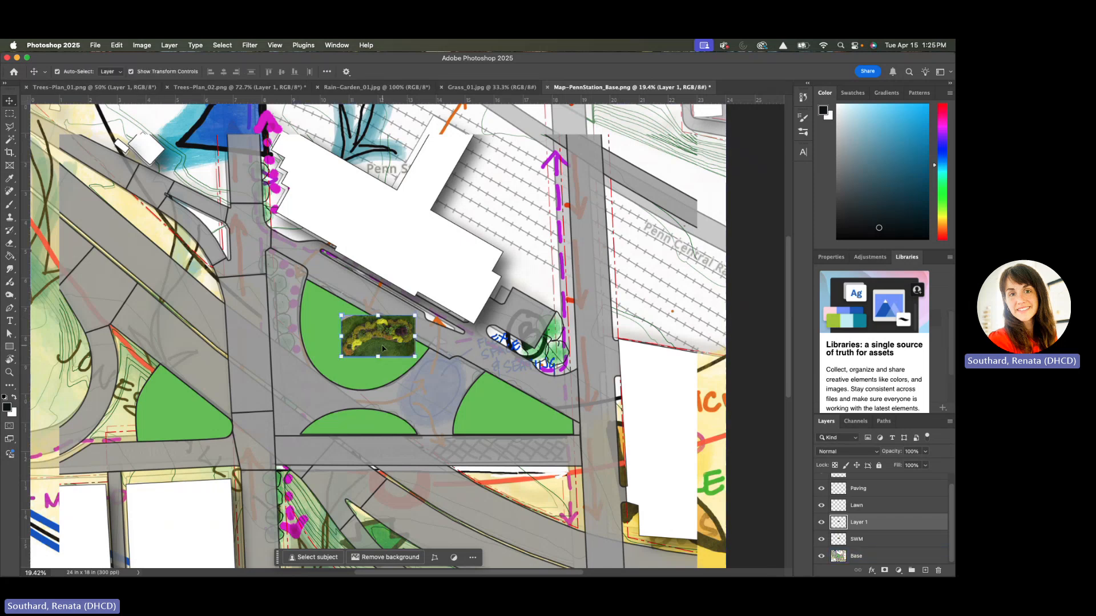
{"action": "left_click_drag", "start_coordinate": [382, 348], "coordinate": [243, 426]}
{"action": "left_click_drag", "start_coordinate": [178, 378], "coordinate": [168, 408]}
{"action": "key", "text": "Return"}
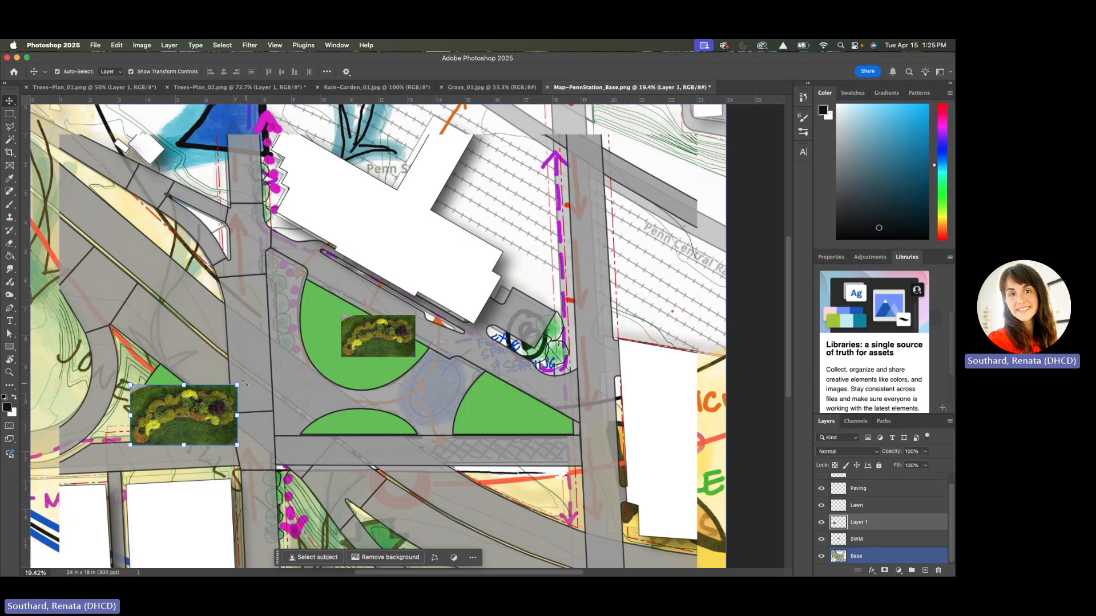
{"action": "left_click_drag", "start_coordinate": [239, 383], "coordinate": [229, 404]}
{"action": "left_click_drag", "start_coordinate": [182, 425], "coordinate": [188, 425]}
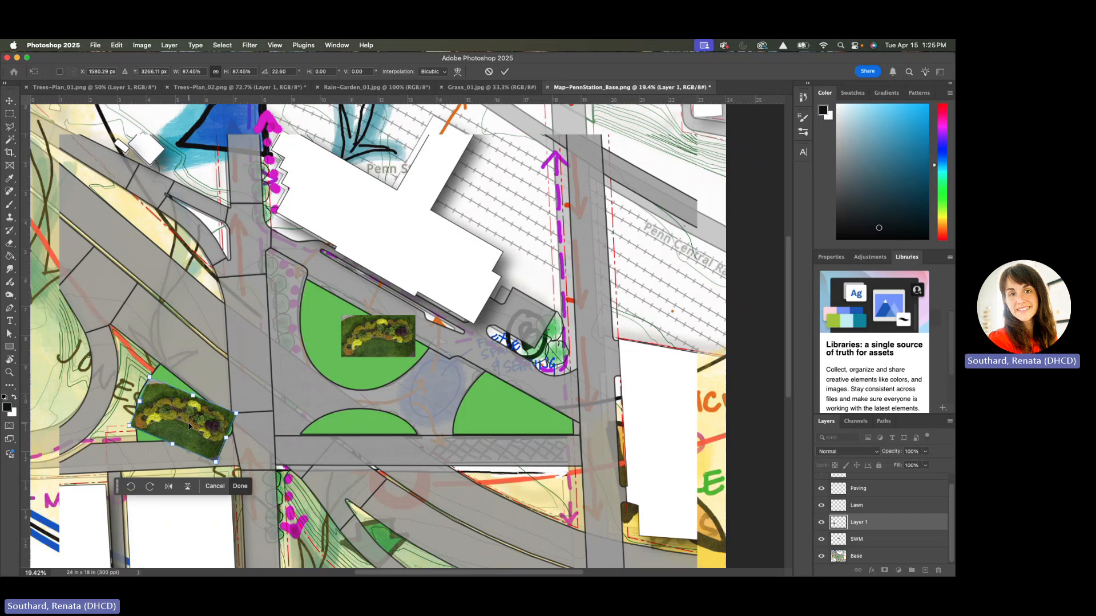
{"action": "key", "text": "Return"}
Move the SWM layer's rain garden image onto the green area at the plaza's southeast corner
{"action": "left_click_drag", "start_coordinate": [377, 341], "coordinate": [509, 416]}
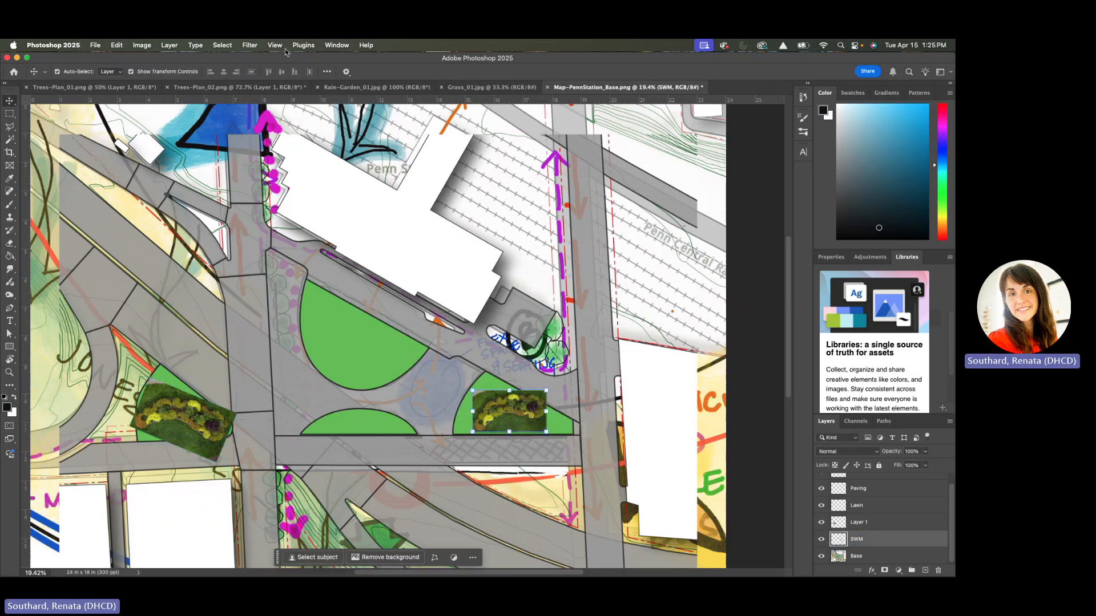
{"action": "left_click", "coordinate": [14, 104]}
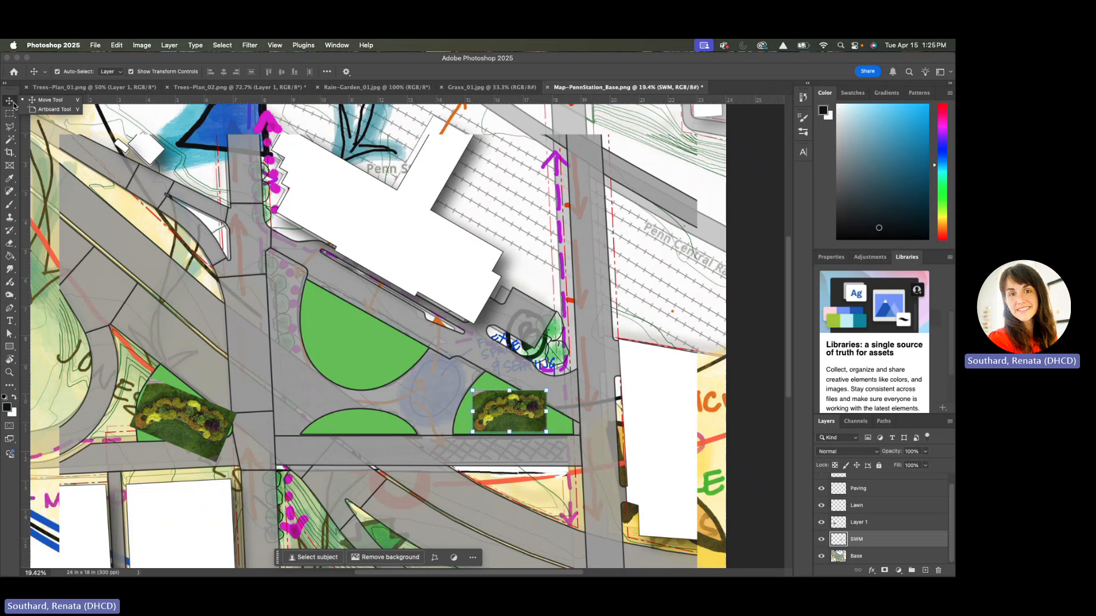
{"action": "left_click", "coordinate": [149, 510]}
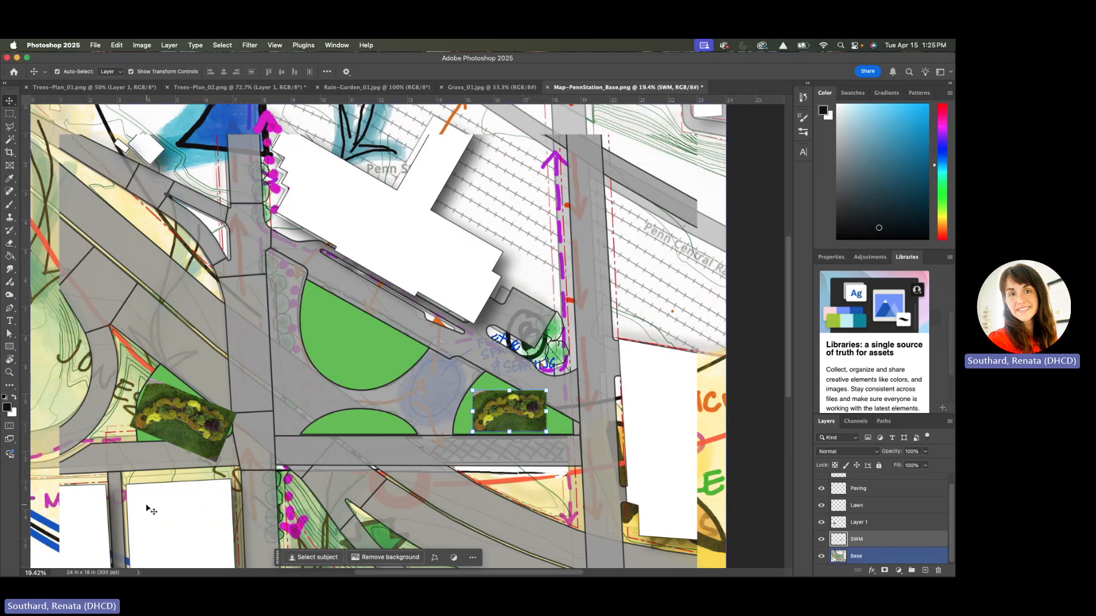
Reposition Layer 1's rain garden image over the western green wedge and rotate it a further 3.4 degrees
{"action": "scroll", "coordinate": [146, 505], "scroll_direction": "up", "scroll_amount": 10}
{"action": "scroll", "coordinate": [158, 503], "scroll_direction": "left", "scroll_amount": 15}
{"action": "scroll", "coordinate": [158, 501], "scroll_direction": "right", "scroll_amount": 3}
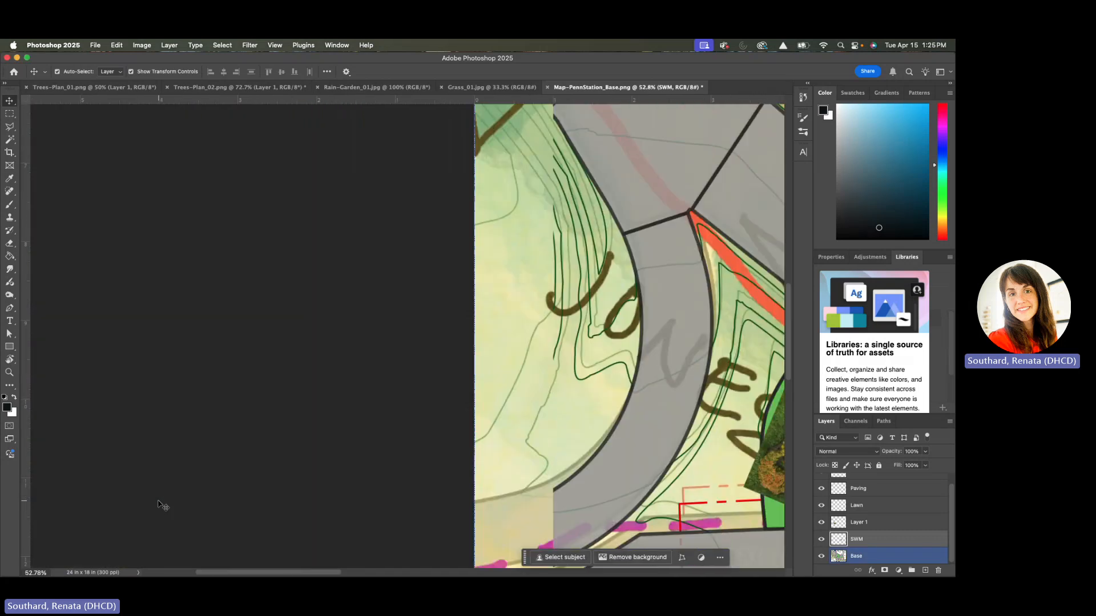
{"action": "scroll", "coordinate": [163, 505], "scroll_direction": "right", "scroll_amount": 15}
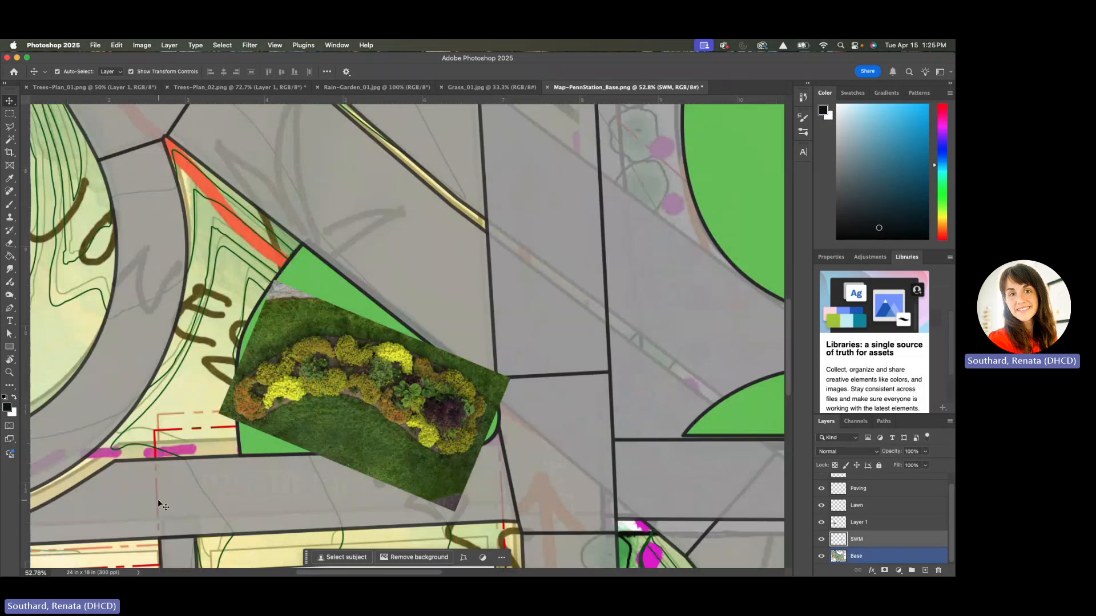
{"action": "left_click_drag", "start_coordinate": [314, 319], "coordinate": [311, 277]}
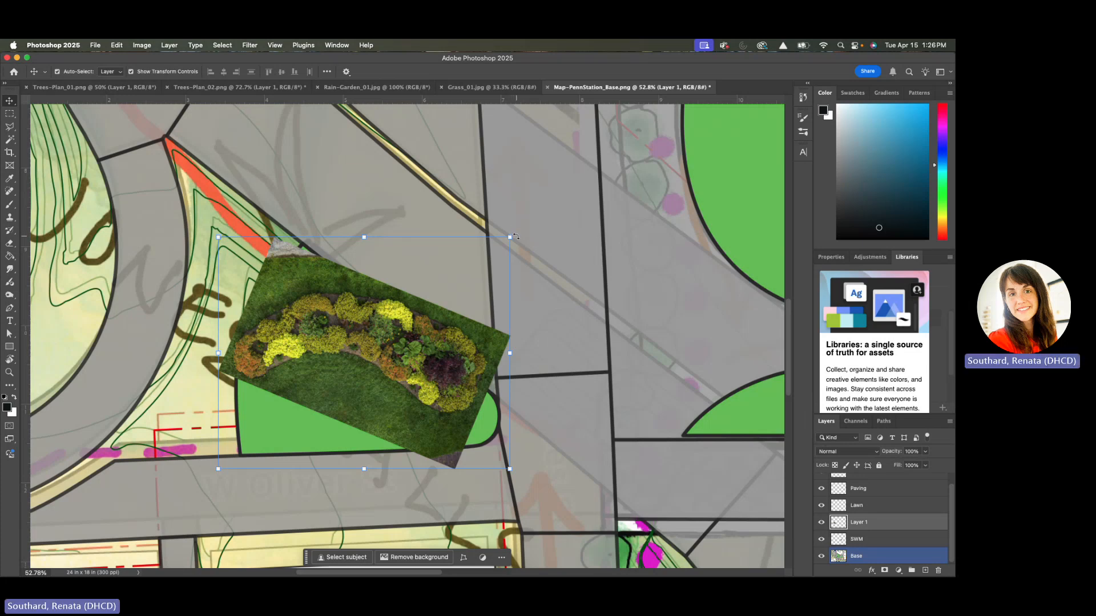
{"action": "mouse_move", "coordinate": [519, 236]}
{"action": "left_mouse_down"}
{"action": "mouse_move", "coordinate": [533, 225]}
{"action": "mouse_move", "coordinate": [533, 235]}
{"action": "left_mouse_up"}
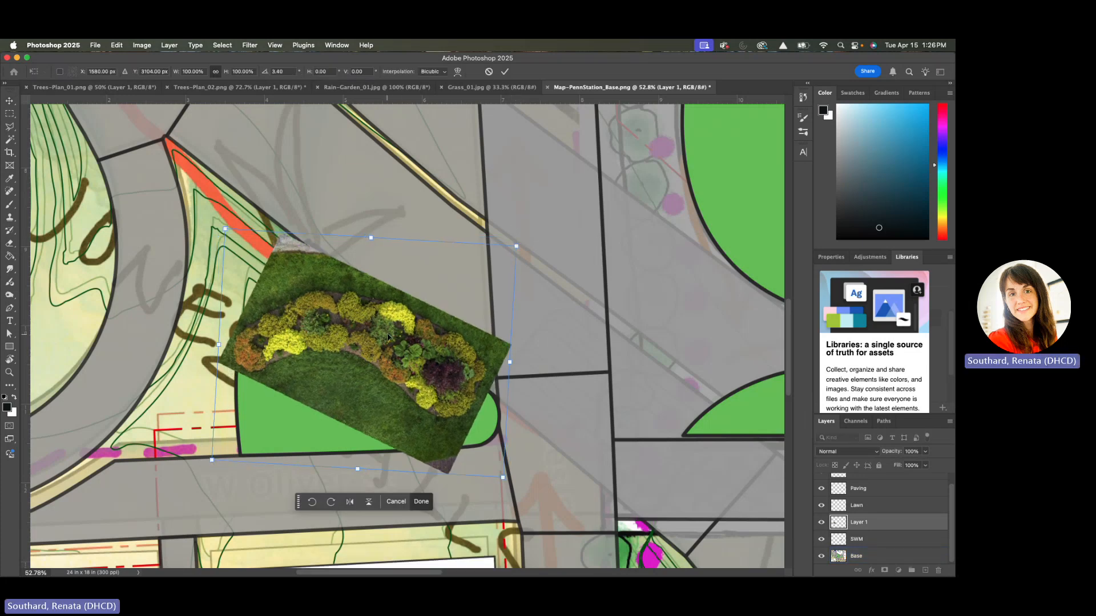
{"action": "mouse_move", "coordinate": [390, 337]}
{"action": "left_mouse_down"}
{"action": "mouse_move", "coordinate": [400, 347]}
{"action": "mouse_move", "coordinate": [393, 340]}
{"action": "left_mouse_up"}
{"action": "key", "text": "Return"}
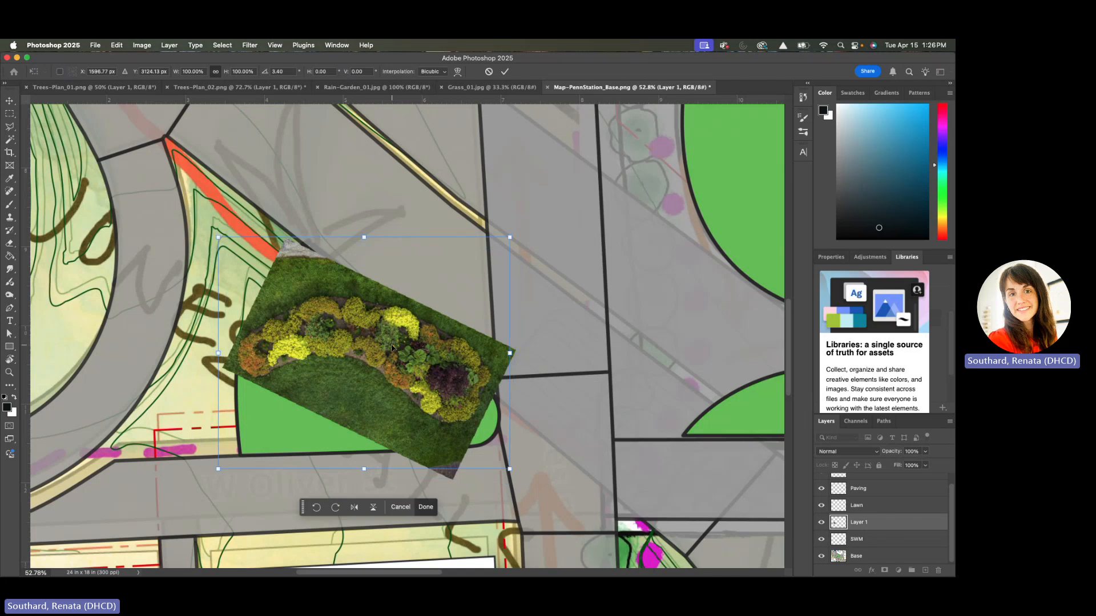
{"action": "left_click", "coordinate": [498, 352]}
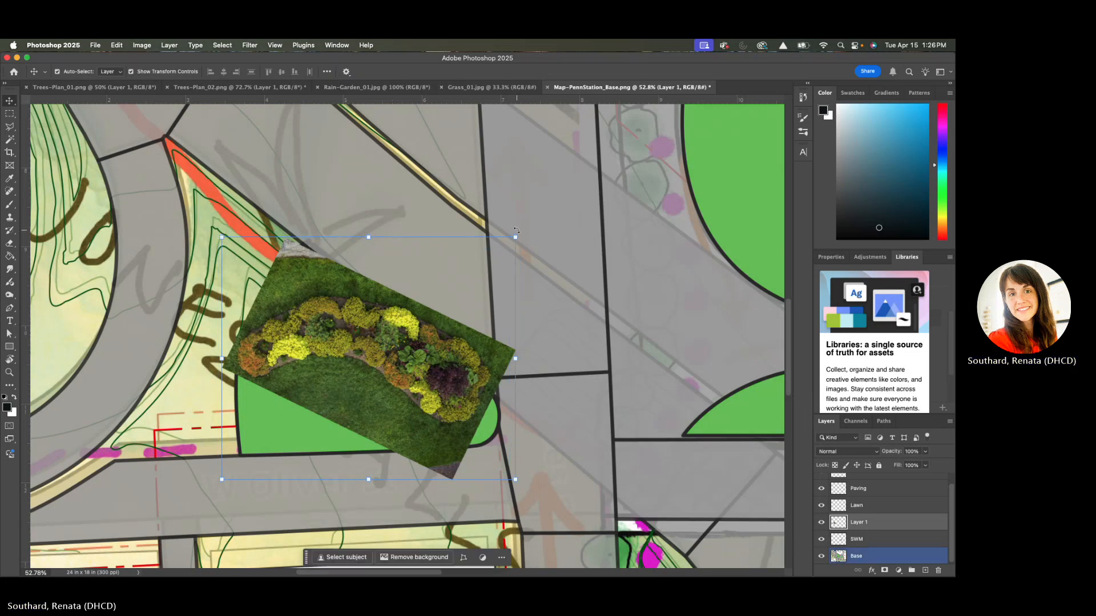
{"action": "left_click_drag", "start_coordinate": [441, 331], "coordinate": [441, 341]}
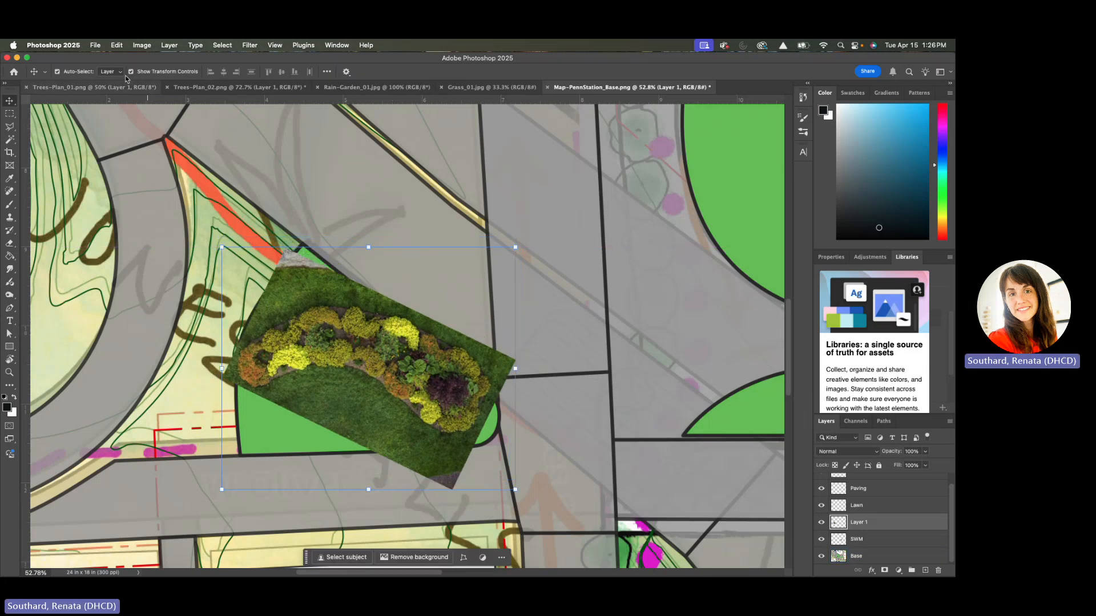
Skew Layer 1's rain garden image vertically by about 5 degrees, following the wedge's slanted edge, and adjust its corner and position
{"action": "left_click", "coordinate": [120, 47]}
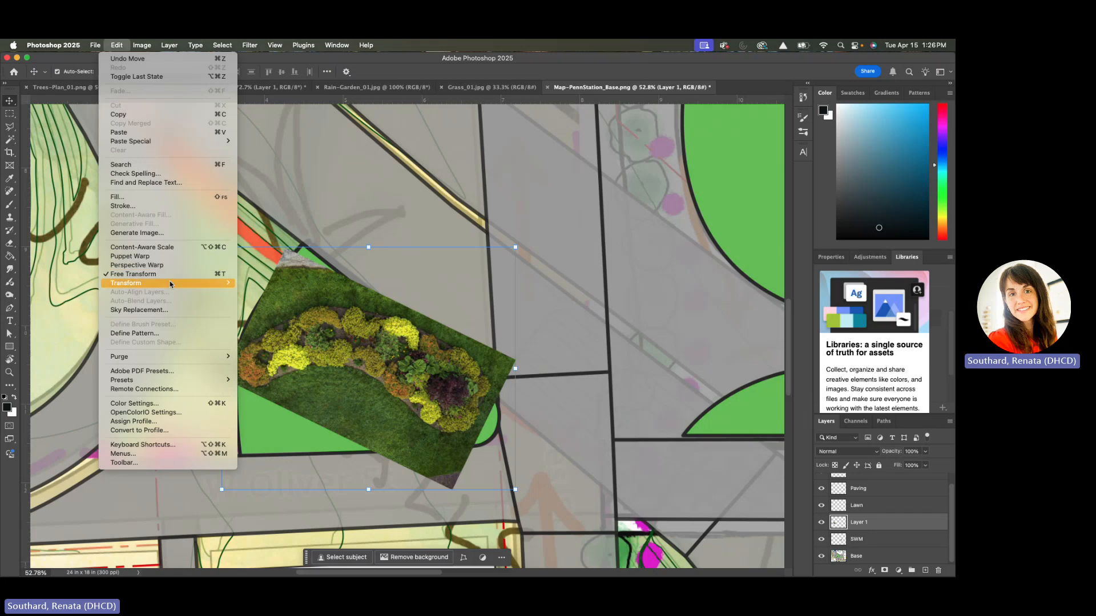
{"action": "mouse_move", "coordinate": [179, 284]}
{"action": "left_click", "coordinate": [308, 316]}
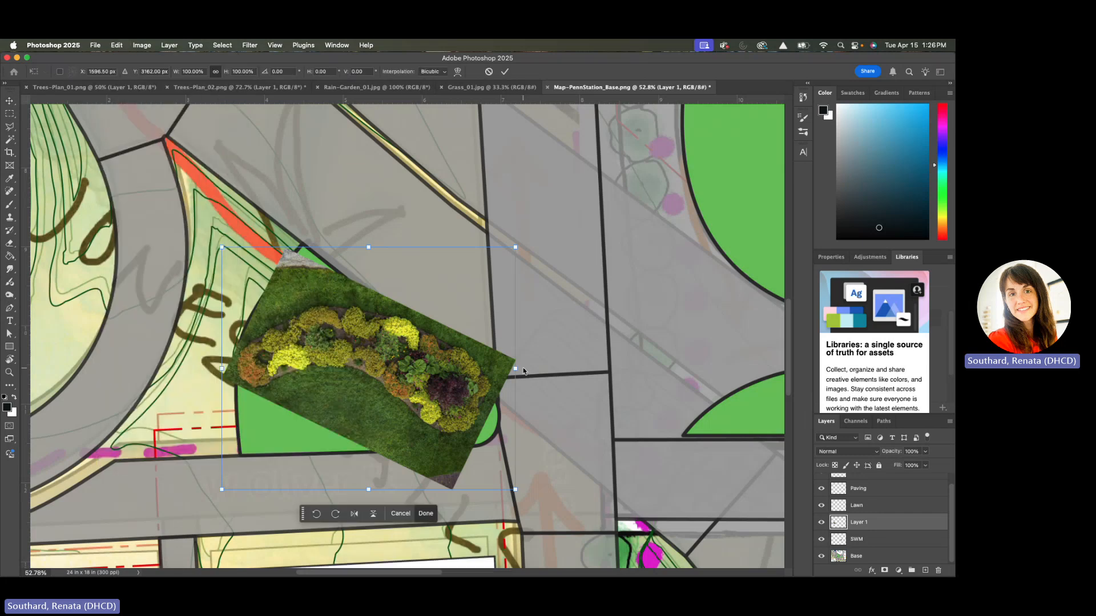
{"action": "left_click_drag", "start_coordinate": [520, 371], "coordinate": [500, 398]}
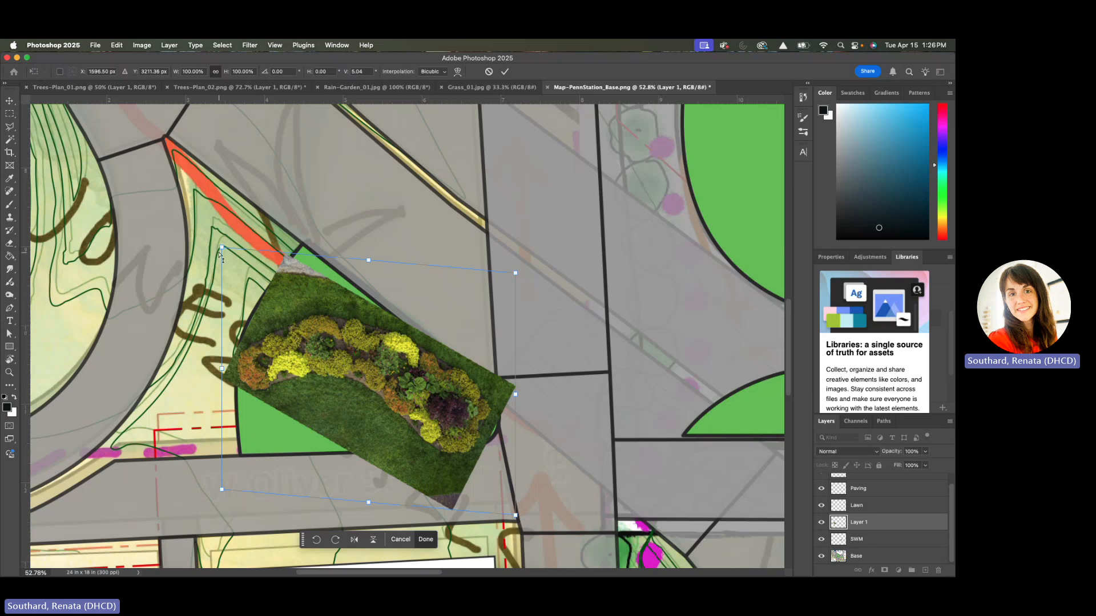
{"action": "left_click_drag", "start_coordinate": [221, 248], "coordinate": [239, 249]}
{"action": "left_click_drag", "start_coordinate": [330, 360], "coordinate": [324, 357]}
{"action": "key", "text": "Return"}
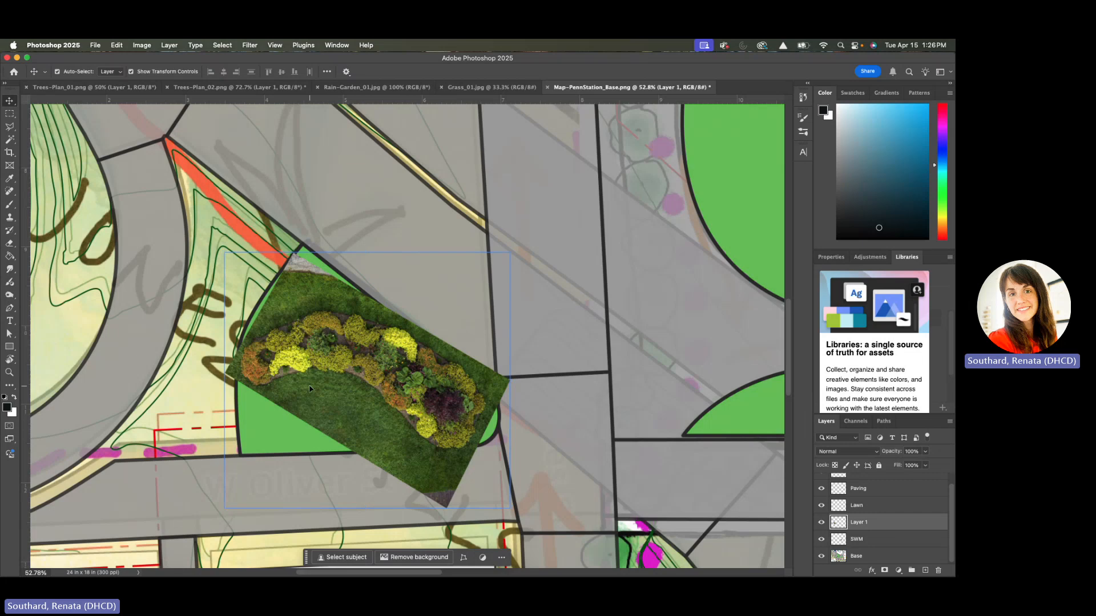
{"action": "right_click", "coordinate": [374, 374]}
{"action": "key", "text": "Escape"}
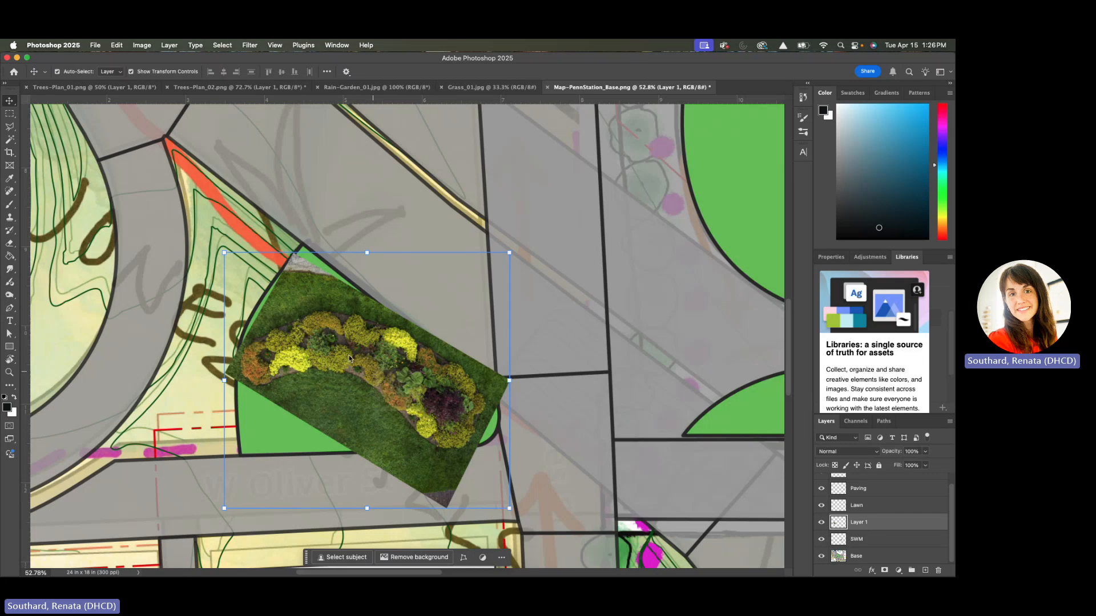
Duplicate Layer 1, flip the copy vertically and rotate it to -153.75 degrees over the western green wedge
{"action": "left_click_drag", "start_coordinate": [934, 523], "coordinate": [925, 570]}
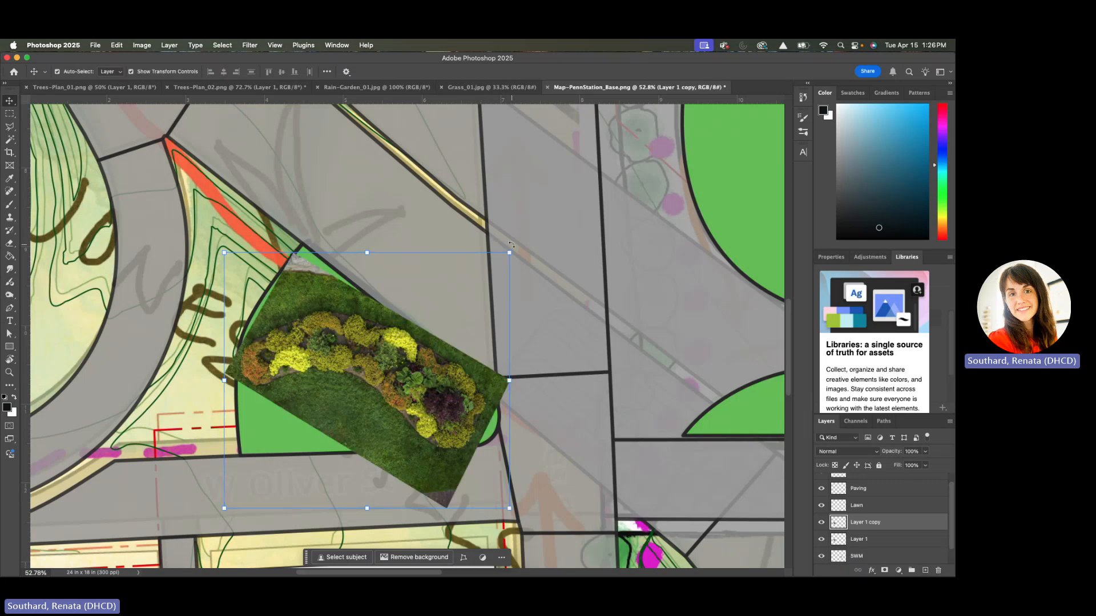
{"action": "left_click_drag", "start_coordinate": [512, 244], "coordinate": [343, 368]}
{"action": "right_click", "coordinate": [343, 368]}
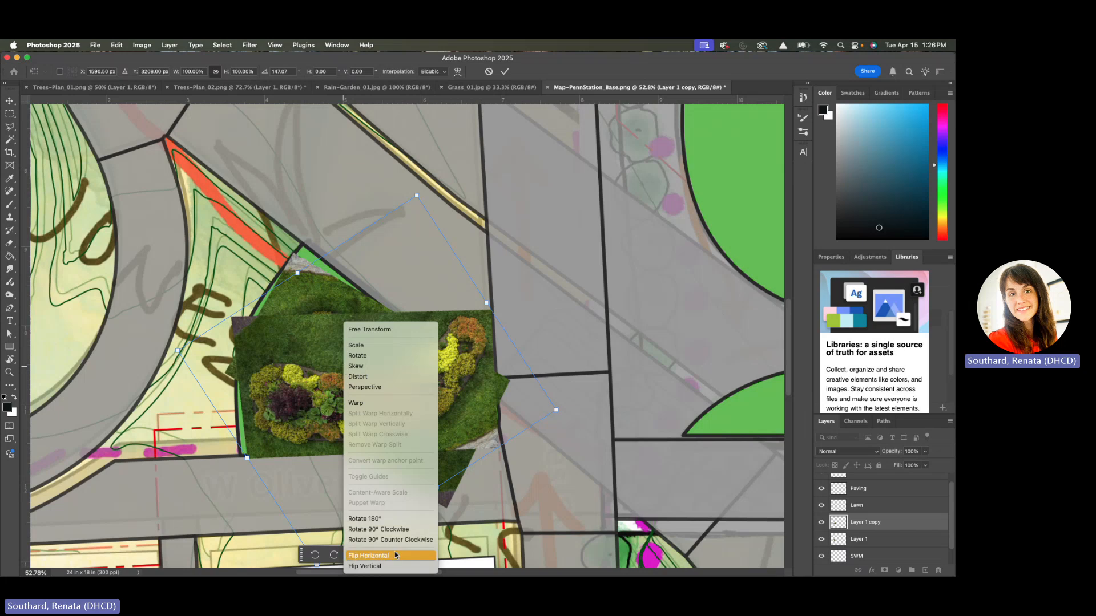
{"action": "left_click", "coordinate": [391, 566]}
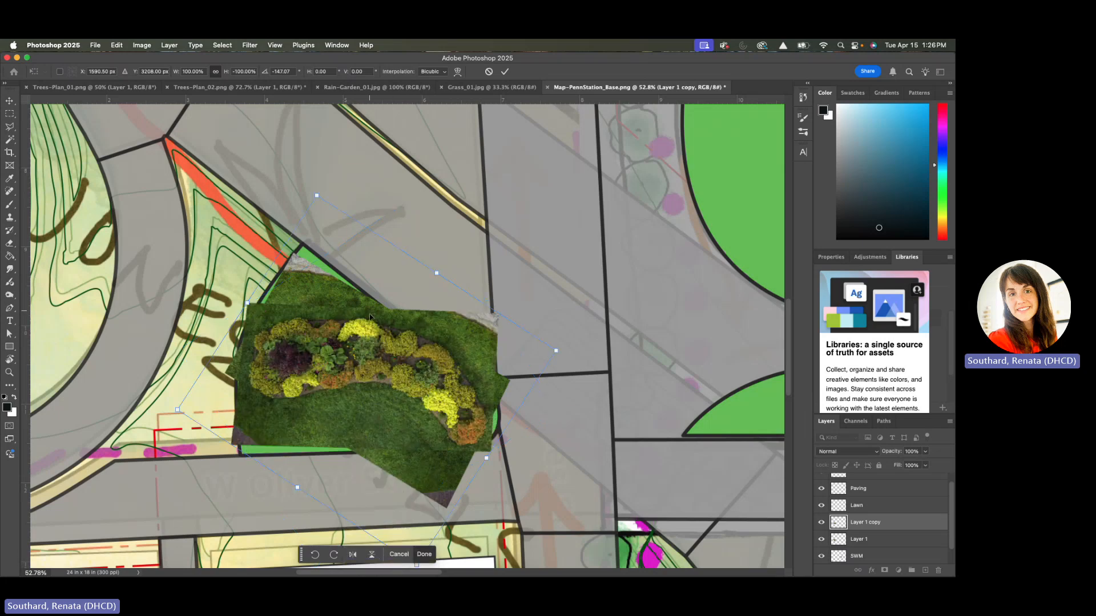
{"action": "mouse_move", "coordinate": [370, 318]}
{"action": "left_mouse_down"}
{"action": "mouse_move", "coordinate": [371, 309]}
{"action": "mouse_move", "coordinate": [451, 382]}
{"action": "mouse_move", "coordinate": [379, 293]}
{"action": "mouse_move", "coordinate": [370, 299]}
{"action": "left_mouse_up"}
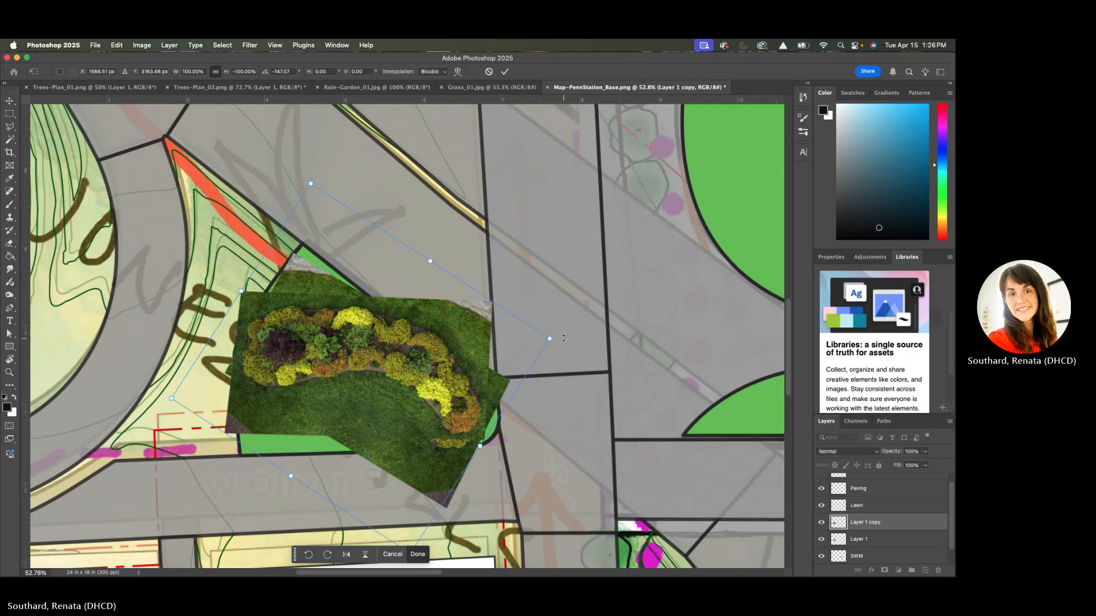
{"action": "left_click_drag", "start_coordinate": [563, 338], "coordinate": [396, 361]}
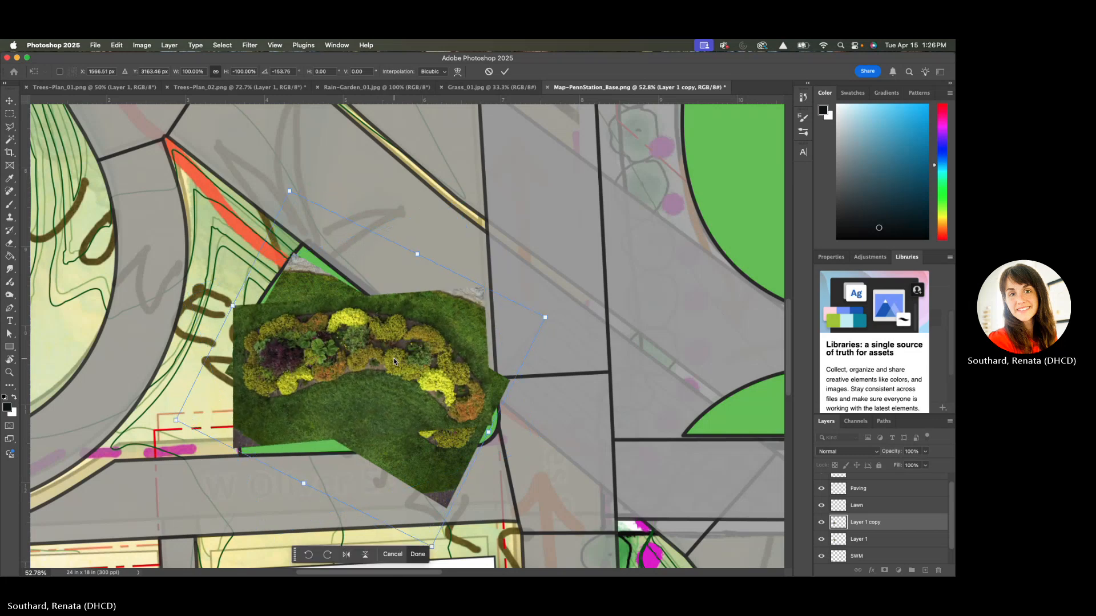
Flip the Layer 1 copy horizontally, rotate it to 152.24 degrees and position it over the wedge's southern part
{"action": "right_click", "coordinate": [394, 359]}
{"action": "left_click", "coordinate": [436, 557]}
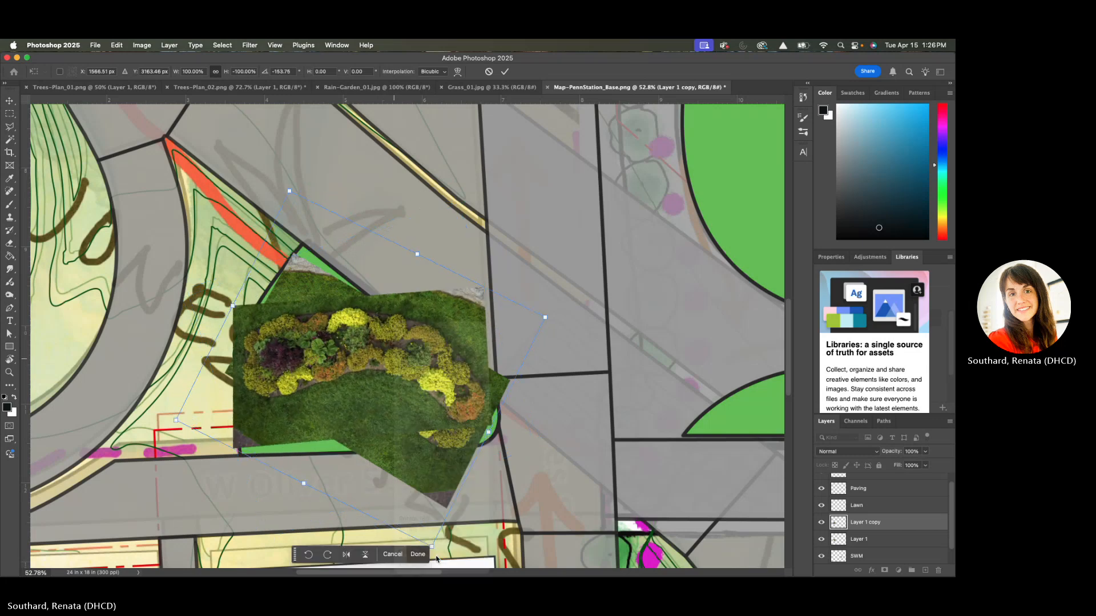
{"action": "right_click", "coordinate": [384, 370]}
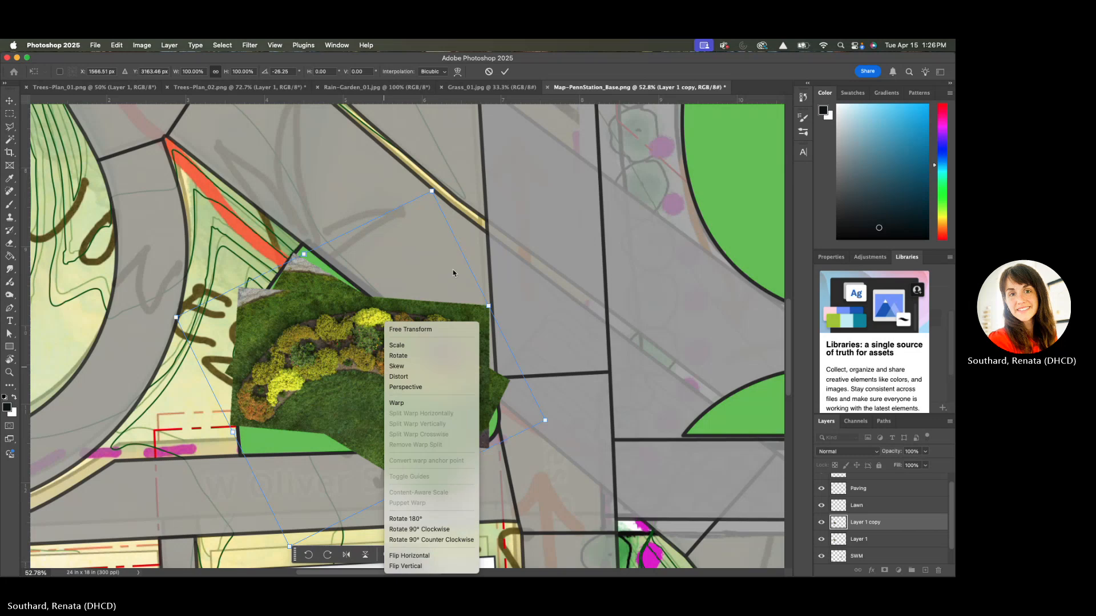
{"action": "left_click", "coordinate": [451, 191]}
{"action": "left_click_drag", "start_coordinate": [431, 186], "coordinate": [432, 186]}
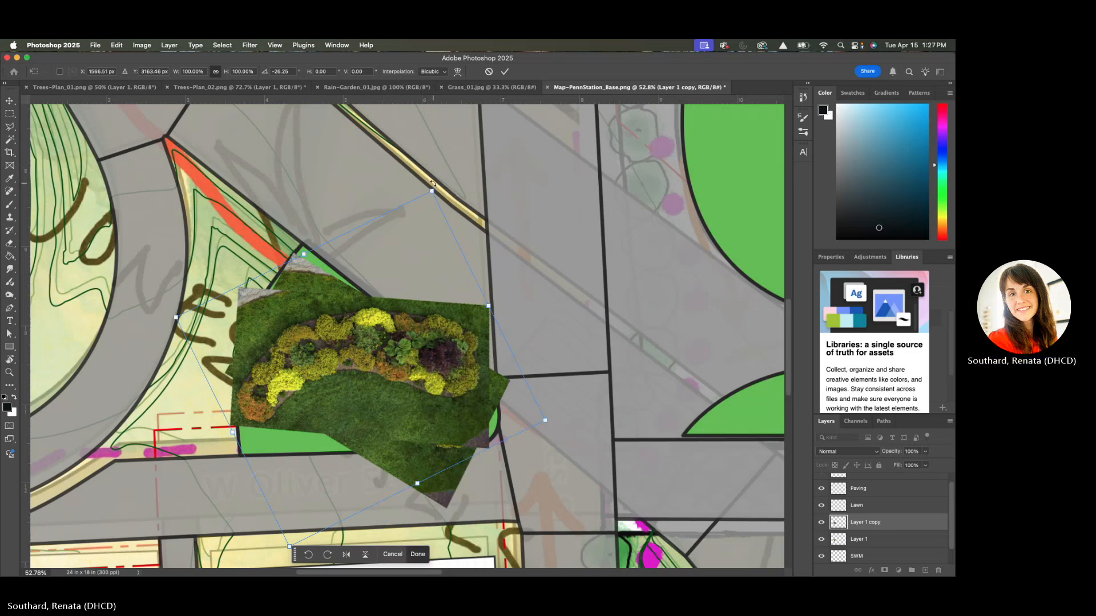
{"action": "left_click_drag", "start_coordinate": [432, 191], "coordinate": [353, 400]}
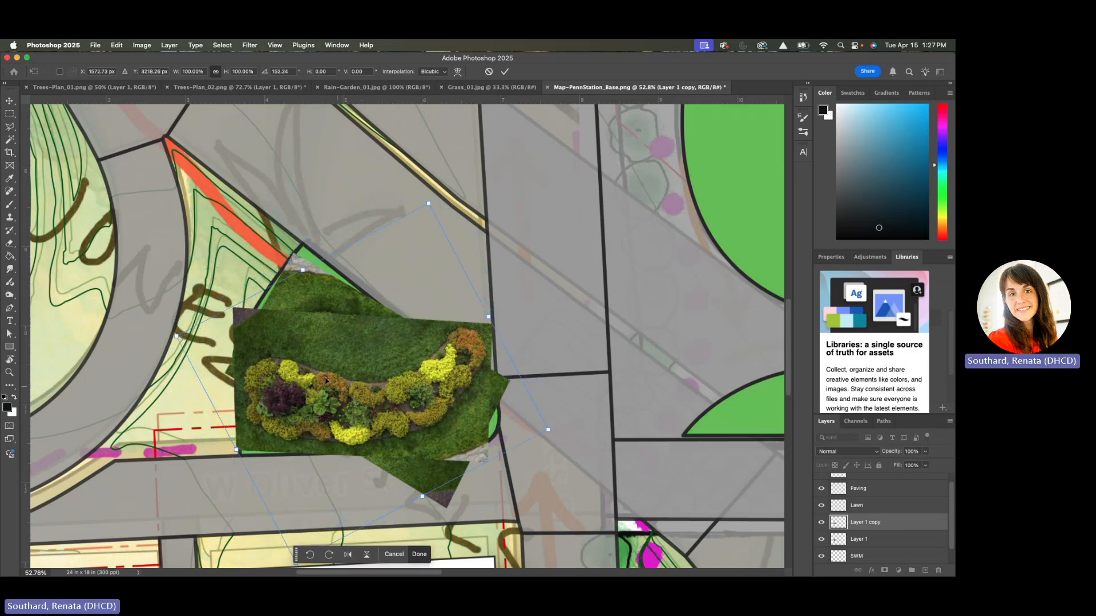
Erase the Layer 1 copy's surplus grass and right-hand planting with a 250-pixel eraser, blending it into the original rain garden image
{"action": "left_click", "coordinate": [9, 243]}
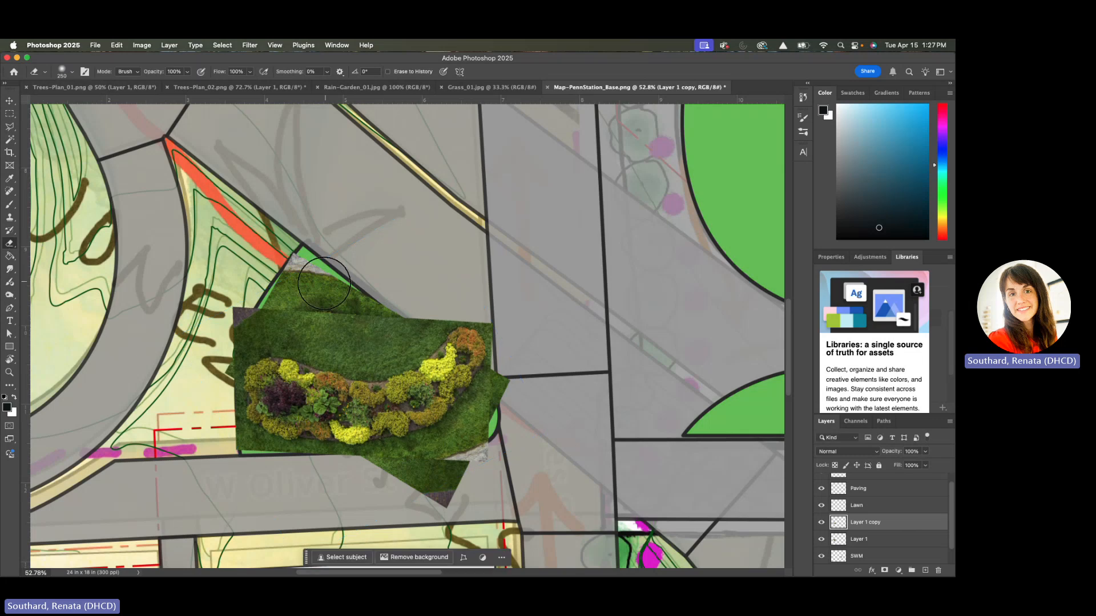
{"action": "mouse_move", "coordinate": [240, 308]}
{"action": "left_mouse_down"}
{"action": "mouse_move", "coordinate": [233, 320]}
{"action": "mouse_move", "coordinate": [258, 290]}
{"action": "mouse_move", "coordinate": [320, 329]}
{"action": "left_mouse_up"}
{"action": "mouse_move", "coordinate": [276, 261]}
{"action": "left_mouse_down"}
{"action": "mouse_move", "coordinate": [340, 323]}
{"action": "mouse_move", "coordinate": [382, 303]}
{"action": "mouse_move", "coordinate": [357, 327]}
{"action": "mouse_move", "coordinate": [299, 302]}
{"action": "mouse_move", "coordinate": [265, 309]}
{"action": "mouse_move", "coordinate": [374, 326]}
{"action": "mouse_move", "coordinate": [436, 302]}
{"action": "mouse_move", "coordinate": [503, 304]}
{"action": "mouse_move", "coordinate": [441, 321]}
{"action": "mouse_move", "coordinate": [434, 350]}
{"action": "mouse_move", "coordinate": [463, 335]}
{"action": "mouse_move", "coordinate": [493, 351]}
{"action": "mouse_move", "coordinate": [497, 373]}
{"action": "mouse_move", "coordinate": [477, 378]}
{"action": "mouse_move", "coordinate": [479, 350]}
{"action": "mouse_move", "coordinate": [504, 375]}
{"action": "mouse_move", "coordinate": [497, 404]}
{"action": "mouse_move", "coordinate": [473, 354]}
{"action": "mouse_move", "coordinate": [507, 414]}
{"action": "mouse_move", "coordinate": [488, 478]}
{"action": "mouse_move", "coordinate": [482, 452]}
{"action": "mouse_move", "coordinate": [460, 476]}
{"action": "mouse_move", "coordinate": [407, 490]}
{"action": "mouse_move", "coordinate": [457, 460]}
{"action": "mouse_move", "coordinate": [483, 403]}
{"action": "mouse_move", "coordinate": [428, 388]}
{"action": "mouse_move", "coordinate": [466, 381]}
{"action": "mouse_move", "coordinate": [409, 362]}
{"action": "mouse_move", "coordinate": [429, 357]}
{"action": "mouse_move", "coordinate": [378, 356]}
{"action": "mouse_move", "coordinate": [409, 375]}
{"action": "mouse_move", "coordinate": [438, 344]}
{"action": "mouse_move", "coordinate": [369, 356]}
{"action": "mouse_move", "coordinate": [386, 358]}
{"action": "mouse_move", "coordinate": [403, 345]}
{"action": "mouse_move", "coordinate": [347, 343]}
{"action": "mouse_move", "coordinate": [370, 349]}
{"action": "mouse_move", "coordinate": [355, 348]}
{"action": "mouse_move", "coordinate": [368, 360]}
{"action": "mouse_move", "coordinate": [298, 330]}
{"action": "mouse_move", "coordinate": [282, 343]}
{"action": "mouse_move", "coordinate": [281, 384]}
{"action": "mouse_move", "coordinate": [264, 358]}
{"action": "mouse_move", "coordinate": [294, 342]}
{"action": "mouse_move", "coordinate": [258, 362]}
{"action": "left_mouse_up"}
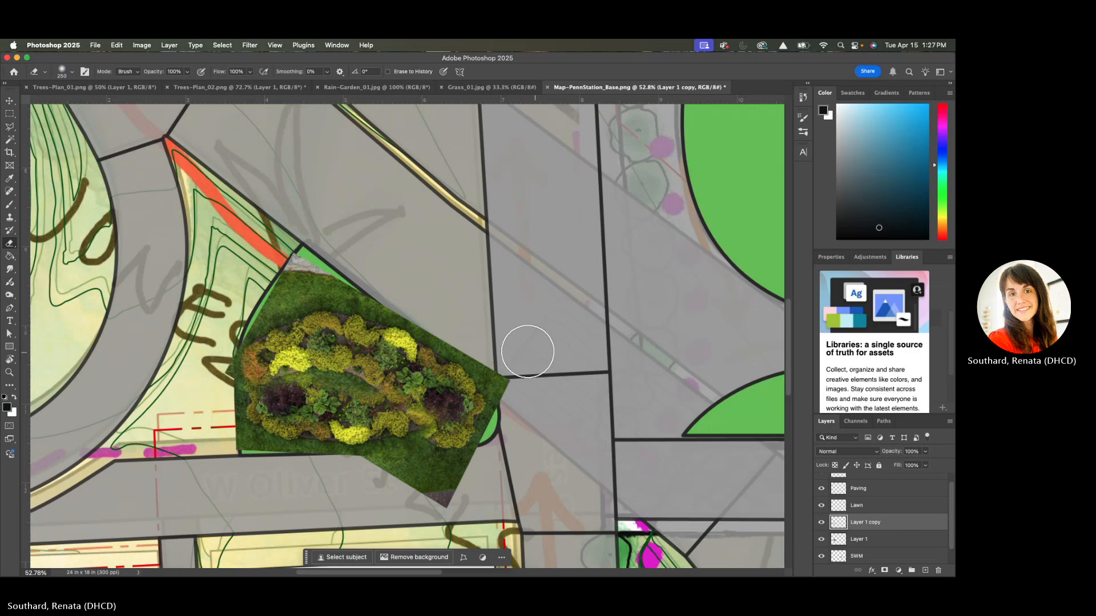
{"action": "mouse_move", "coordinate": [456, 396]}
{"action": "left_mouse_down"}
{"action": "mouse_move", "coordinate": [443, 394]}
{"action": "mouse_move", "coordinate": [450, 423]}
{"action": "left_mouse_up"}
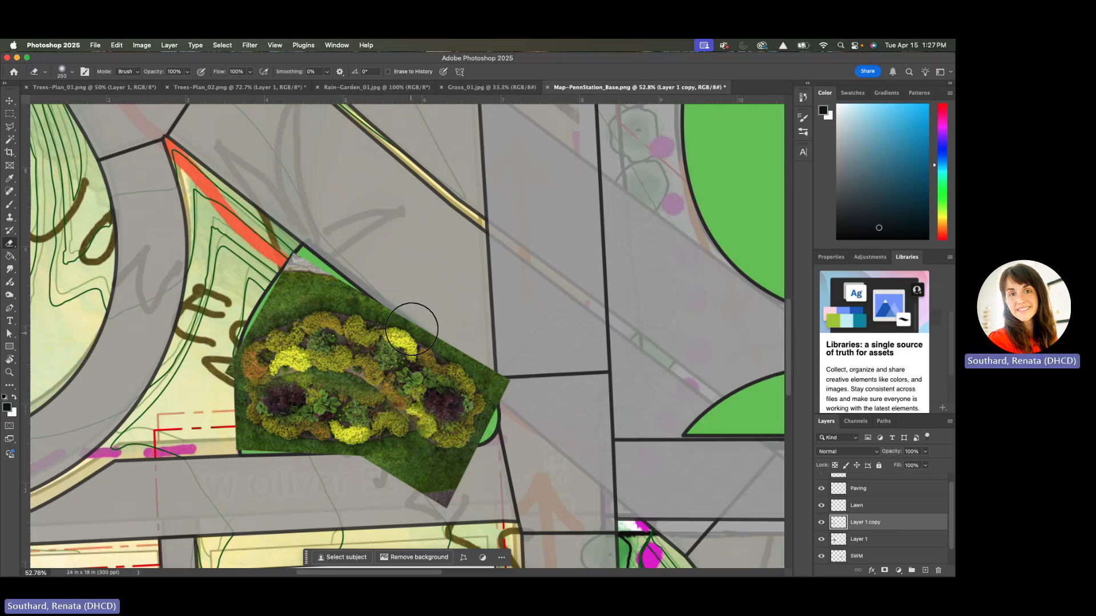
Load the saved SWM selection on Layer 1 and delete the parts of the rain garden image overhanging the wedge
{"action": "left_click", "coordinate": [897, 542]}
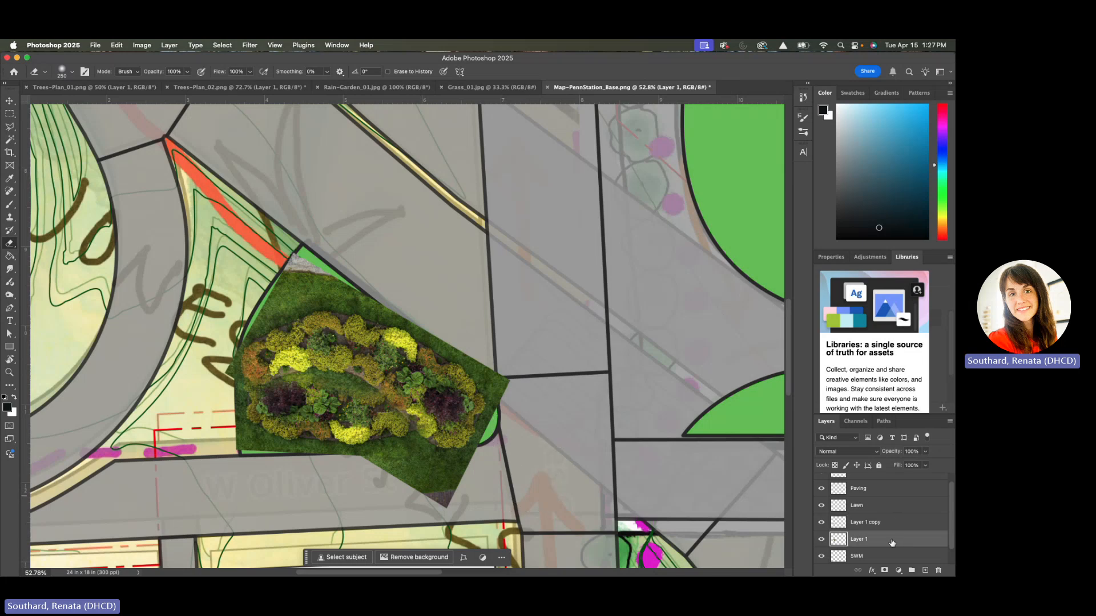
{"action": "scroll", "coordinate": [892, 542], "scroll_direction": "down", "scroll_amount": 1}
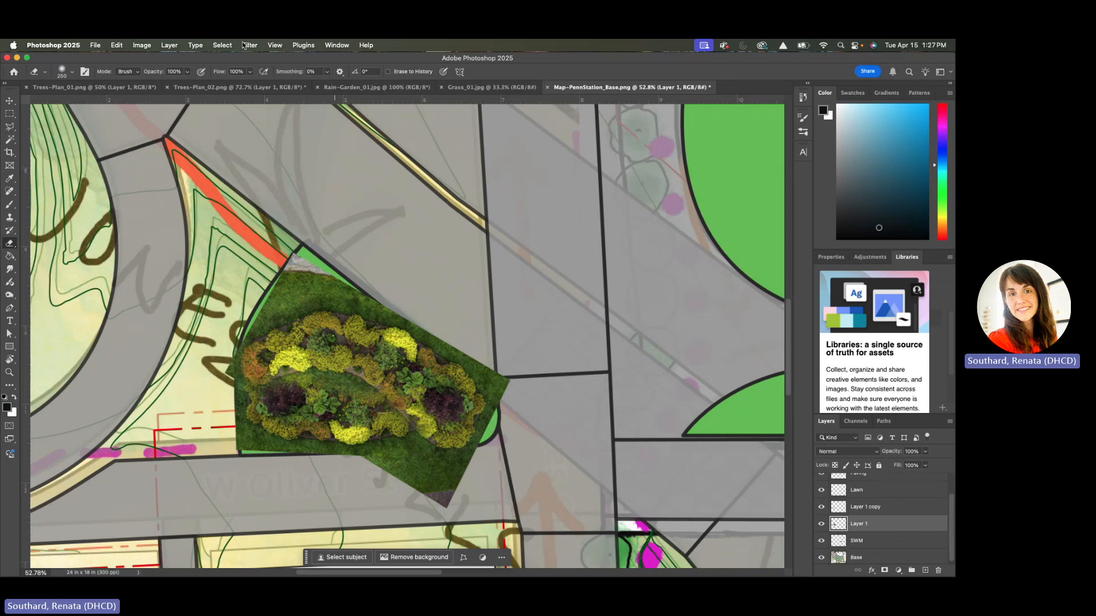
{"action": "left_click", "coordinate": [223, 45]}
{"action": "left_click", "coordinate": [238, 261]}
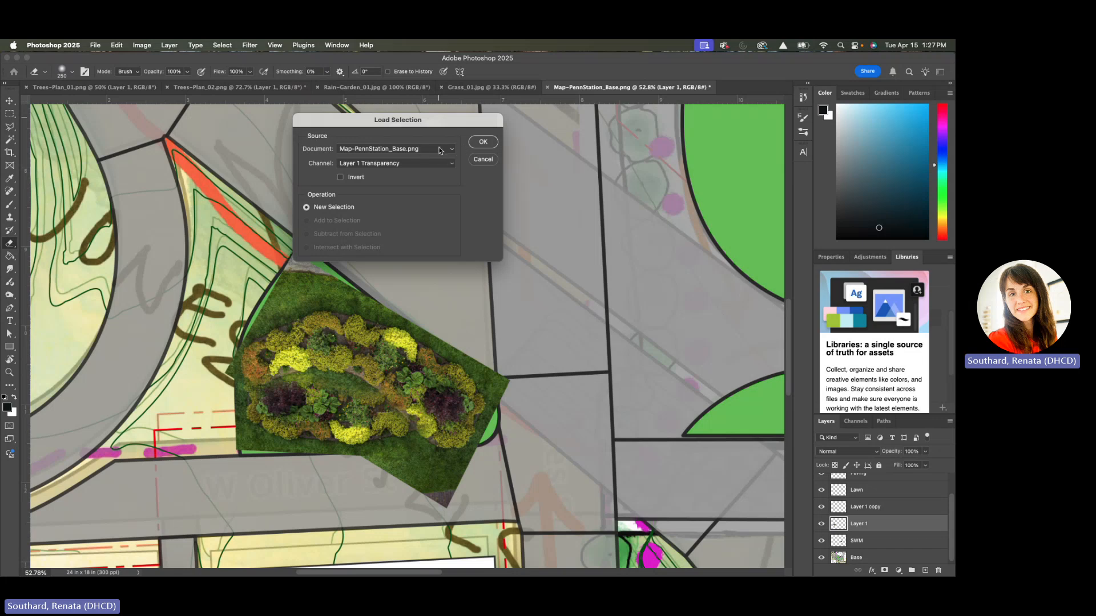
{"action": "left_click", "coordinate": [451, 166]}
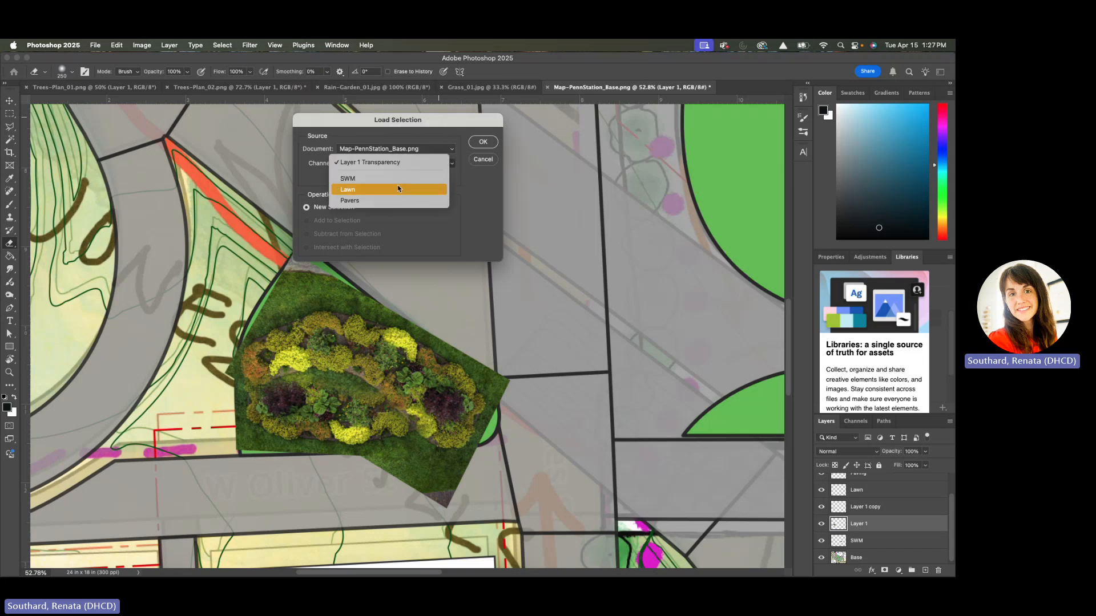
{"action": "left_click", "coordinate": [353, 200]}
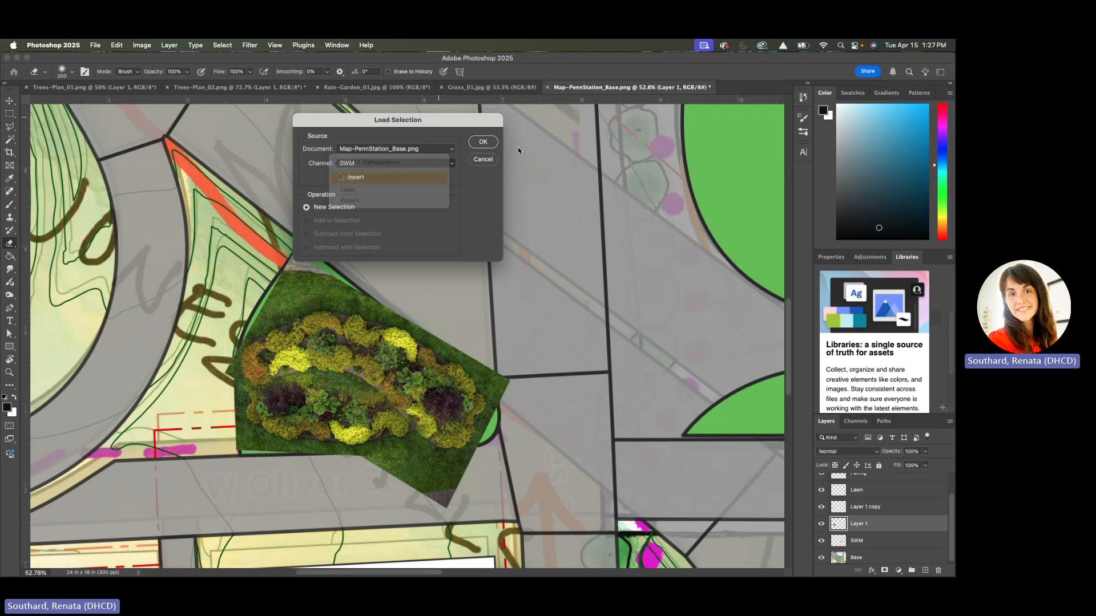
{"action": "left_click", "coordinate": [482, 142]}
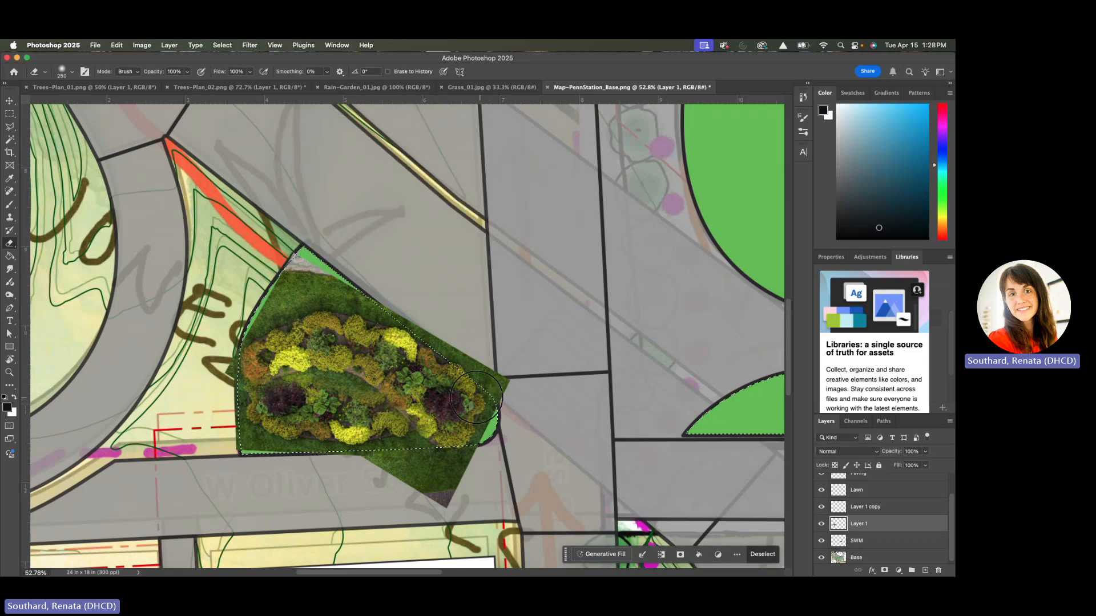
{"action": "key", "text": "Delete"}
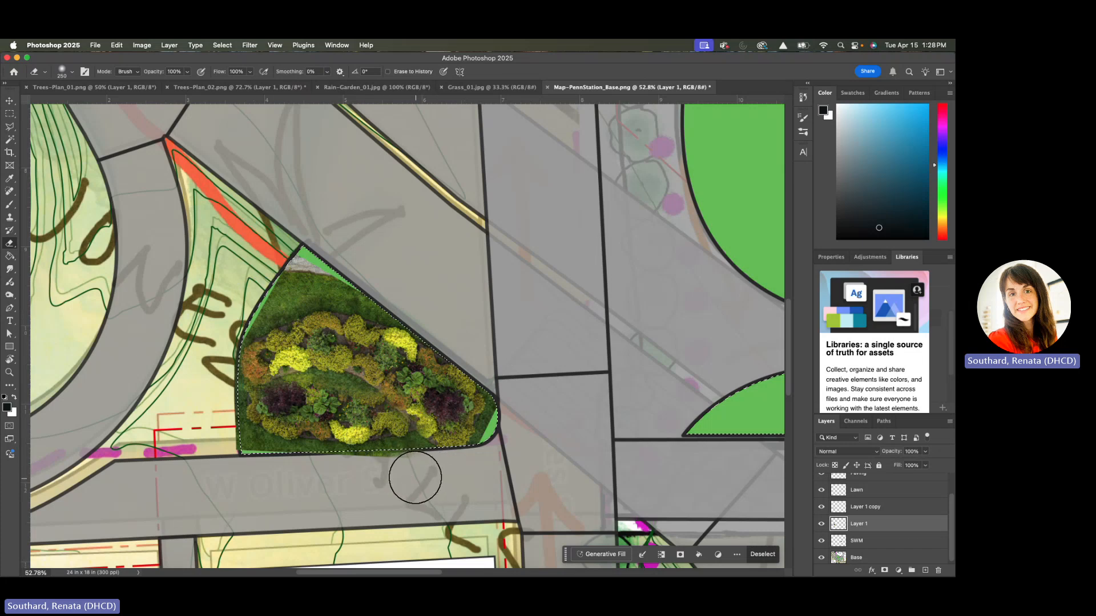
Erase the Layer 1 copy's overhang south of the wedge and merge the copy with Layer 1
{"action": "left_click", "coordinate": [866, 507]}
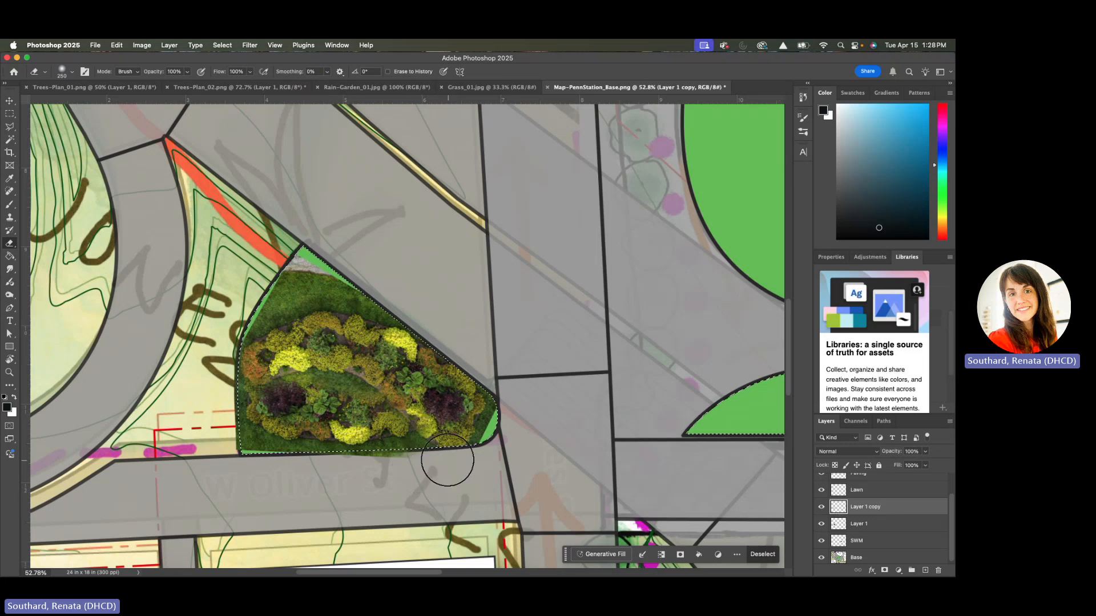
{"action": "mouse_move", "coordinate": [453, 460]}
{"action": "left_mouse_down"}
{"action": "mouse_move", "coordinate": [268, 336]}
{"action": "mouse_move", "coordinate": [301, 307]}
{"action": "mouse_move", "coordinate": [393, 482]}
{"action": "left_mouse_up"}
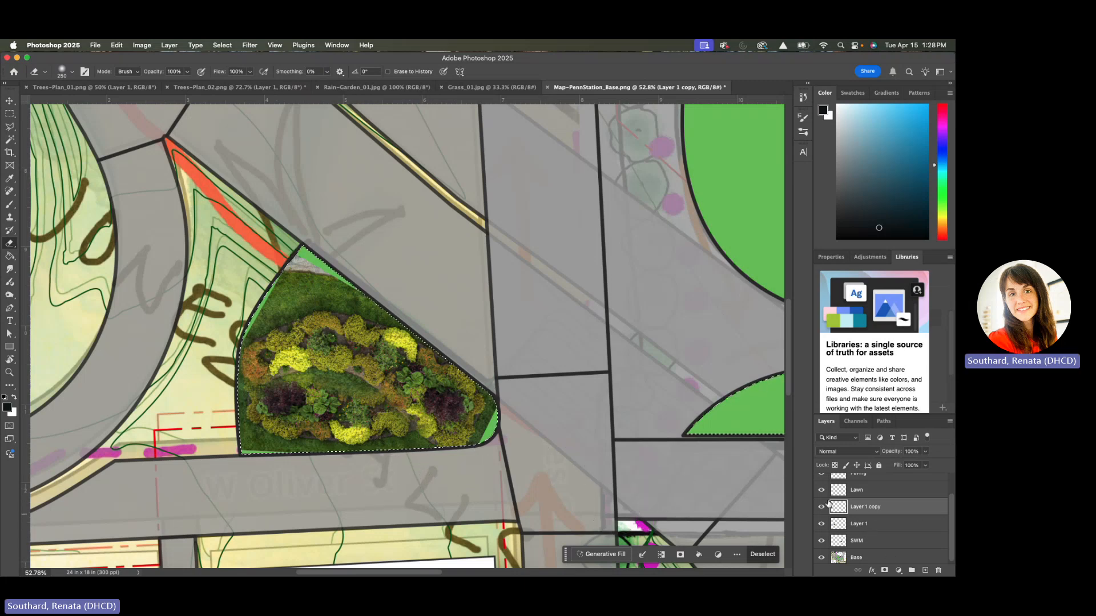
{"action": "left_click", "coordinate": [875, 525], "text": "shift"}
{"action": "right_click", "coordinate": [876, 526]}
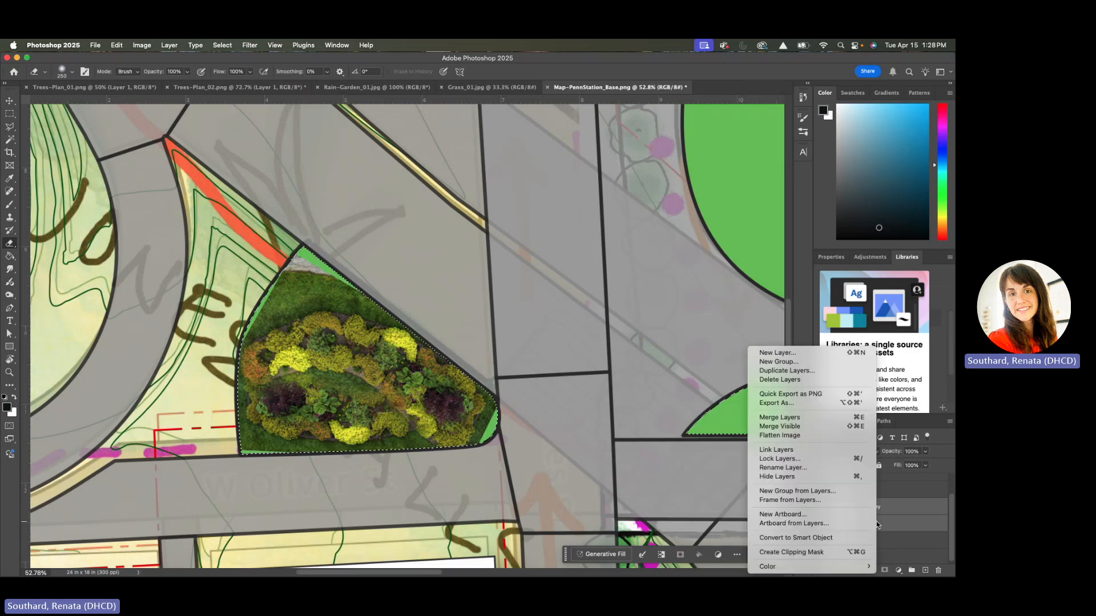
{"action": "left_click", "coordinate": [787, 418]}
Invert the selection, clone-stamp grass over the uncovered gaps at the wedge's tip, corners and southern edge, and deselect
{"action": "left_click", "coordinate": [10, 219]}
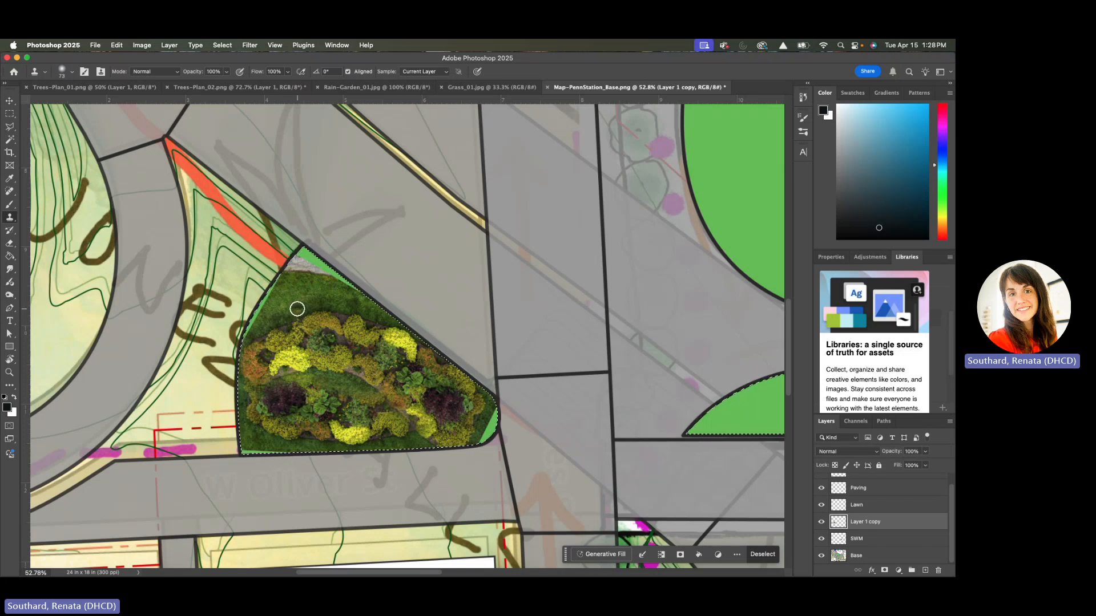
{"action": "left_click", "coordinate": [222, 45]}
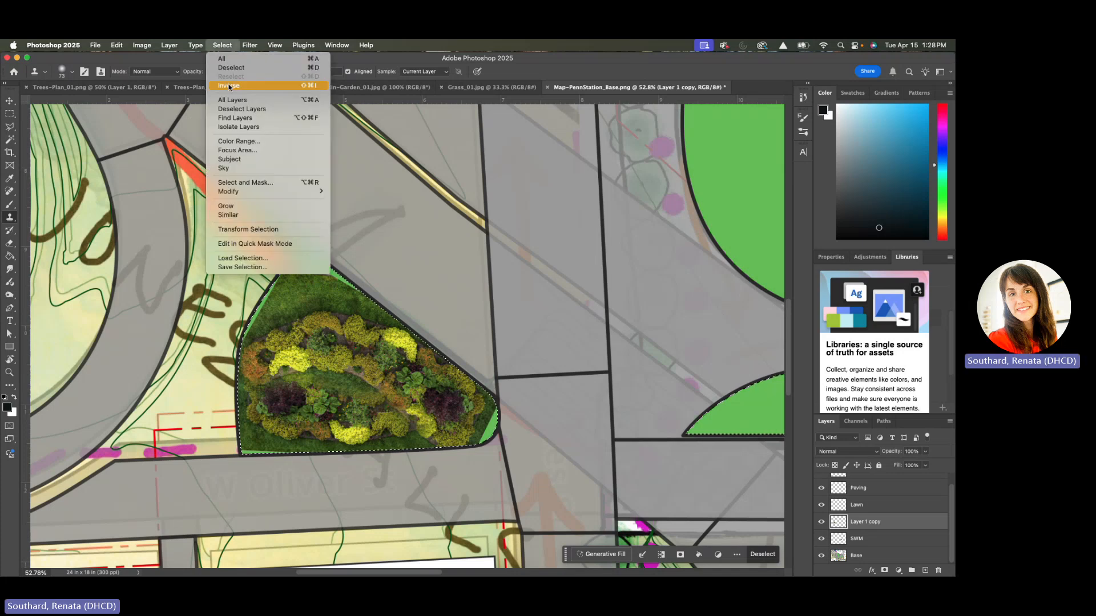
{"action": "left_click", "coordinate": [229, 87]}
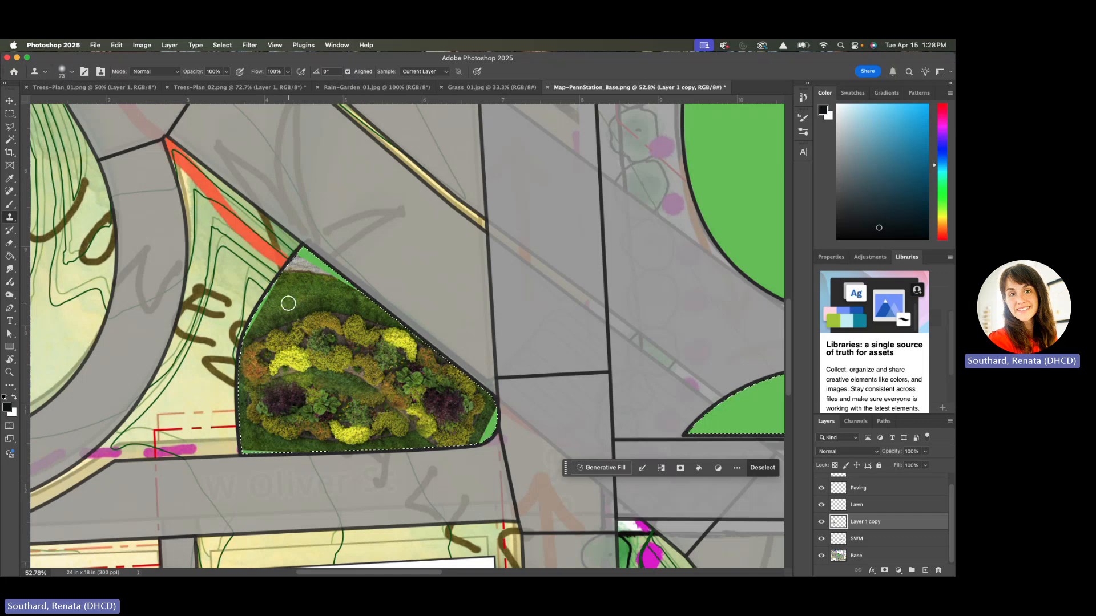
{"action": "left_click", "coordinate": [275, 299], "text": "alt"}
{"action": "left_click_drag", "start_coordinate": [265, 291], "coordinate": [259, 299]}
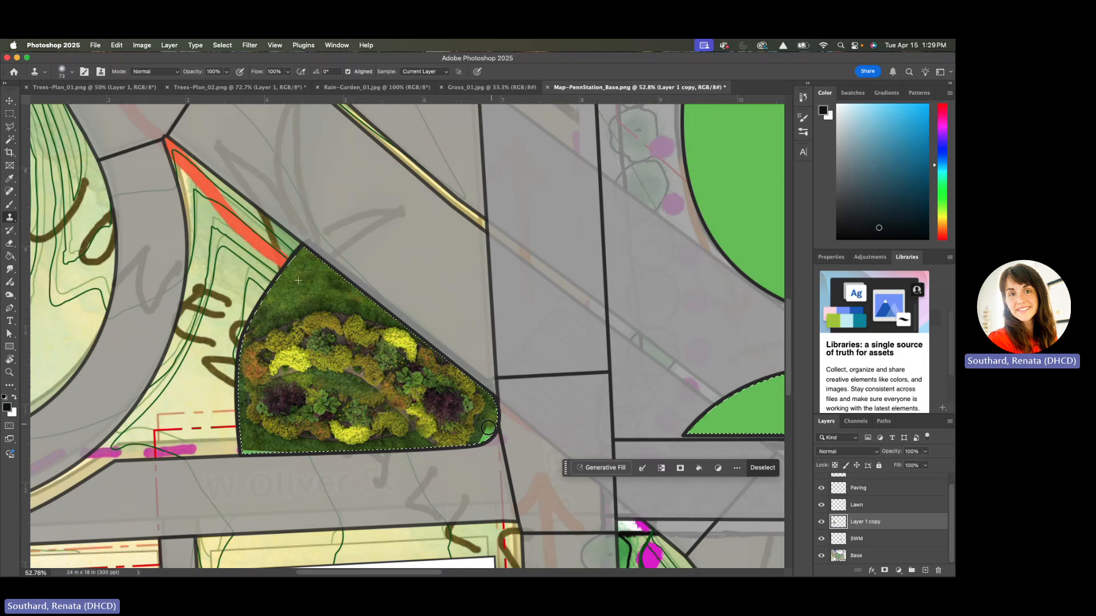
{"action": "left_click_drag", "start_coordinate": [481, 438], "coordinate": [494, 426]}
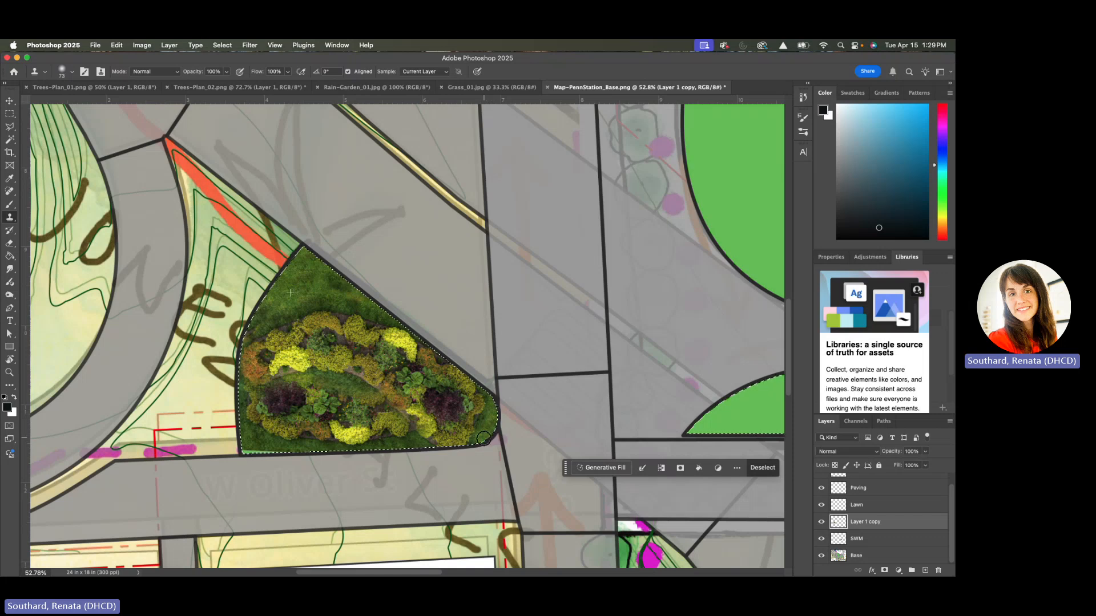
{"action": "left_click", "coordinate": [246, 442], "text": "alt"}
{"action": "left_click_drag", "start_coordinate": [249, 459], "coordinate": [278, 457]}
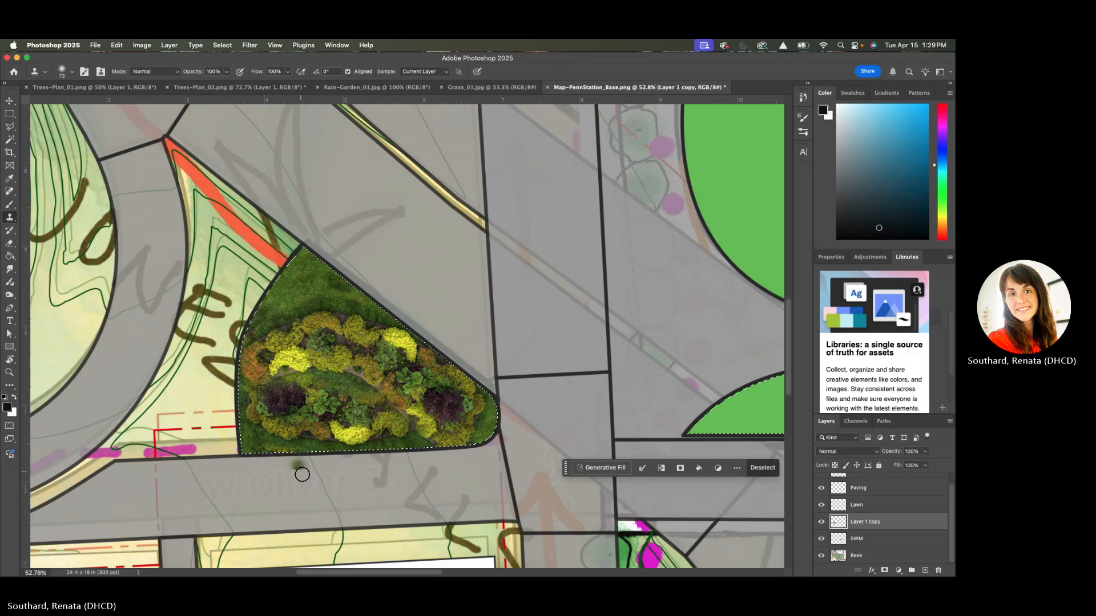
{"action": "key", "text": "super+d"}
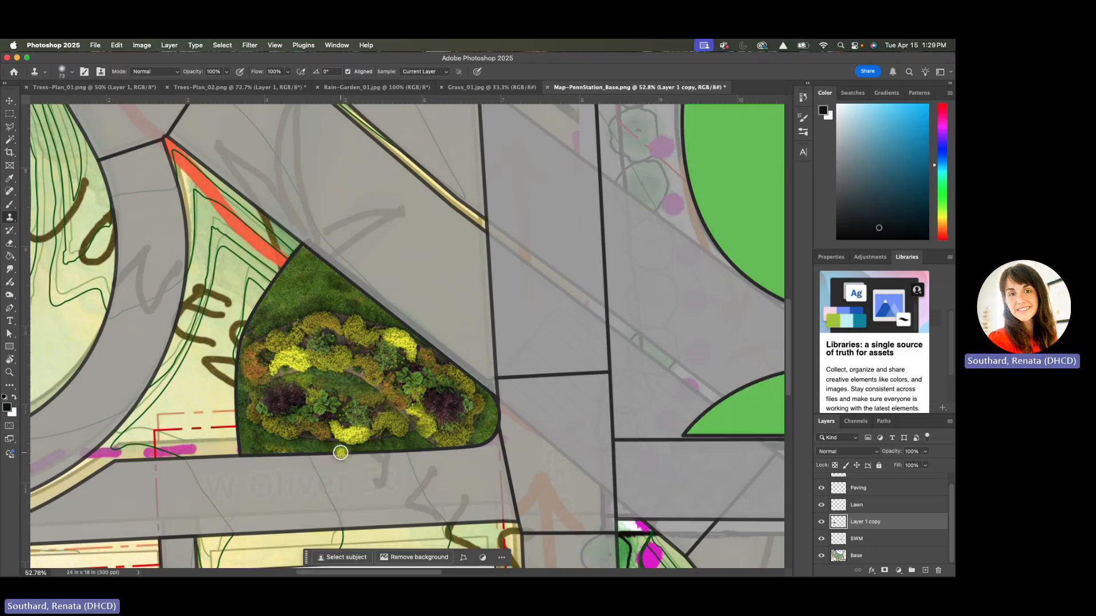
Look over the plaza and its surroundings to check the filled wedge against the remaining green areas
{"action": "scroll", "coordinate": [341, 452], "scroll_direction": "down", "scroll_amount": 5}
{"action": "scroll", "coordinate": [340, 453], "scroll_direction": "right", "scroll_amount": 5}
{"action": "scroll", "coordinate": [336, 455], "scroll_direction": "down", "scroll_amount": 2}
{"action": "scroll", "coordinate": [336, 456], "scroll_direction": "right", "scroll_amount": 3}
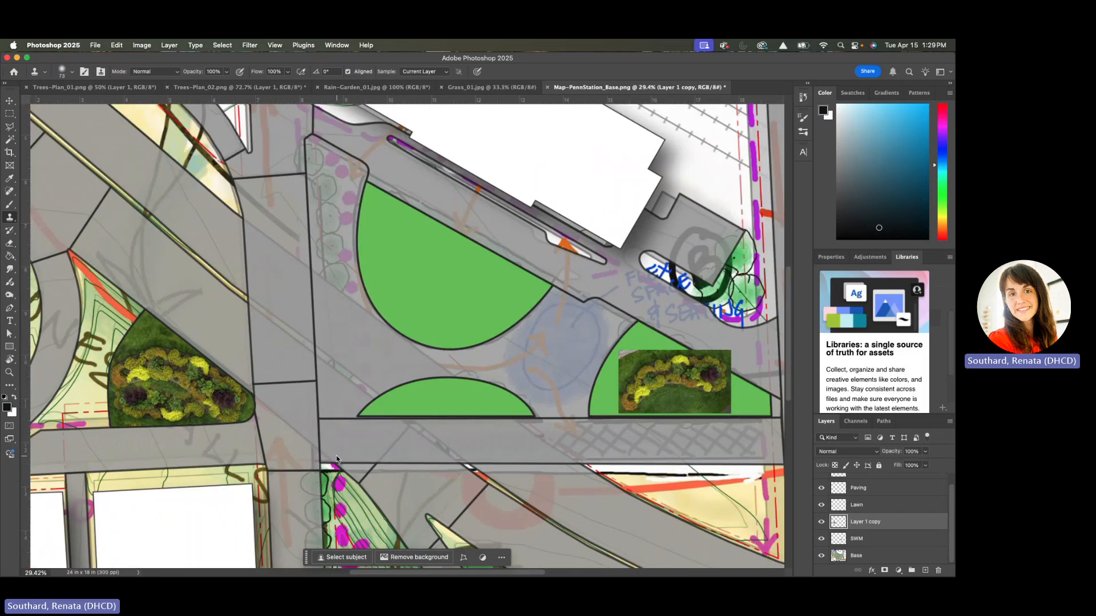
{"action": "scroll", "coordinate": [336, 456], "scroll_direction": "down", "scroll_amount": 3}
{"action": "scroll", "coordinate": [337, 456], "scroll_direction": "left", "scroll_amount": 2}
{"action": "scroll", "coordinate": [337, 455], "scroll_direction": "down", "scroll_amount": 1}
{"action": "scroll", "coordinate": [337, 455], "scroll_direction": "left", "scroll_amount": 2}
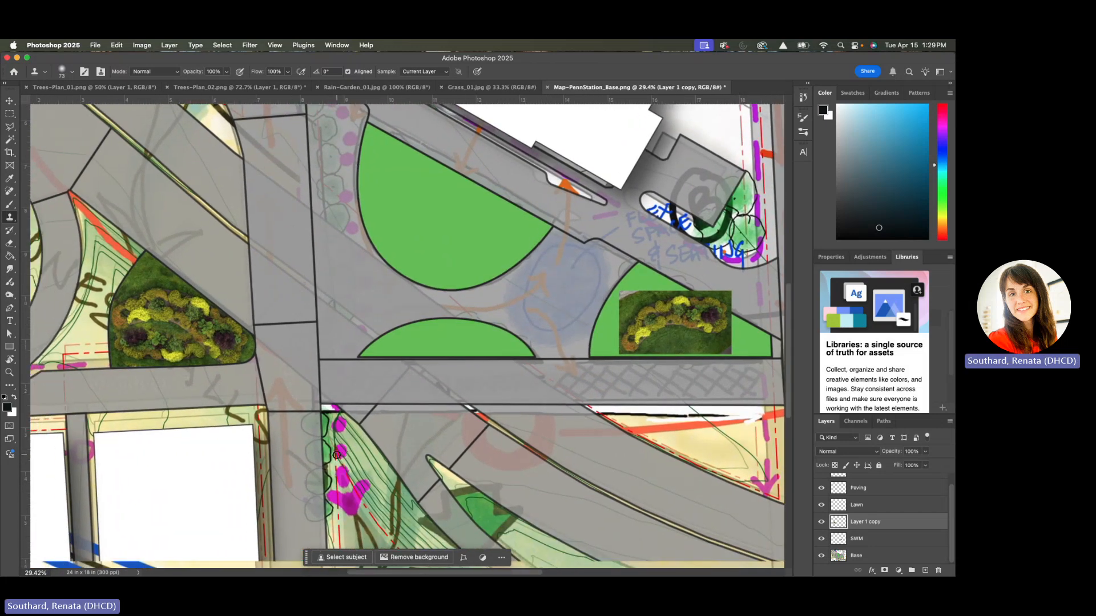
{"action": "scroll", "coordinate": [337, 455], "scroll_direction": "down", "scroll_amount": 3}
{"action": "scroll", "coordinate": [336, 455], "scroll_direction": "left", "scroll_amount": 1}
{"action": "scroll", "coordinate": [336, 456], "scroll_direction": "down", "scroll_amount": 3}
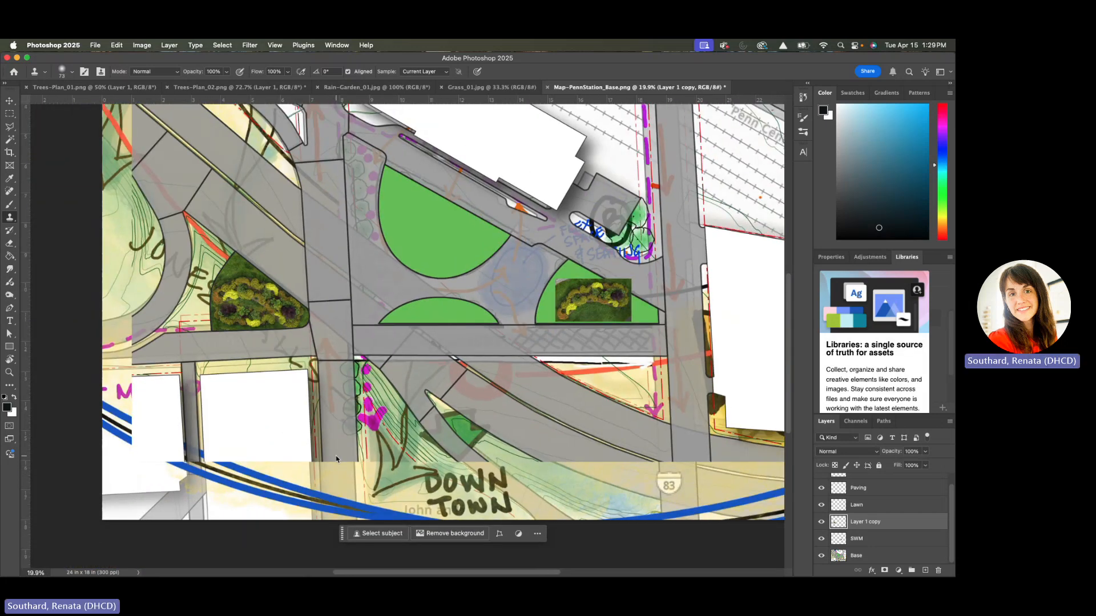
{"action": "scroll", "coordinate": [336, 456], "scroll_direction": "up", "scroll_amount": 2}
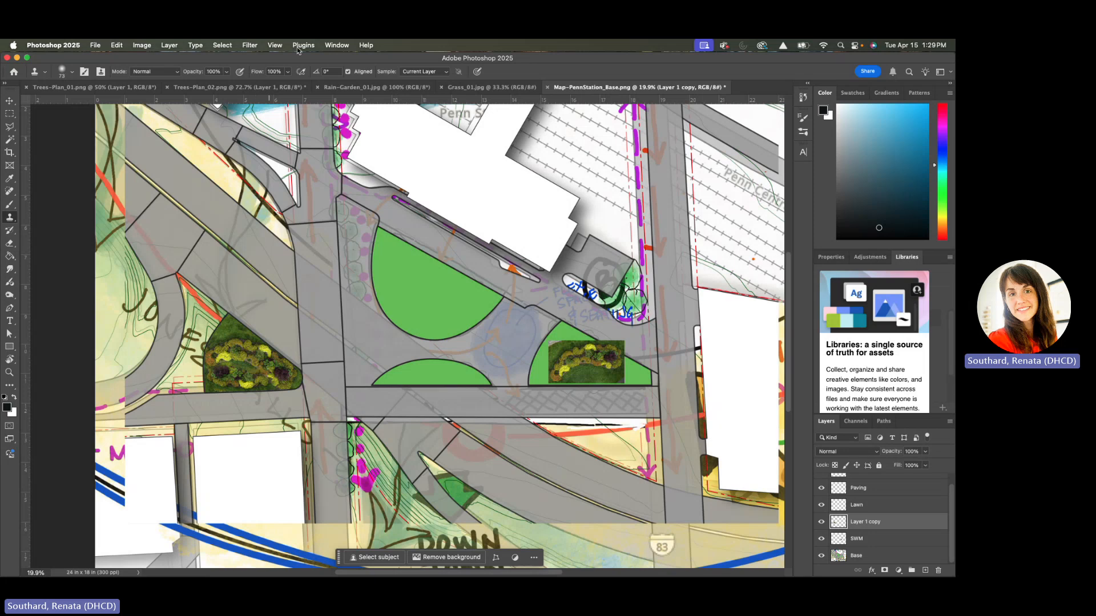
Select a large rectangular area of grass in Grass_01.jpg and copy it
{"action": "left_click", "coordinate": [491, 87]}
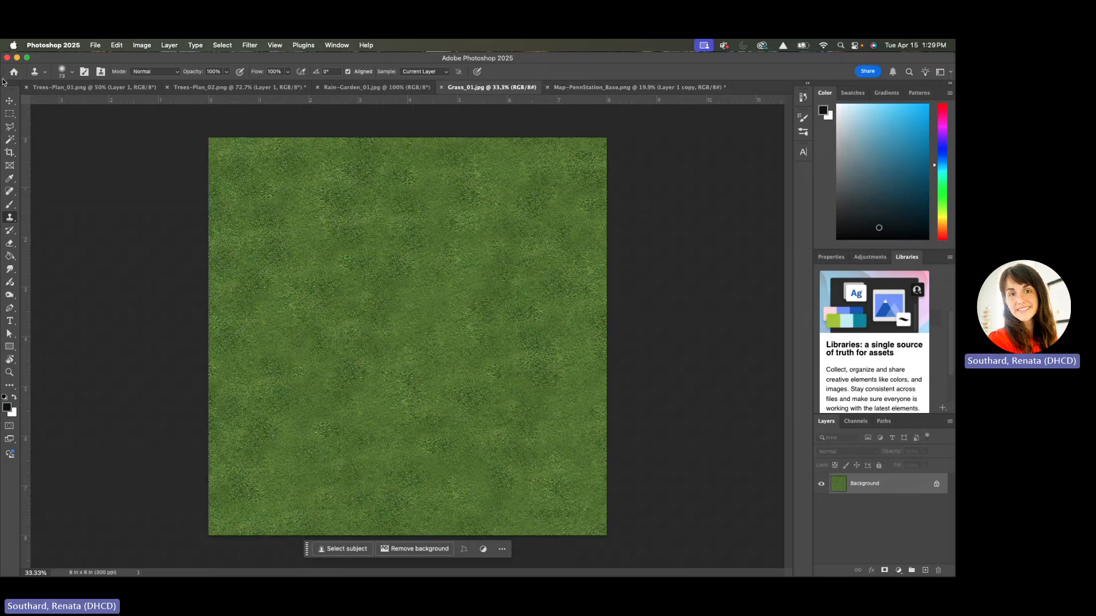
{"action": "left_click", "coordinate": [10, 115]}
{"action": "left_click_drag", "start_coordinate": [268, 208], "coordinate": [567, 486]}
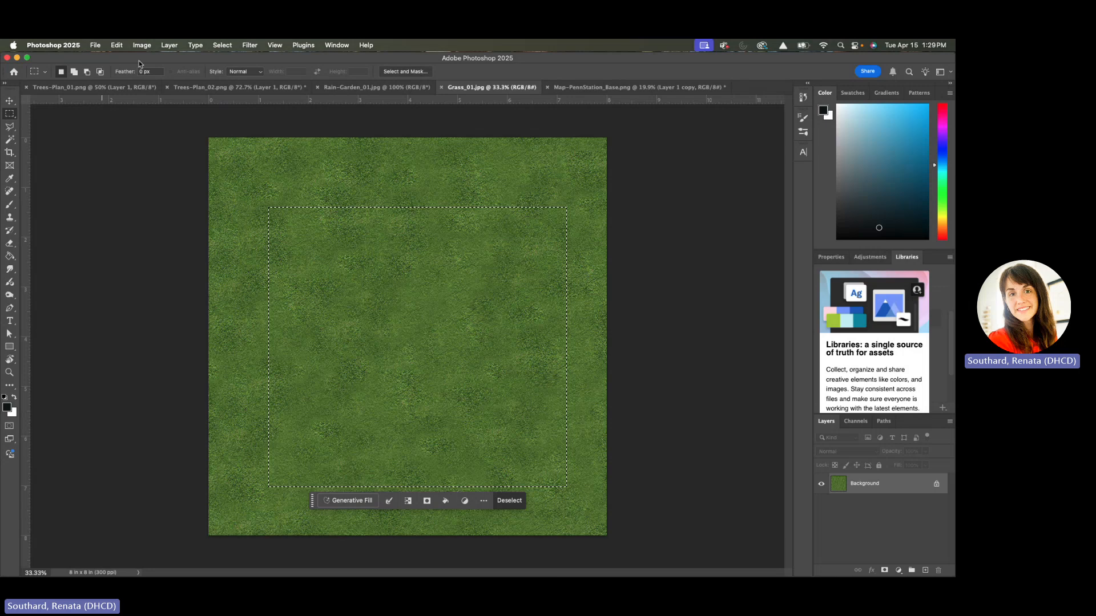
{"action": "left_click", "coordinate": [116, 45]}
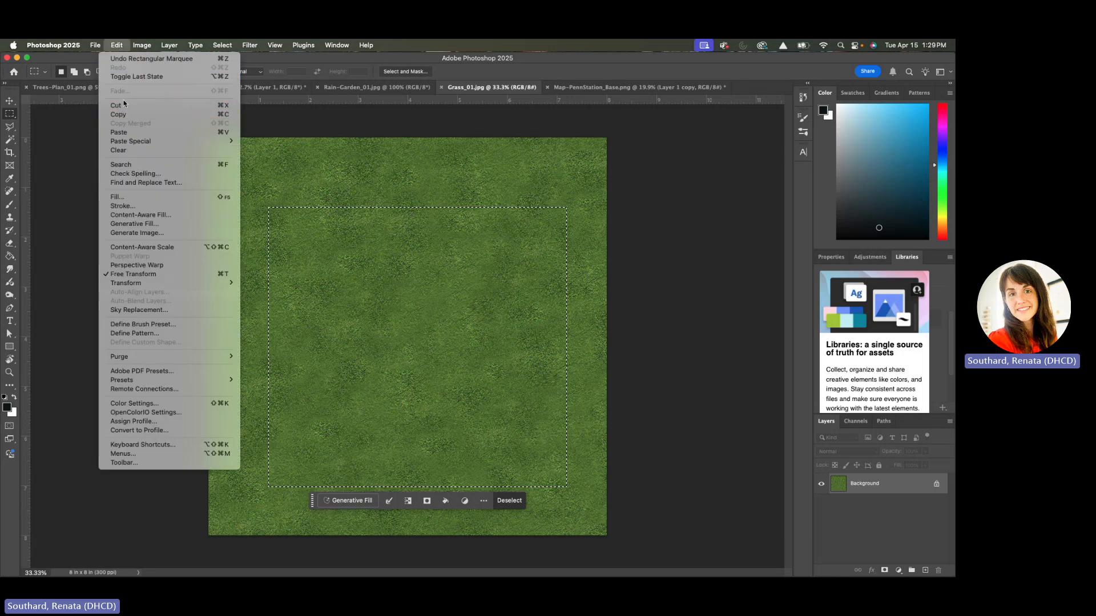
{"action": "left_click", "coordinate": [131, 114]}
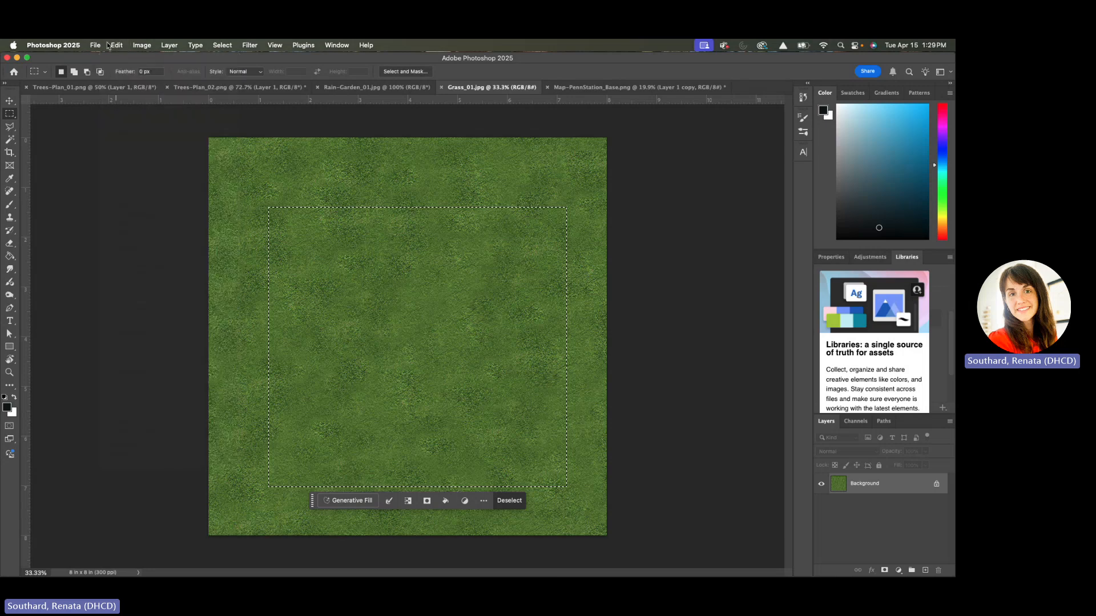
Paste the grass into Map-PennStation_Base.png and move it to cover the large half-round lawn beside the station building
{"action": "left_click", "coordinate": [591, 87]}
{"action": "key", "text": "cmd+v"}
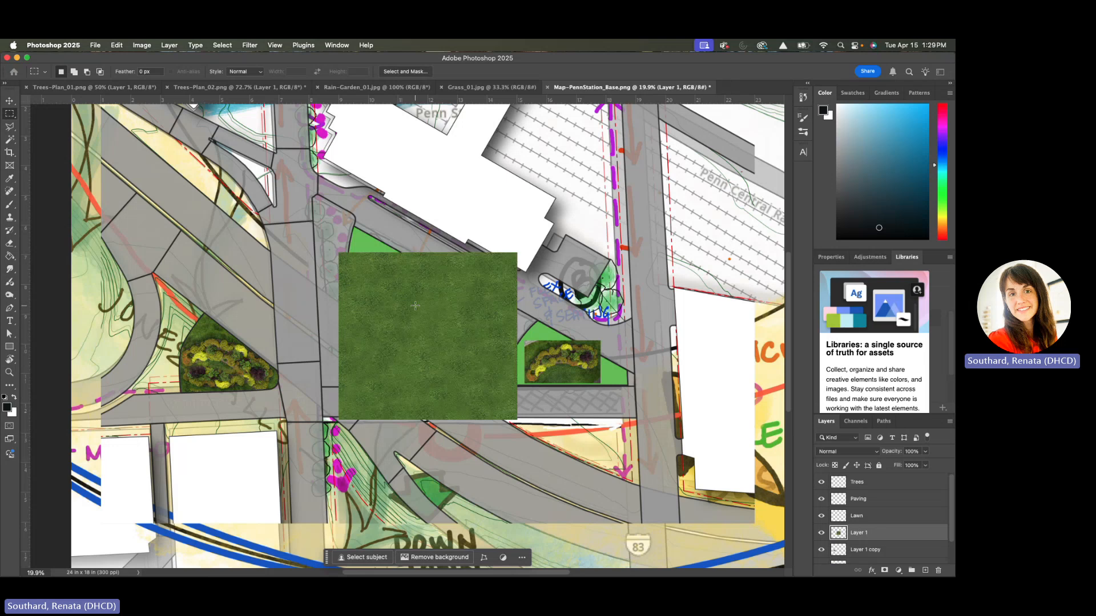
{"action": "left_click", "coordinate": [9, 100]}
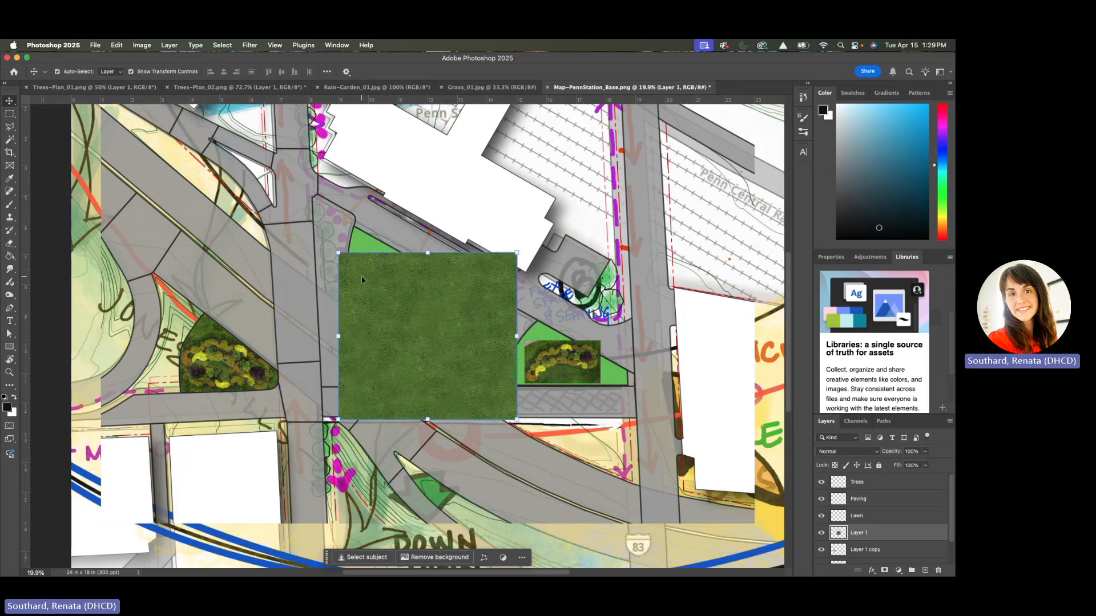
{"action": "left_click_drag", "start_coordinate": [394, 305], "coordinate": [373, 252]}
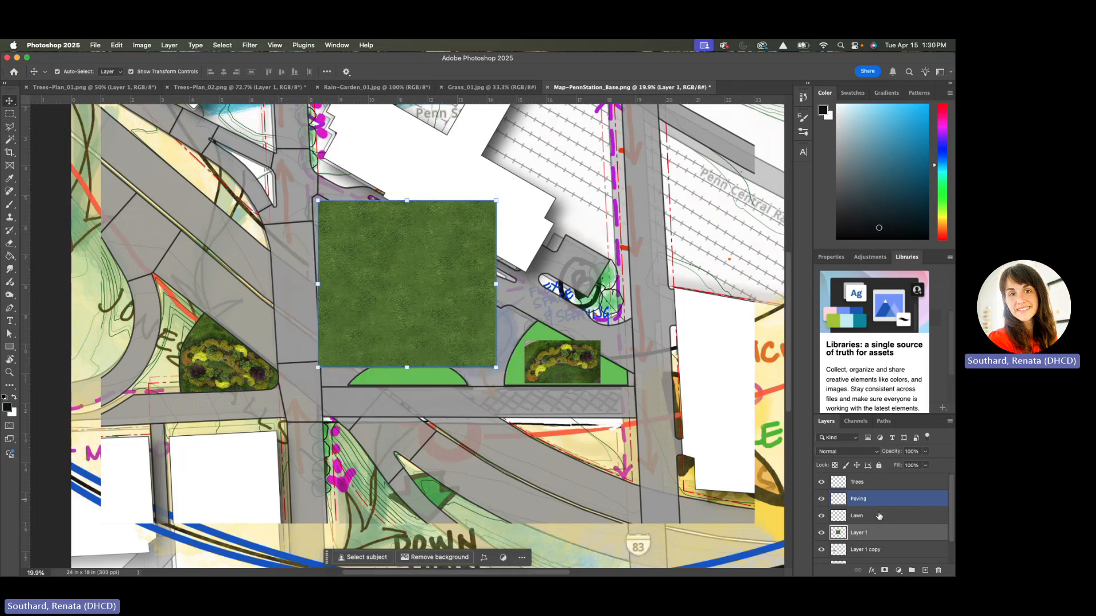
{"action": "scroll", "coordinate": [883, 553], "scroll_direction": "down", "scroll_amount": 2}
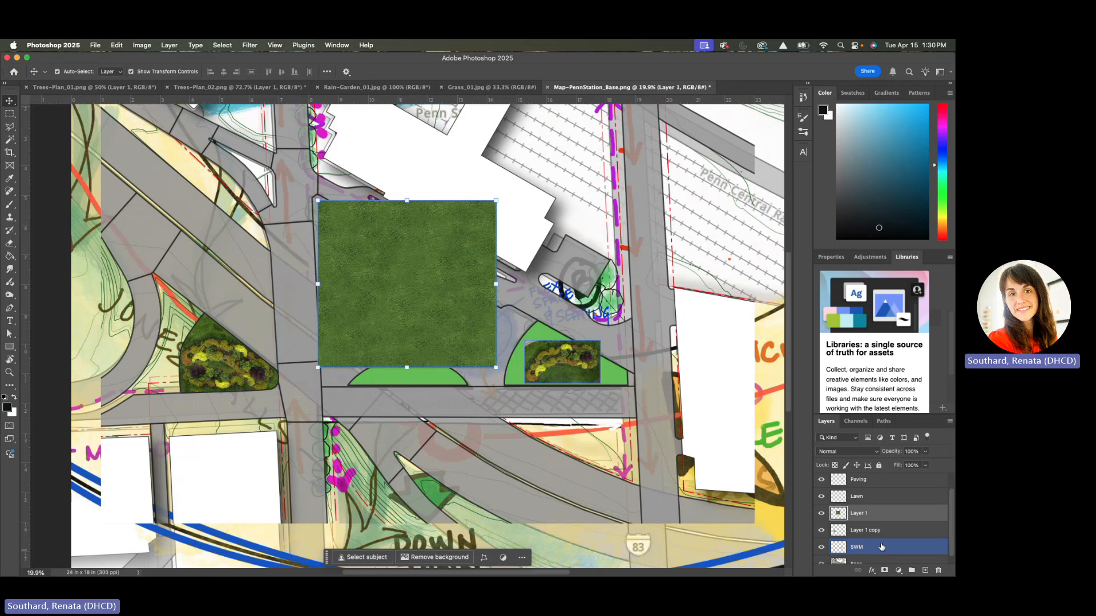
{"action": "left_click", "coordinate": [867, 498]}
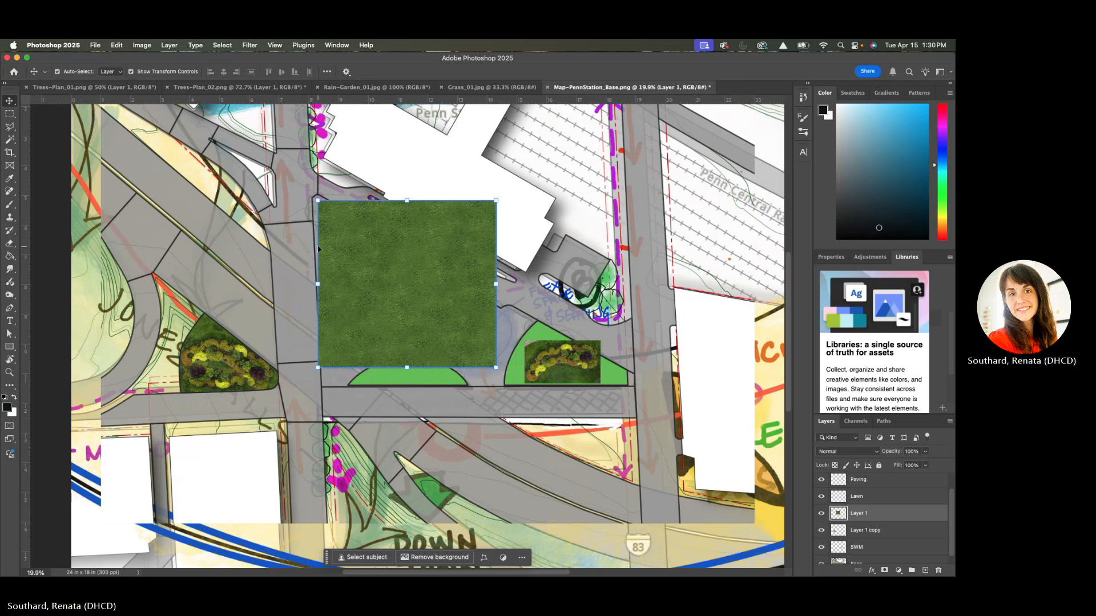
{"action": "left_click", "coordinate": [504, 297]}
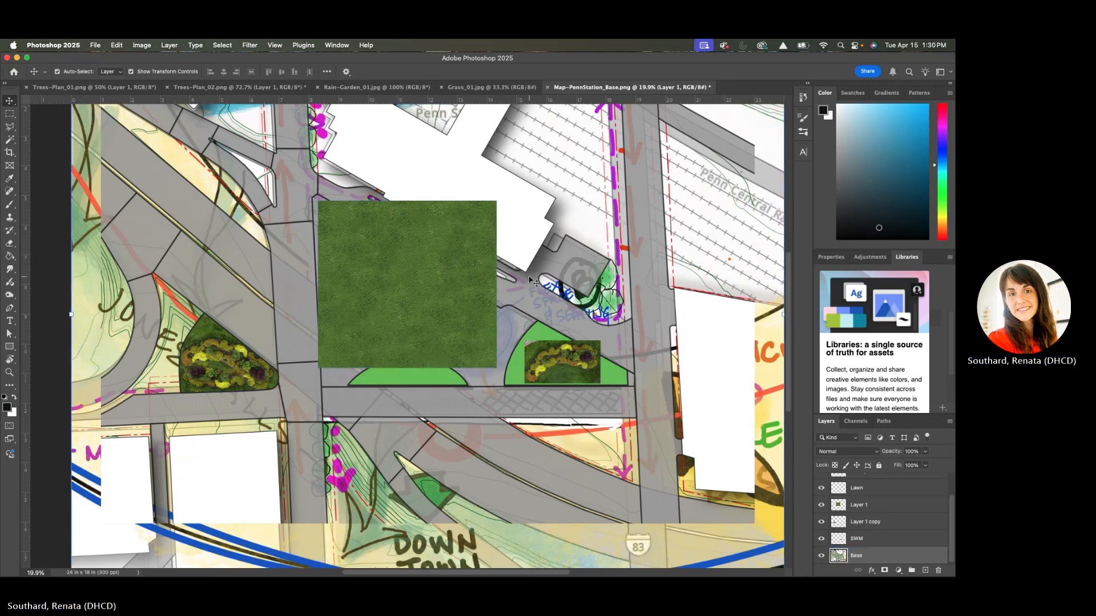
Load the saved Lawn selection and delete the parts of the Layer 1 grass image outside it
{"action": "left_click", "coordinate": [222, 45]}
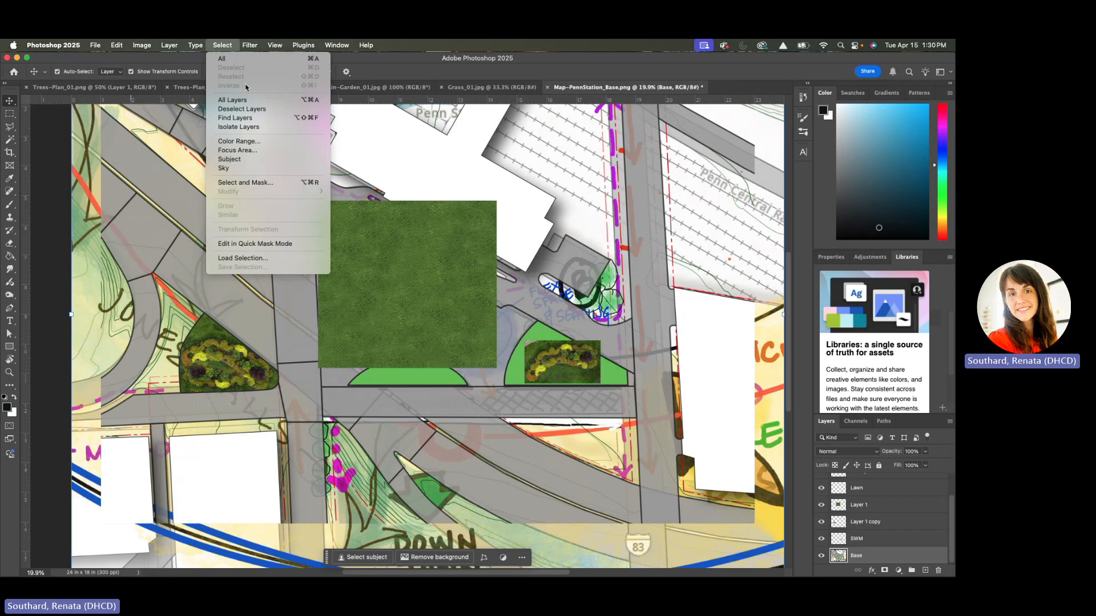
{"action": "left_click", "coordinate": [256, 257]}
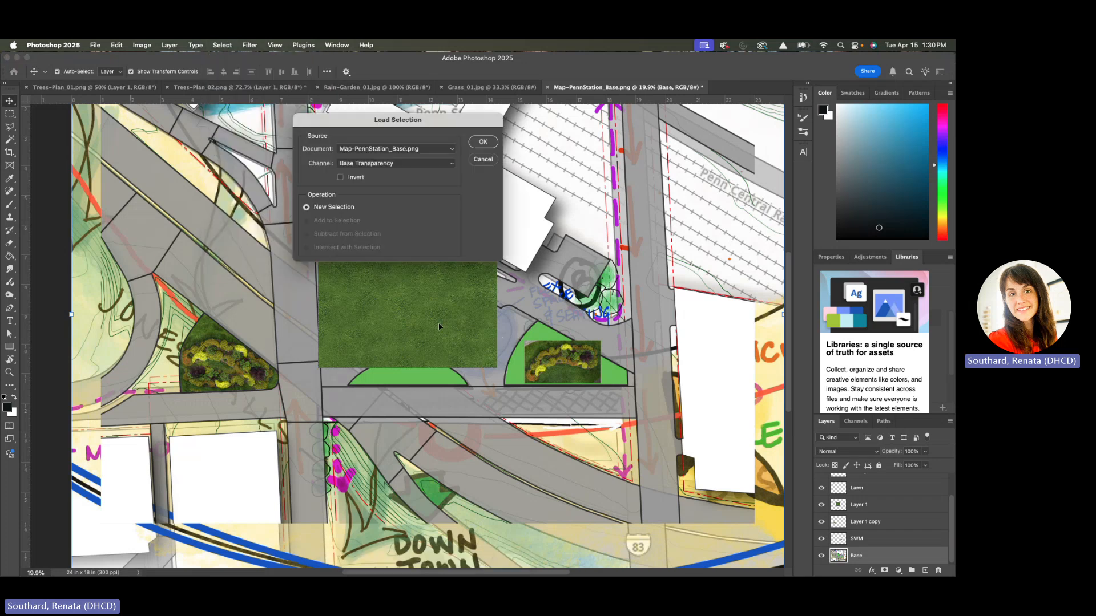
{"action": "left_click", "coordinate": [456, 167]}
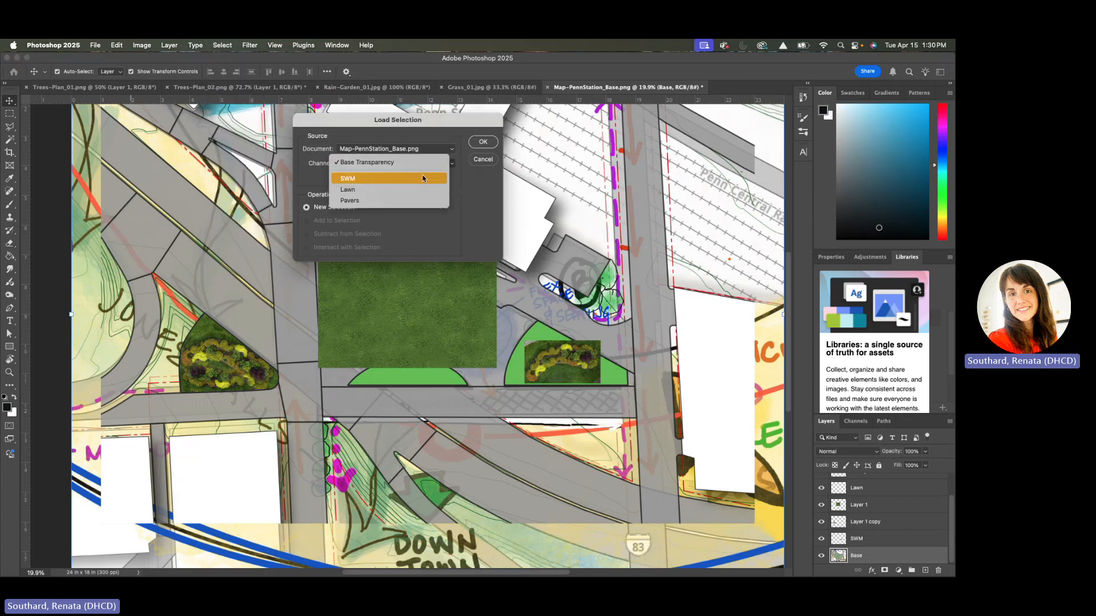
{"action": "left_click", "coordinate": [391, 192]}
{"action": "left_click", "coordinate": [483, 143]}
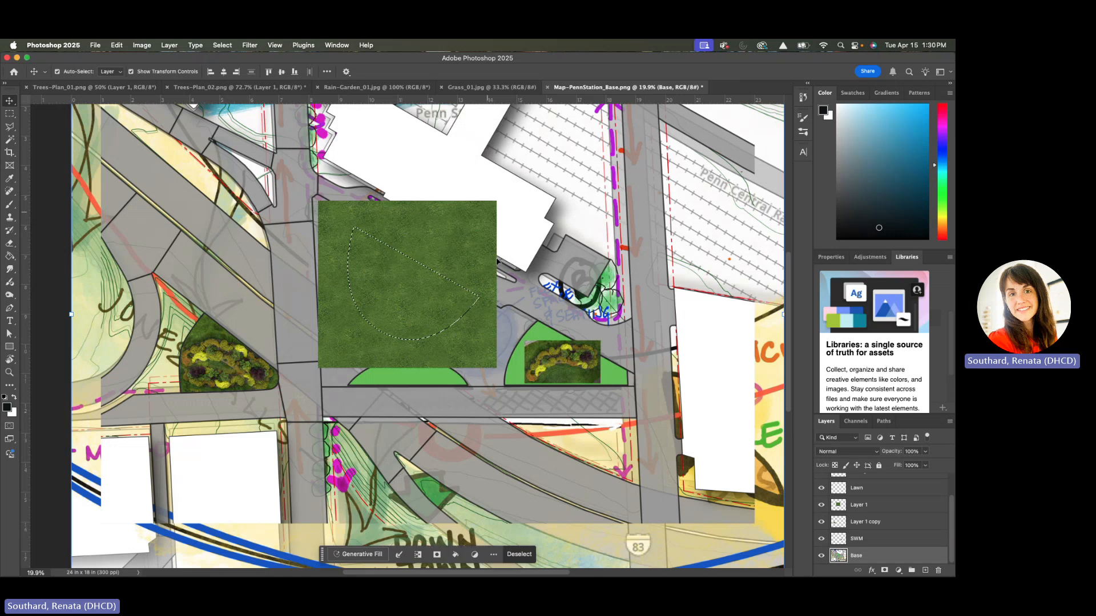
{"action": "left_click", "coordinate": [872, 522]}
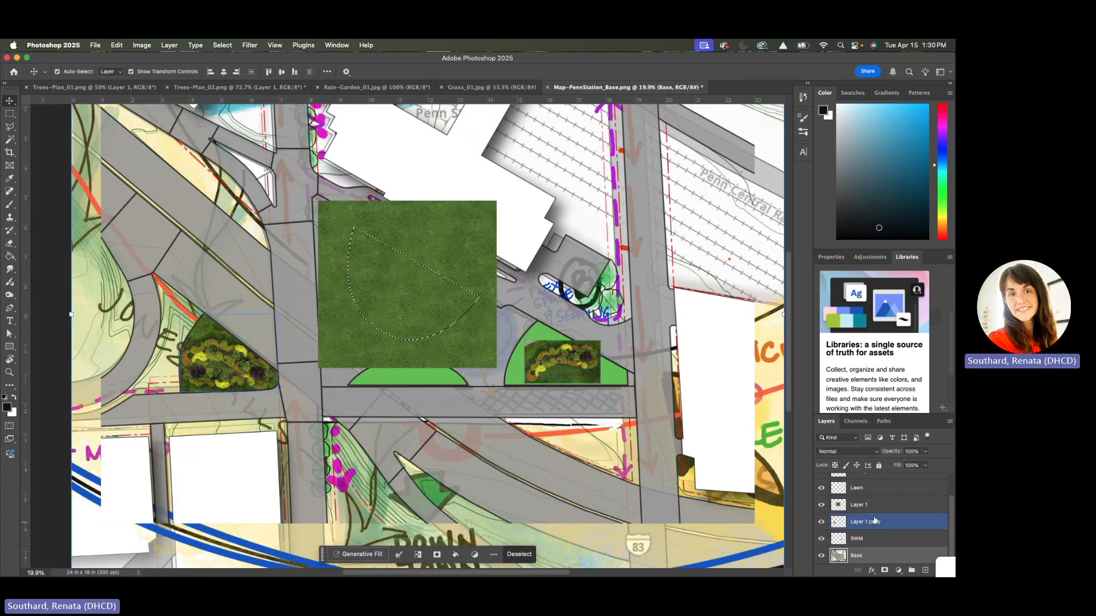
{"action": "left_click", "coordinate": [874, 506]}
{"action": "left_click", "coordinate": [874, 508]}
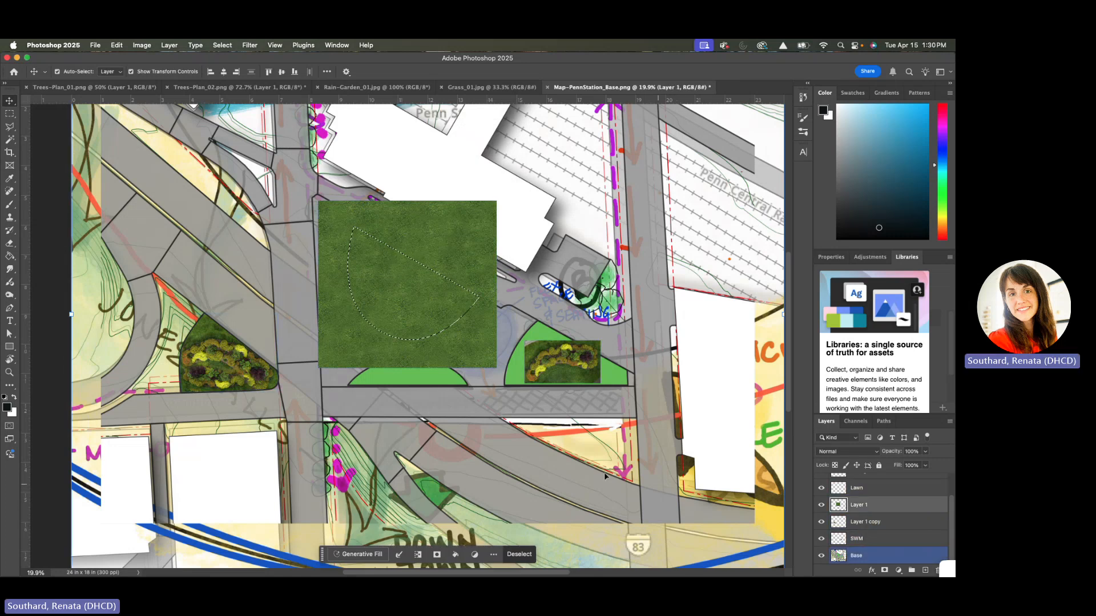
{"action": "left_click", "coordinate": [898, 519]}
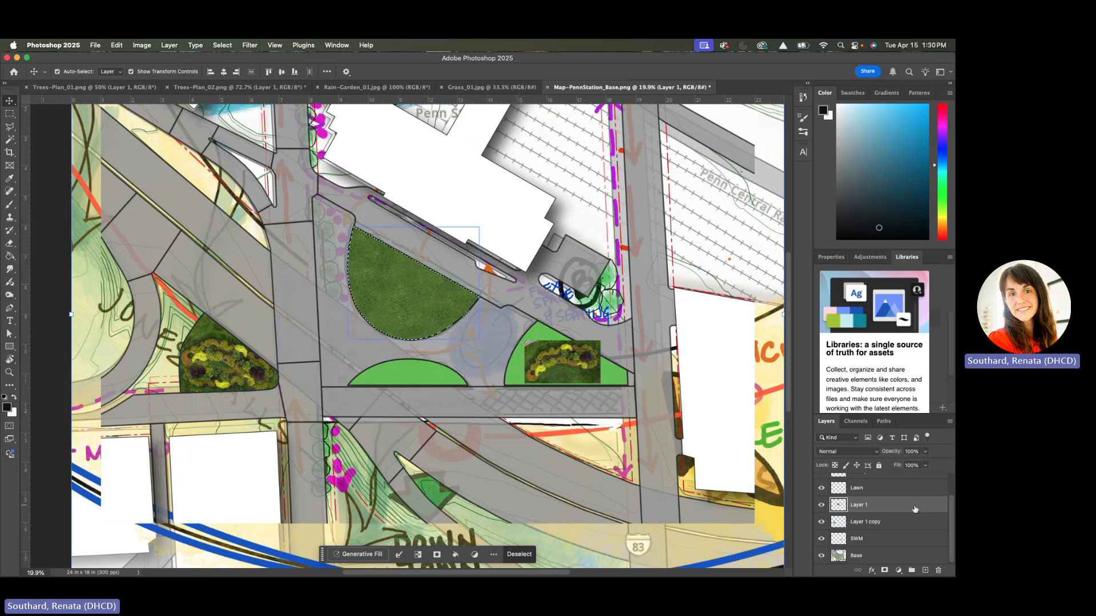
Merge the trimmed grass on Layer 1 with the Lawn layer
{"action": "left_click", "coordinate": [886, 489]}
{"action": "left_click", "coordinate": [887, 505], "text": "shift"}
{"action": "right_click", "coordinate": [887, 504]}
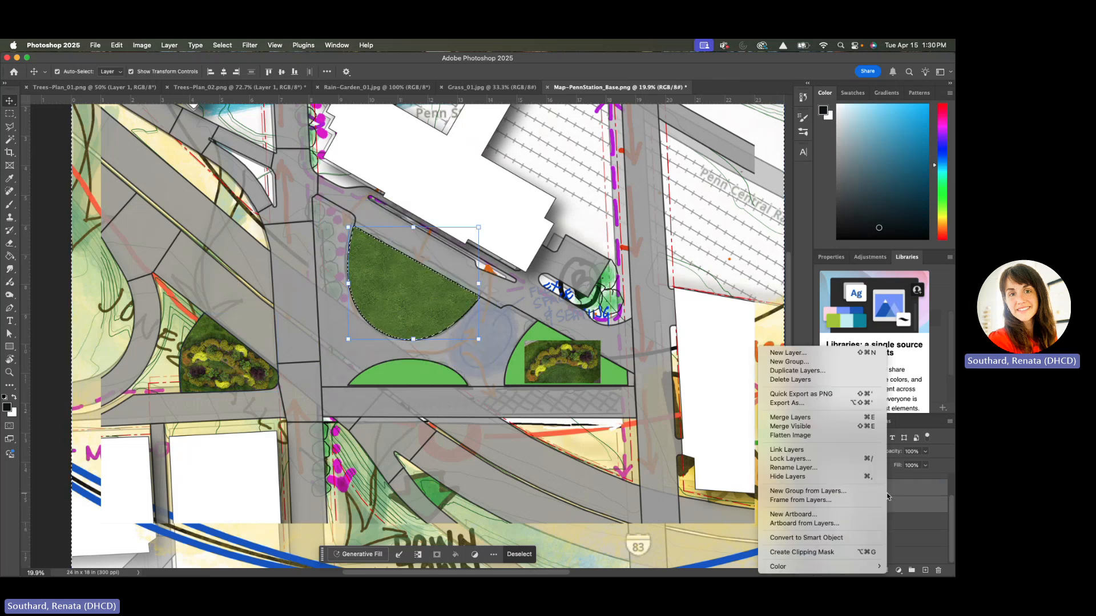
{"action": "left_click", "coordinate": [820, 418]}
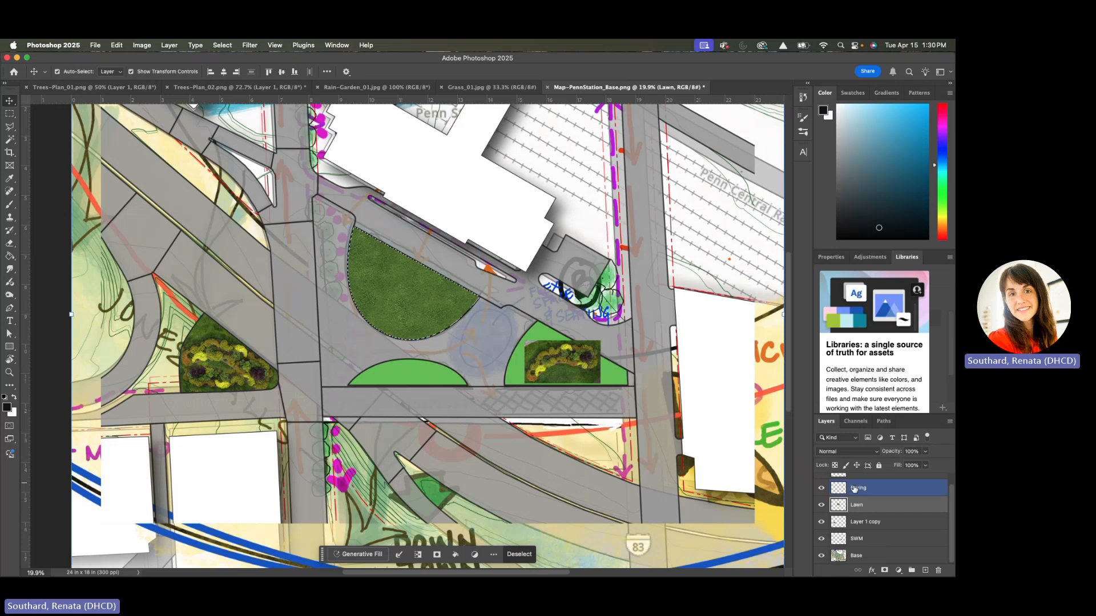
Toggle layer visibility to identify the untrimmed rain garden image's layer, make SWM active and deselect the lawn outline
{"action": "left_click", "coordinate": [823, 506]}
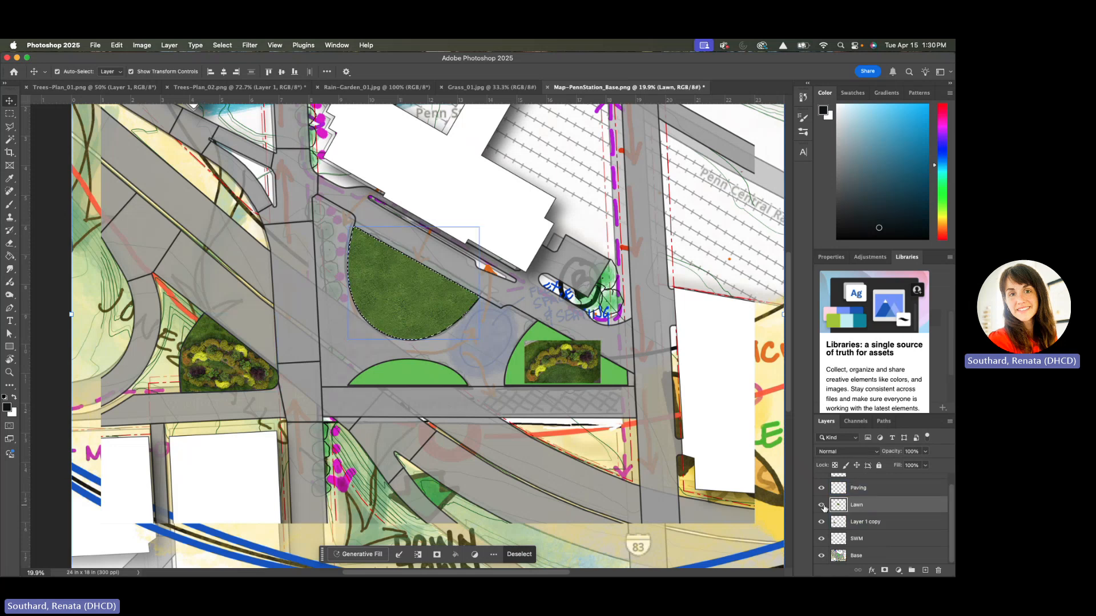
{"action": "left_click", "coordinate": [821, 540]}
{"action": "left_click", "coordinate": [822, 540]}
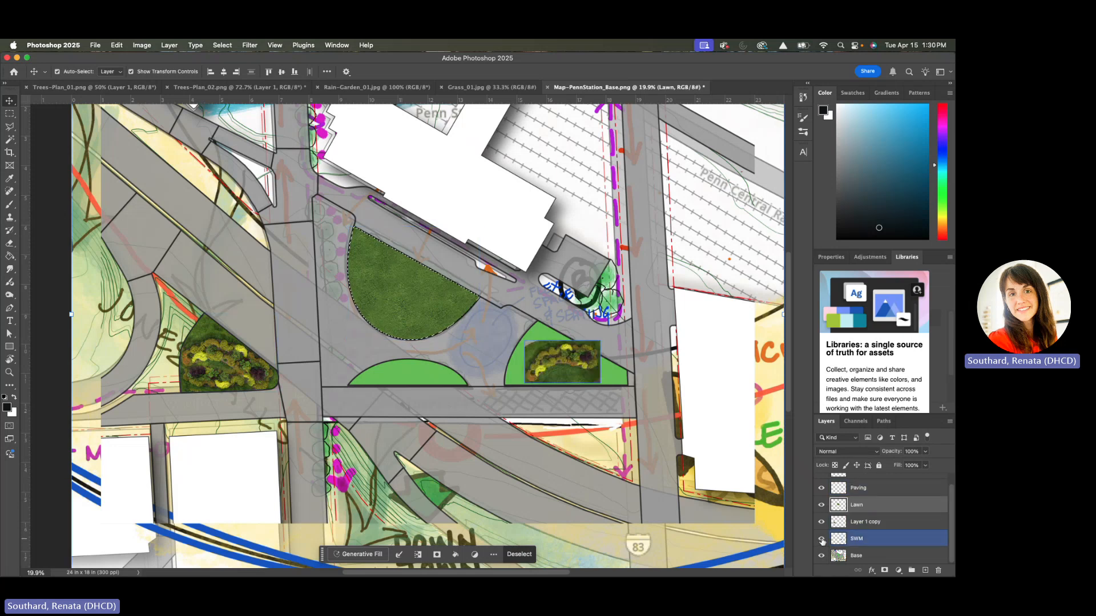
{"action": "left_click", "coordinate": [855, 526]}
{"action": "left_click", "coordinate": [857, 543]}
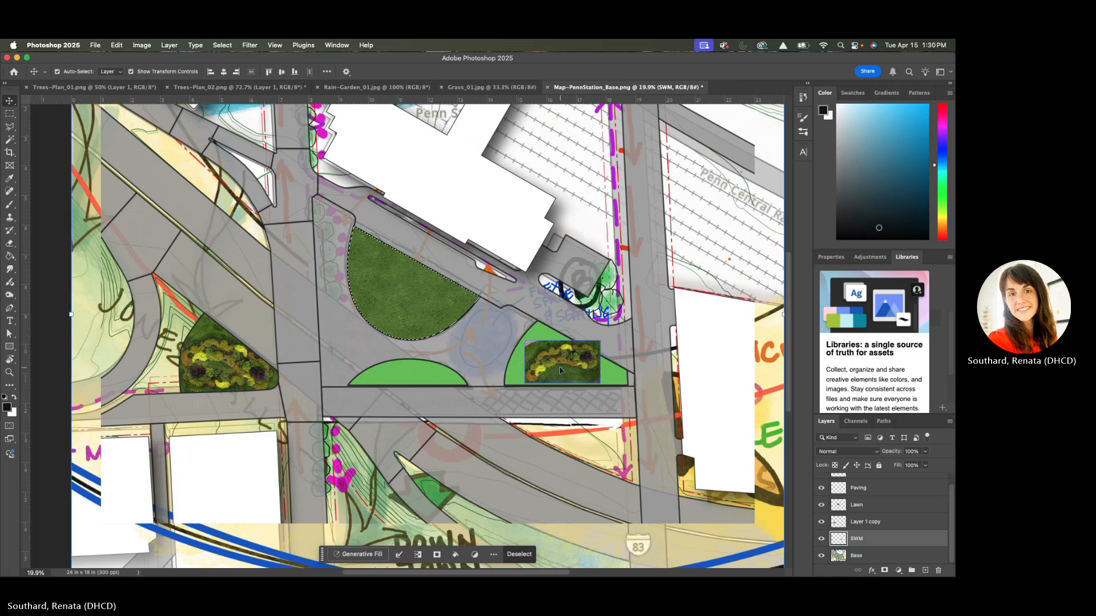
{"action": "key", "text": "super+d"}
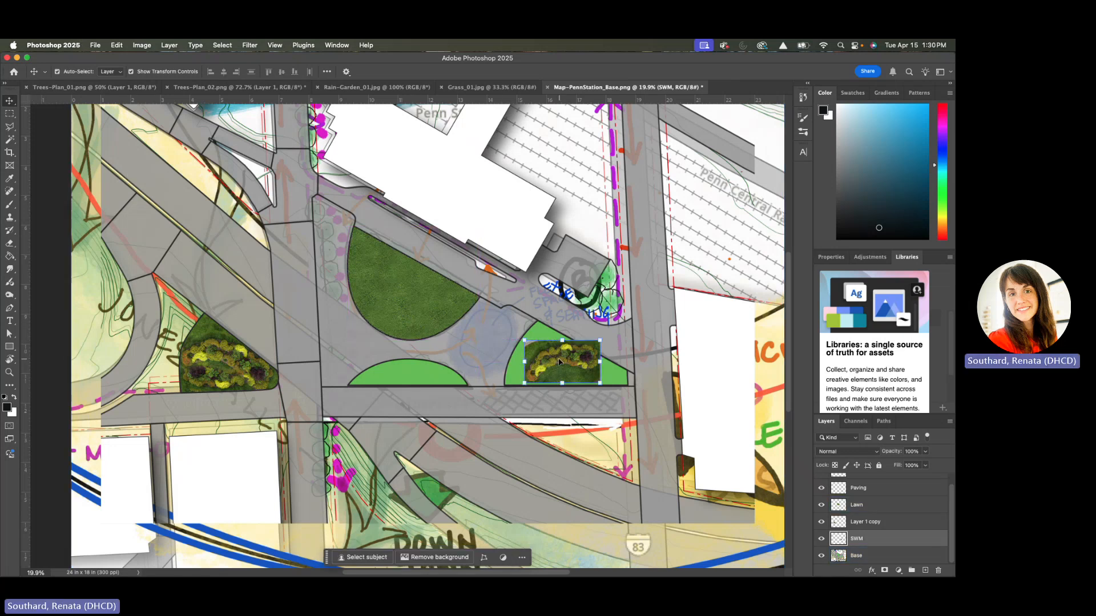
Scale the SWM rain garden image to about 125%, rotate it about -160° and position it over the green area east of the plaza
{"action": "left_click", "coordinate": [523, 340]}
{"action": "left_click_drag", "start_coordinate": [523, 340], "coordinate": [520, 321]}
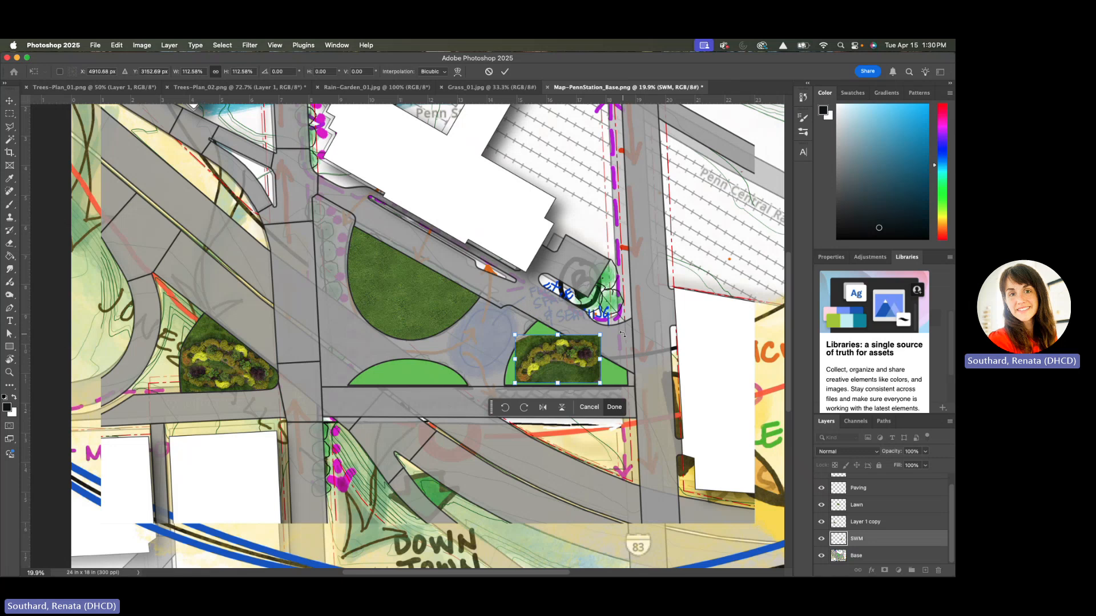
{"action": "left_click_drag", "start_coordinate": [601, 332], "coordinate": [428, 365]}
{"action": "left_click_drag", "start_coordinate": [533, 359], "coordinate": [586, 364]}
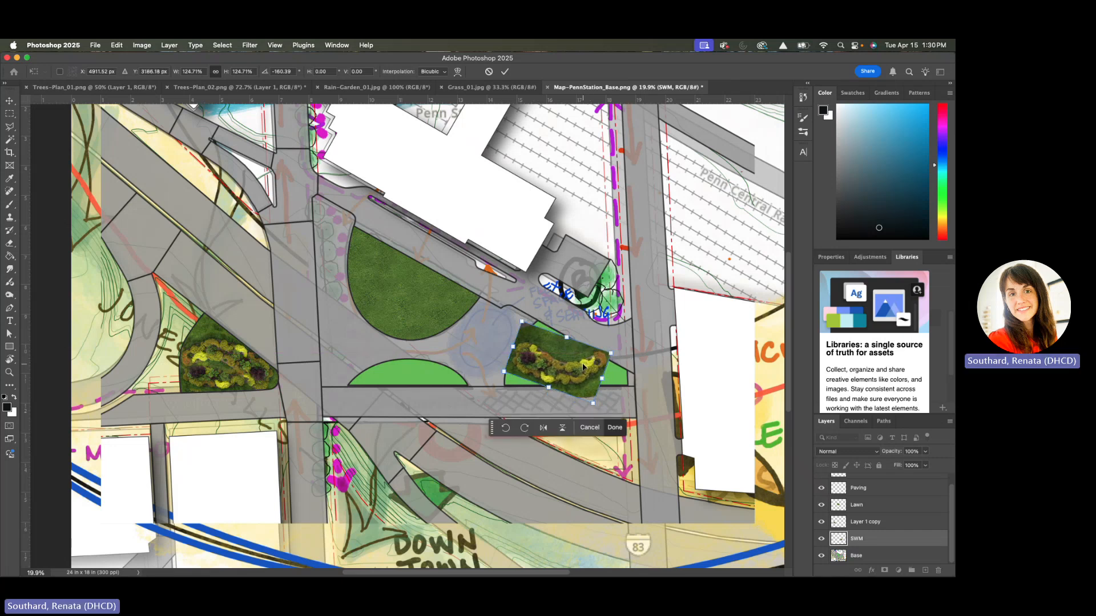
{"action": "key", "text": "Return"}
{"action": "left_click", "coordinate": [469, 361]}
{"action": "left_click", "coordinate": [200, 377]}
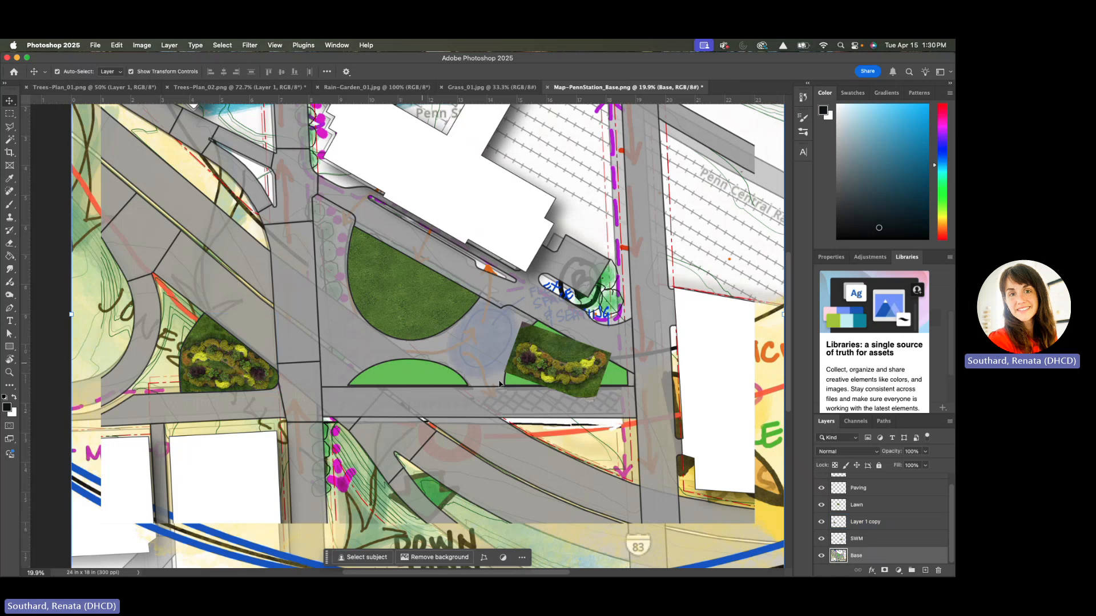
Open Cobblestone.jpg, select the whole image and copy it
{"action": "left_click", "coordinate": [841, 490]}
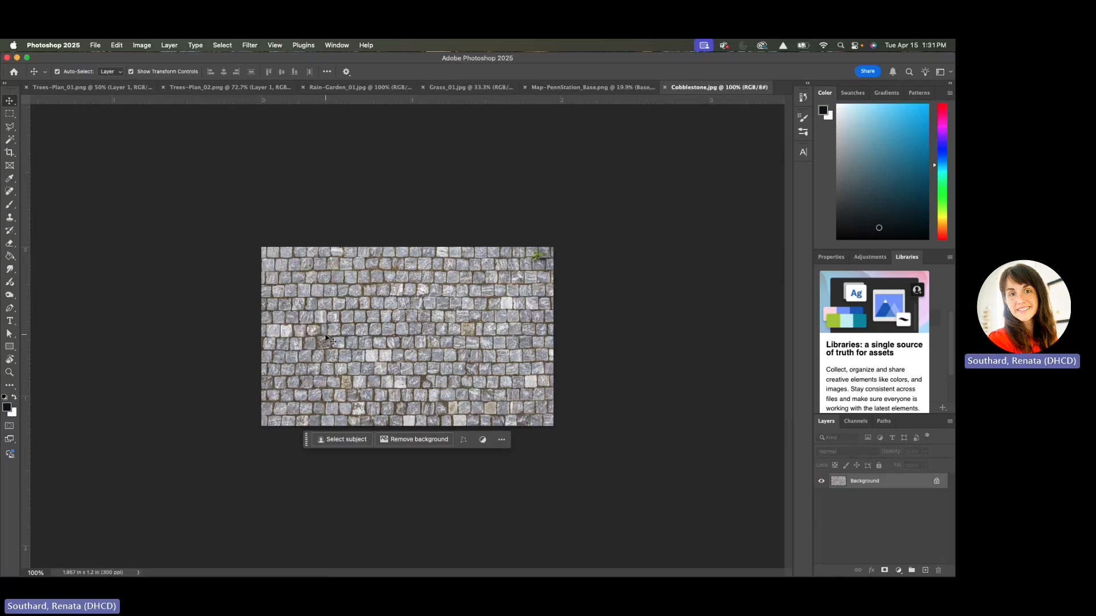
{"action": "key", "text": "super+a"}
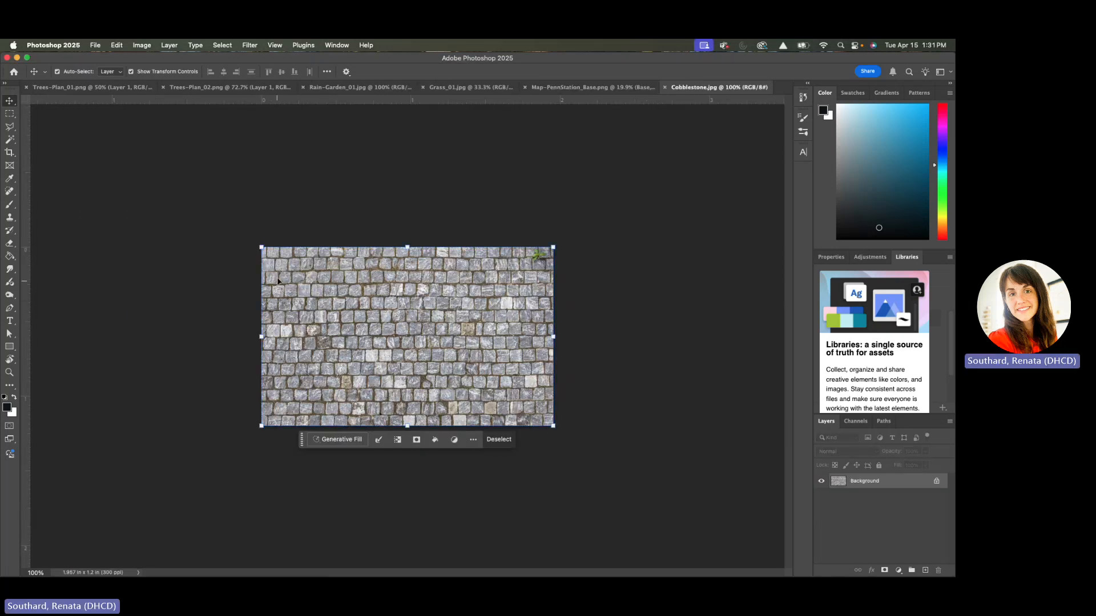
{"action": "left_click", "coordinate": [11, 116]}
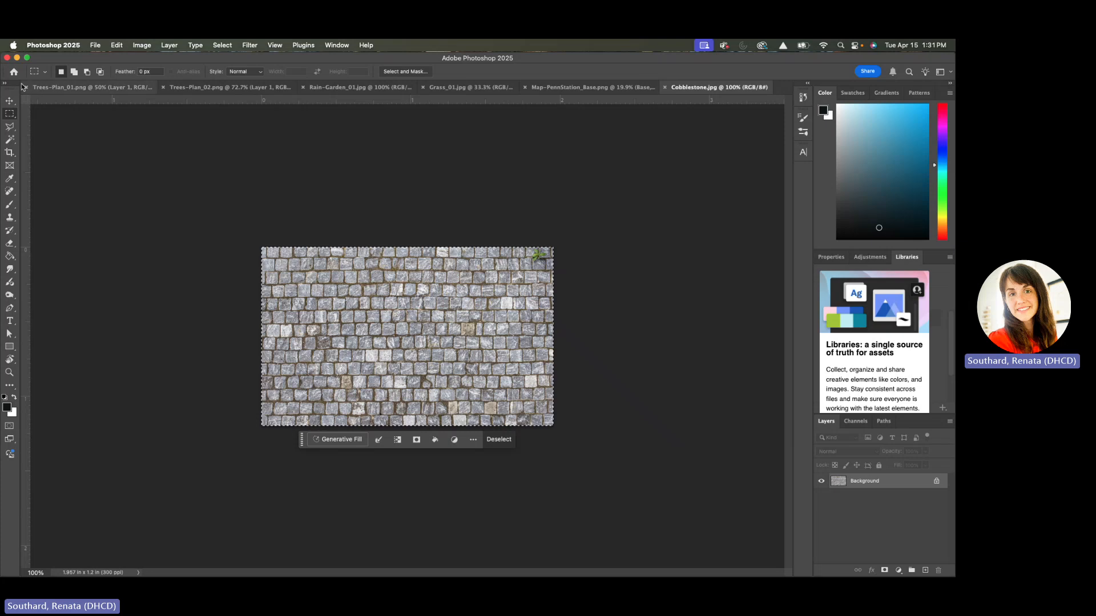
{"action": "left_click", "coordinate": [117, 46]}
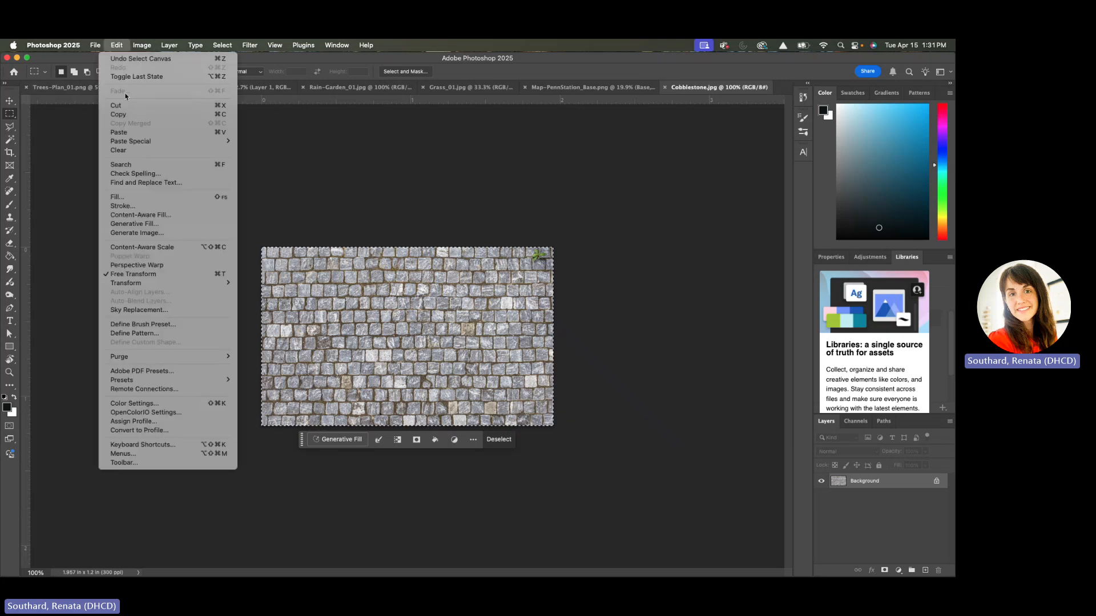
{"action": "left_click", "coordinate": [114, 110]}
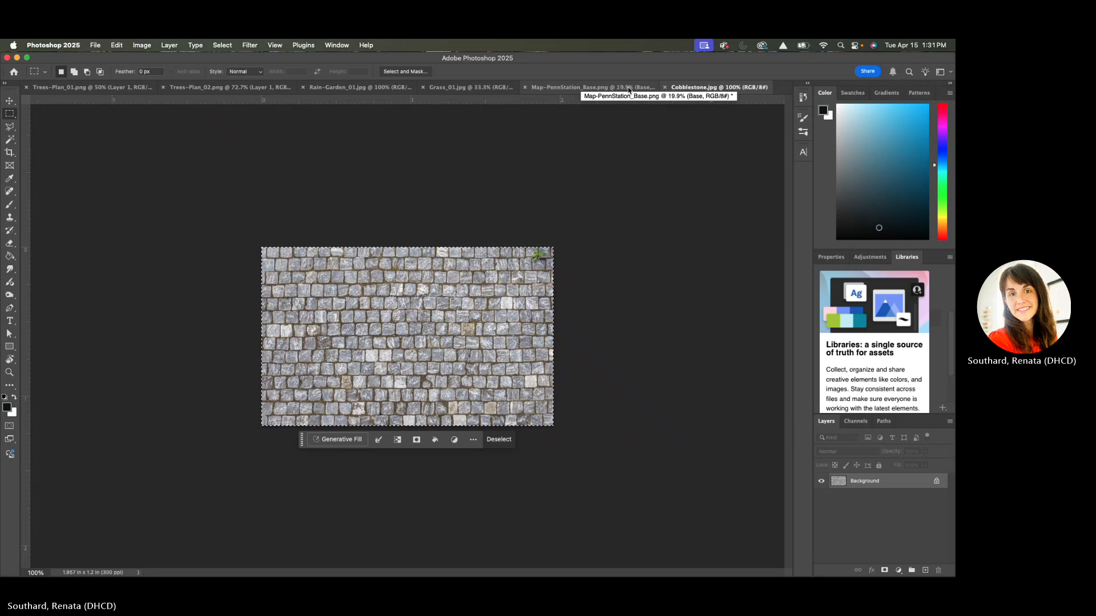
Paste the cobblestones into Map-PennStation_Base.png on a layer between Paving and Lawn, and duplicate that layer
{"action": "left_click", "coordinate": [590, 89]}
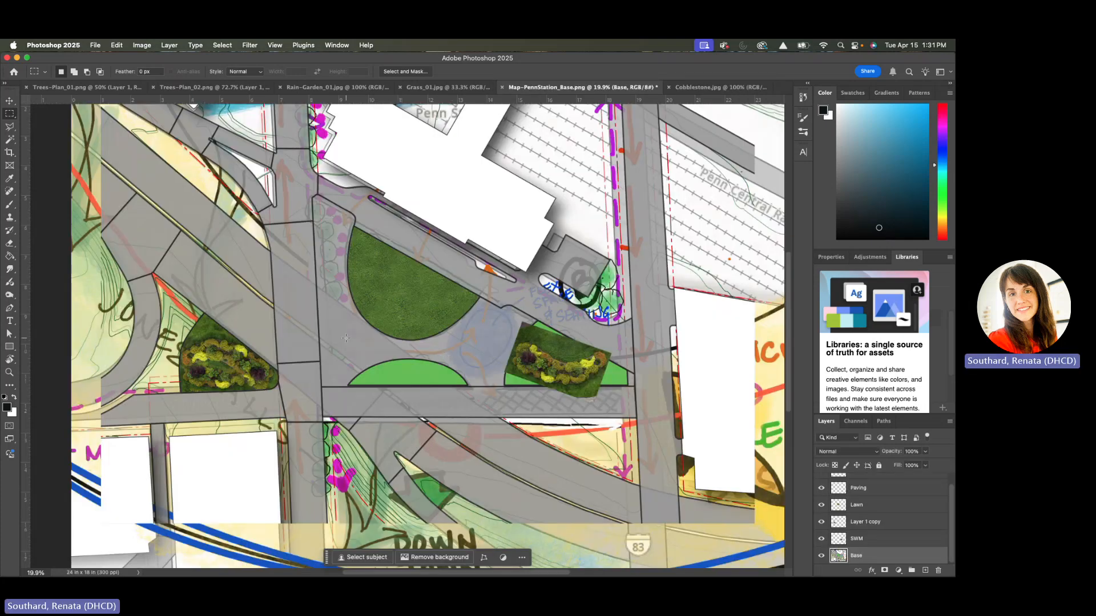
{"action": "key", "text": "super+v"}
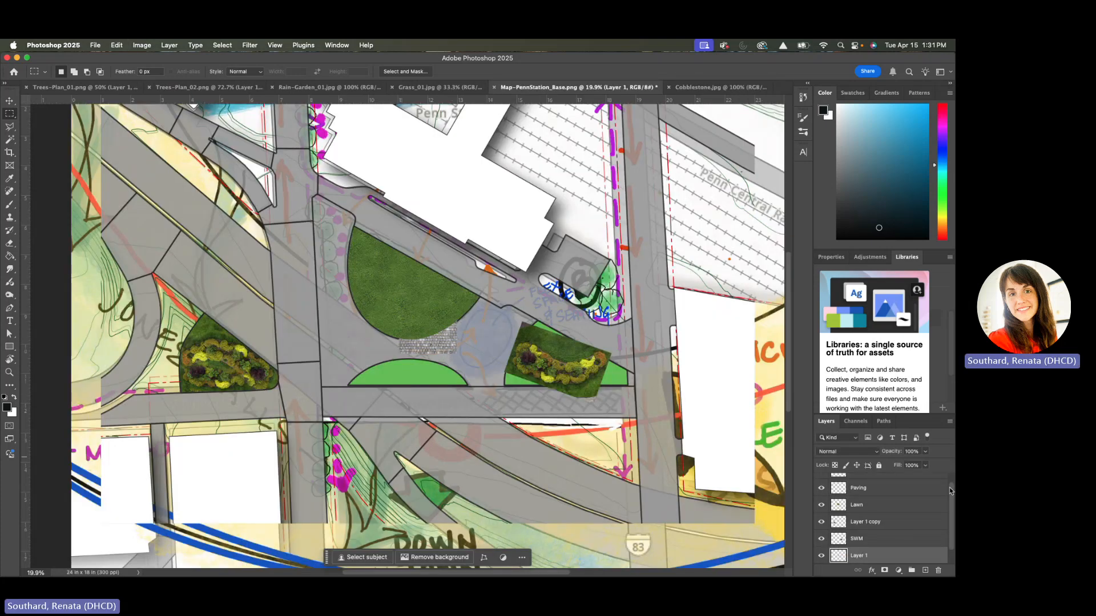
{"action": "left_click_drag", "start_coordinate": [876, 558], "coordinate": [861, 502]}
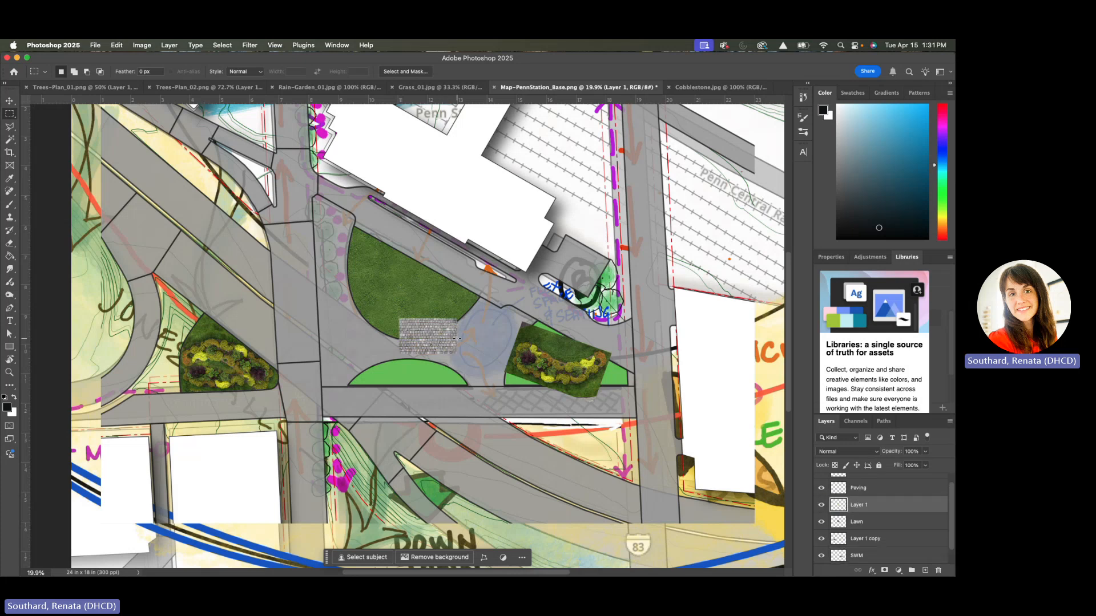
{"action": "scroll", "coordinate": [457, 338], "scroll_direction": "up", "scroll_amount": 5}
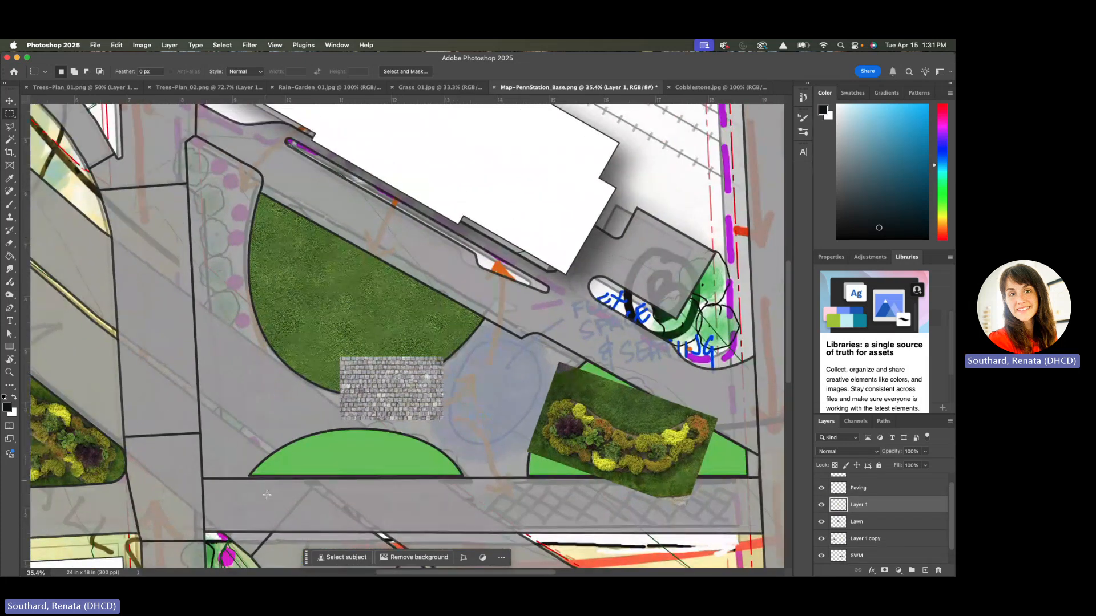
{"action": "left_click_drag", "start_coordinate": [896, 503], "coordinate": [925, 570]}
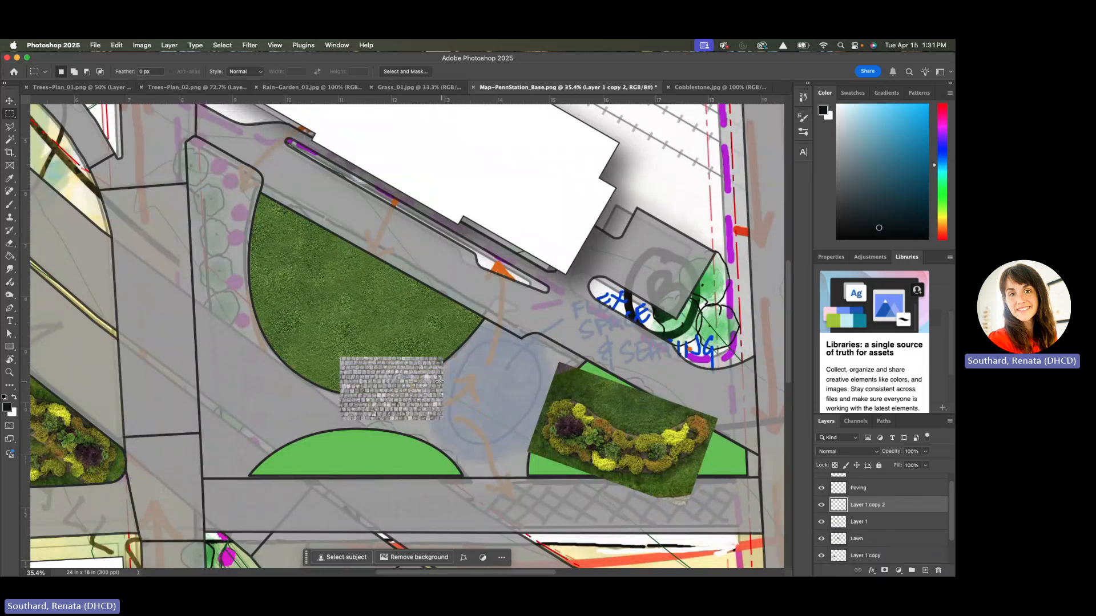
Move Layer 1 copy 2 about 415 px west so it extends the original cobblestone tile along the same rows
{"action": "key", "text": "super+t"}
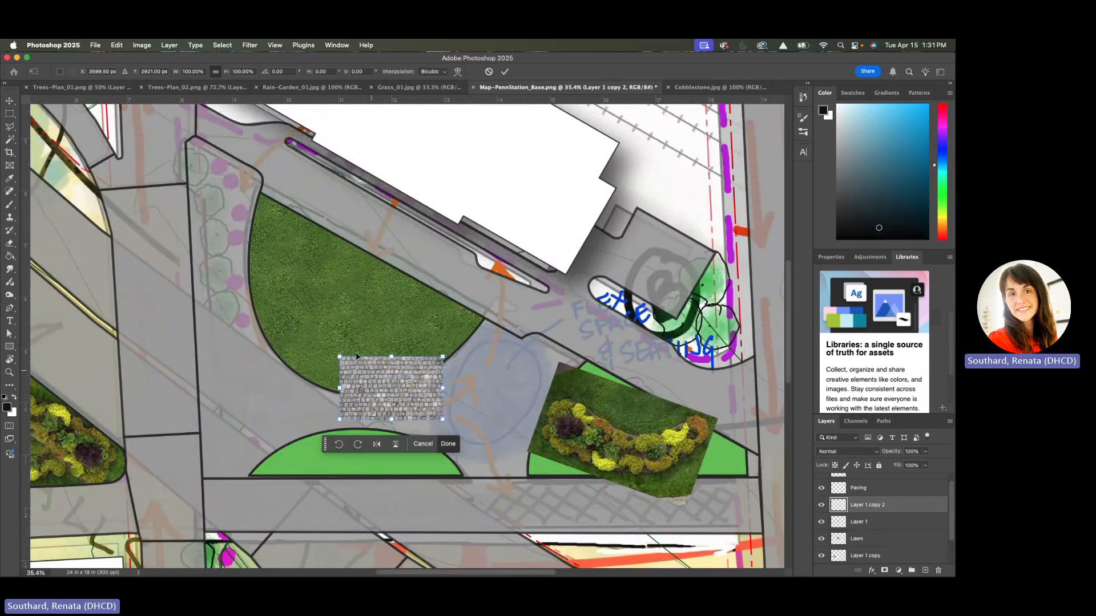
{"action": "left_click", "coordinate": [117, 46]}
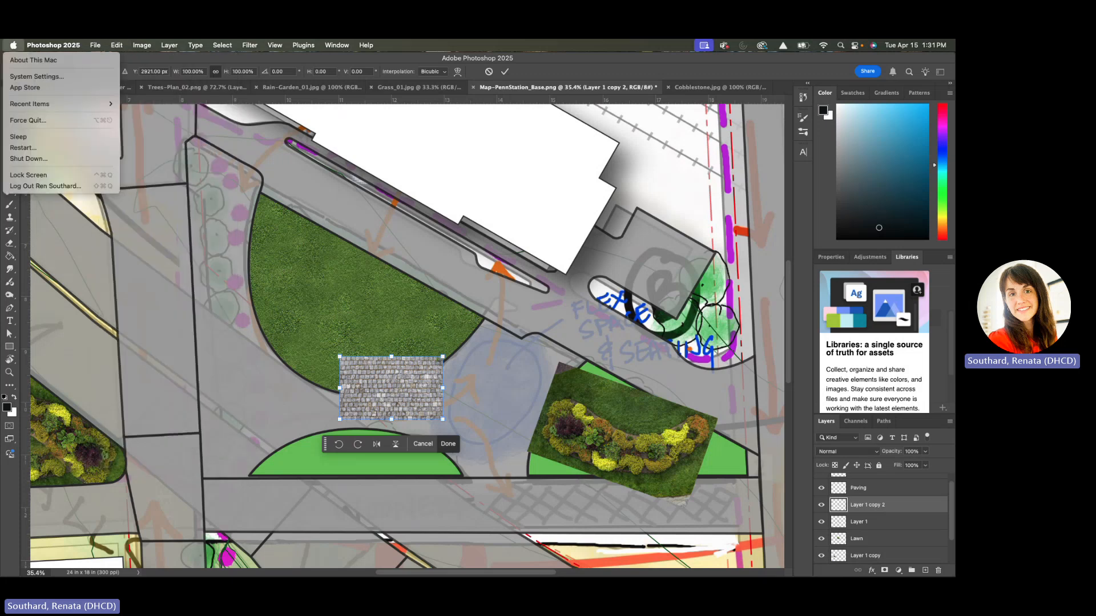
{"action": "left_click", "coordinate": [227, 176]}
{"action": "left_click_drag", "start_coordinate": [384, 401], "coordinate": [309, 401]}
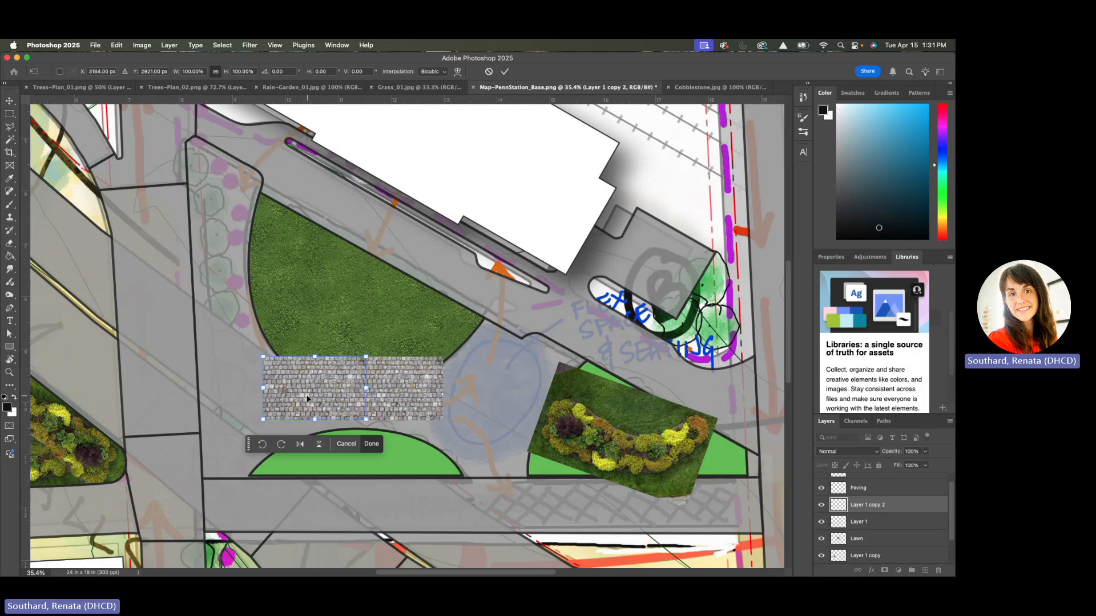
{"action": "left_click", "coordinate": [372, 443]}
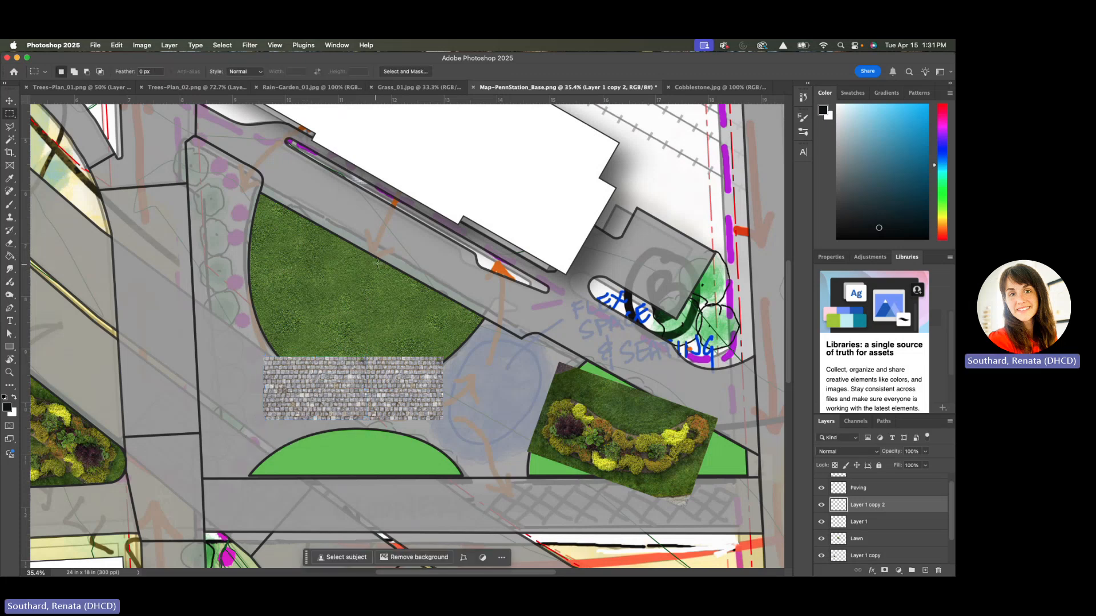
Shift the west cobblestone tile about 25 px east to overlap the original, and merge the two cobblestone layers
{"action": "scroll", "coordinate": [380, 260], "scroll_direction": "up", "scroll_amount": 3}
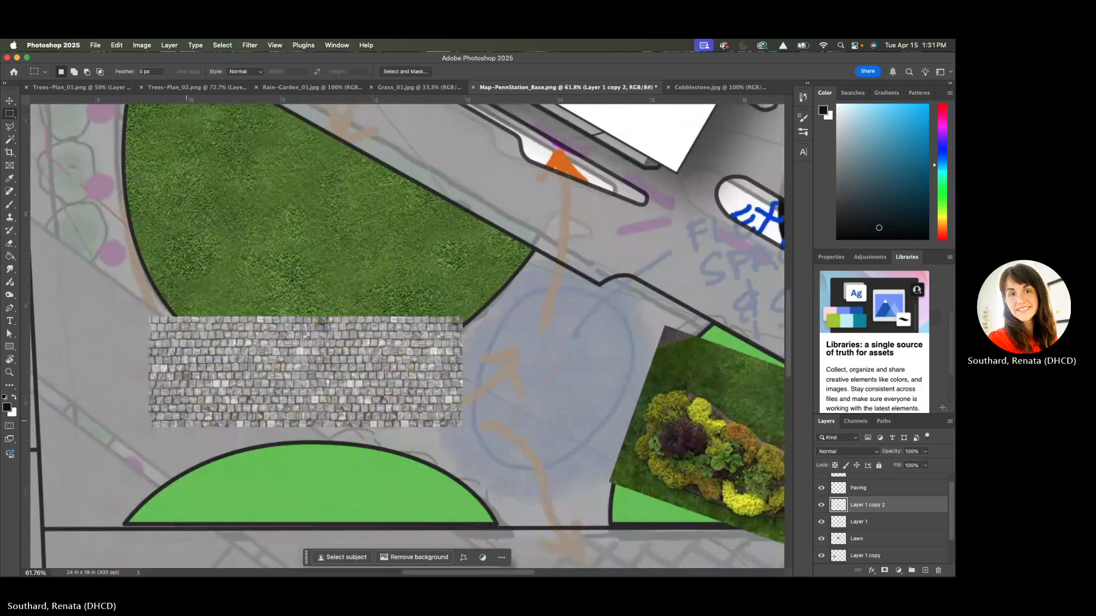
{"action": "key", "text": "e"}
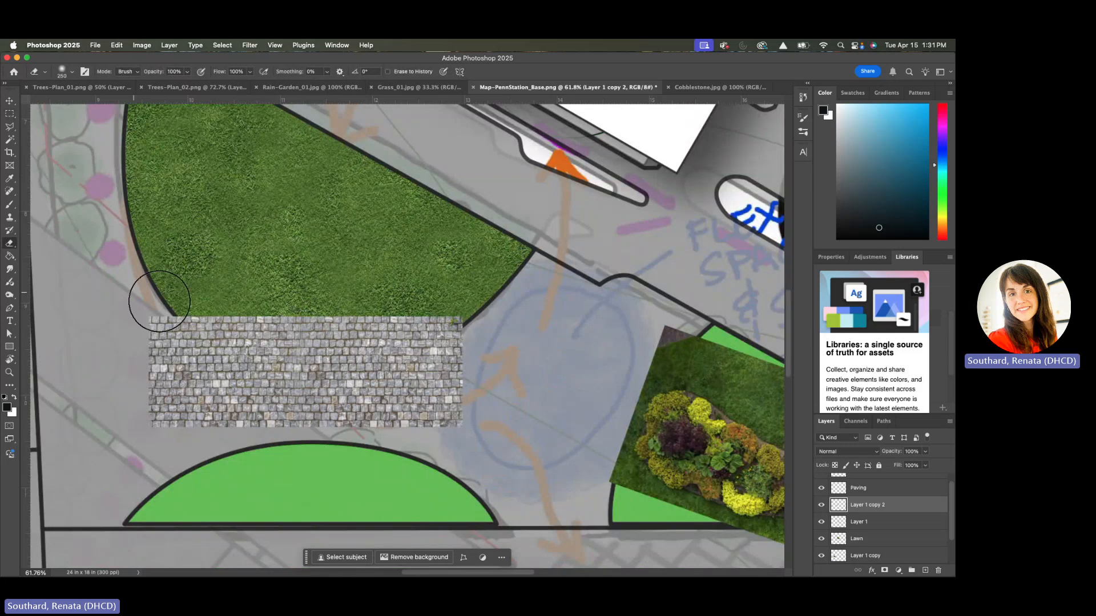
{"action": "key", "text": "ctrl+t"}
{"action": "left_click_drag", "start_coordinate": [249, 343], "coordinate": [260, 344]}
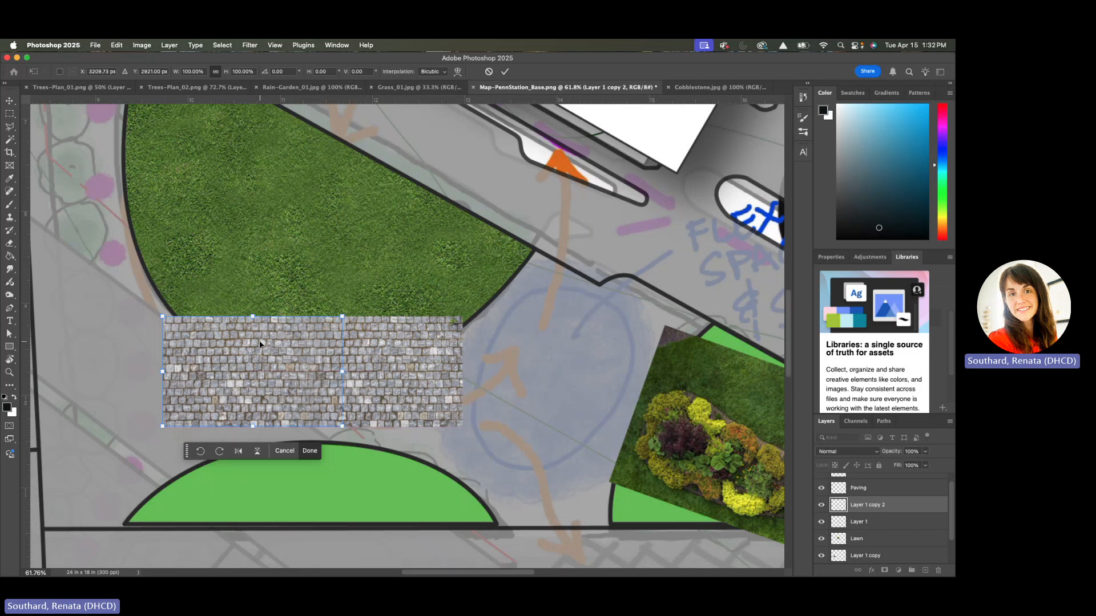
{"action": "key", "text": "e"}
{"action": "left_click", "coordinate": [886, 520], "text": "shift"}
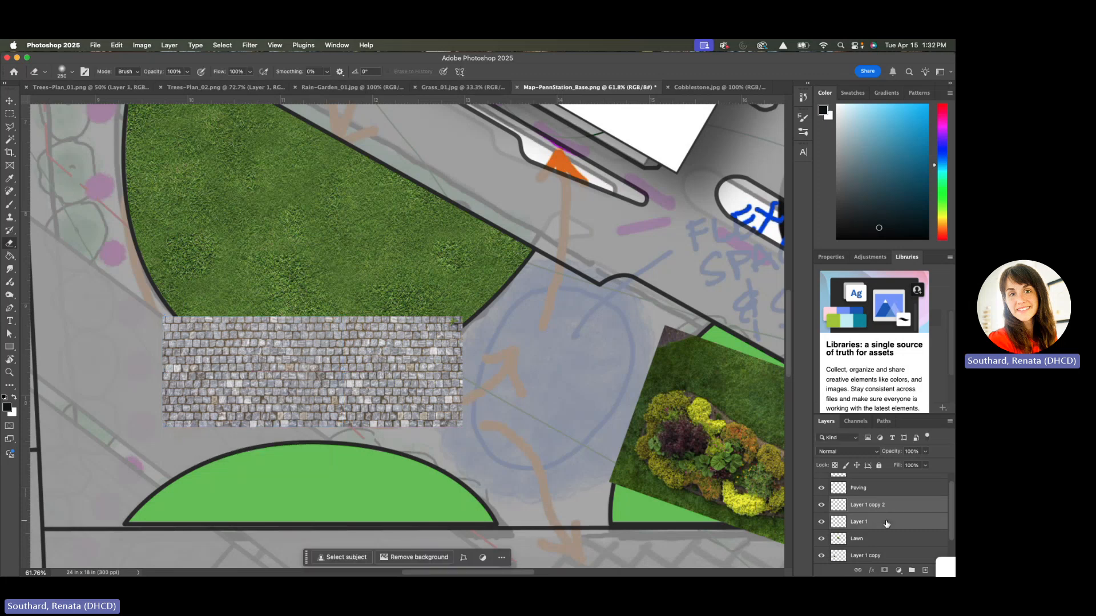
{"action": "right_click", "coordinate": [883, 519]}
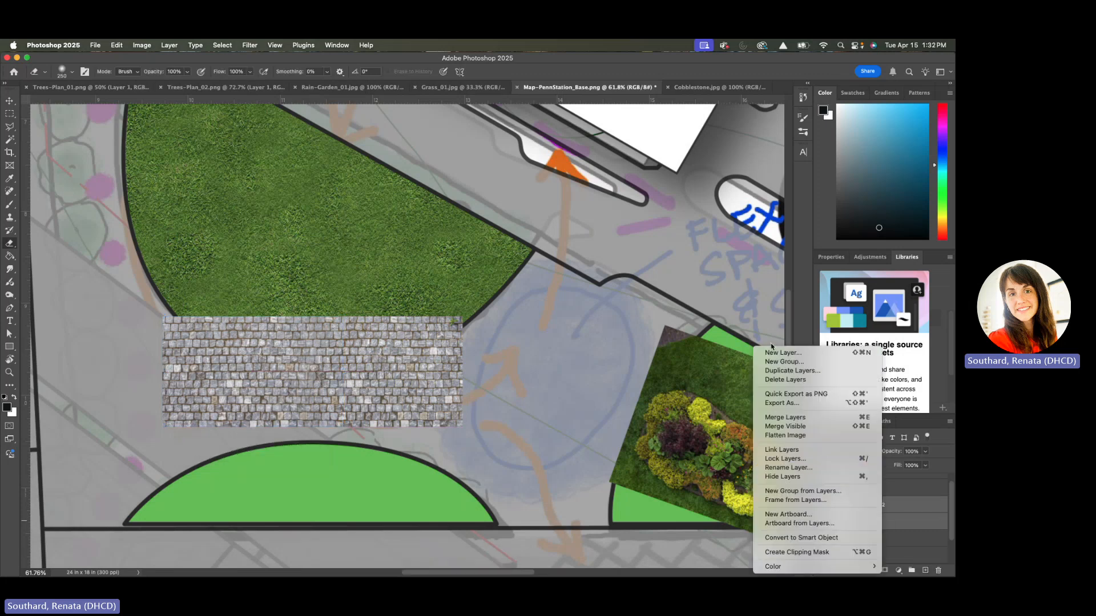
{"action": "left_click", "coordinate": [785, 417]}
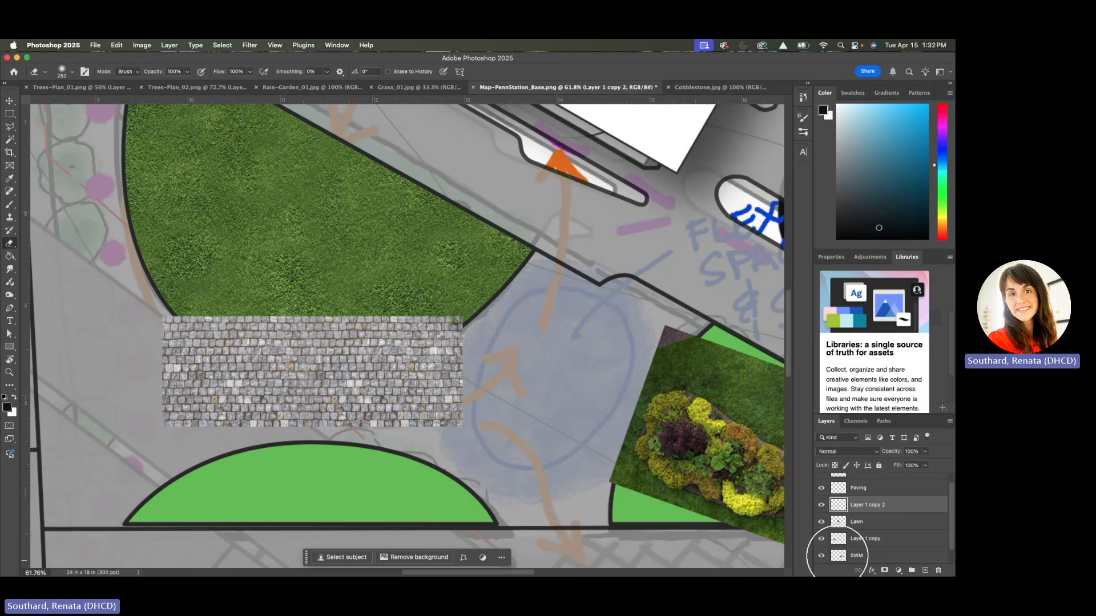
Duplicate the merged cobblestone strip, place the copy directly below it with a slight overlap, and merge both layers
{"action": "left_click_drag", "start_coordinate": [874, 507], "coordinate": [925, 570]}
{"action": "key", "text": "ctrl+t"}
{"action": "left_click_drag", "start_coordinate": [386, 379], "coordinate": [381, 471]}
{"action": "key", "text": "Return"}
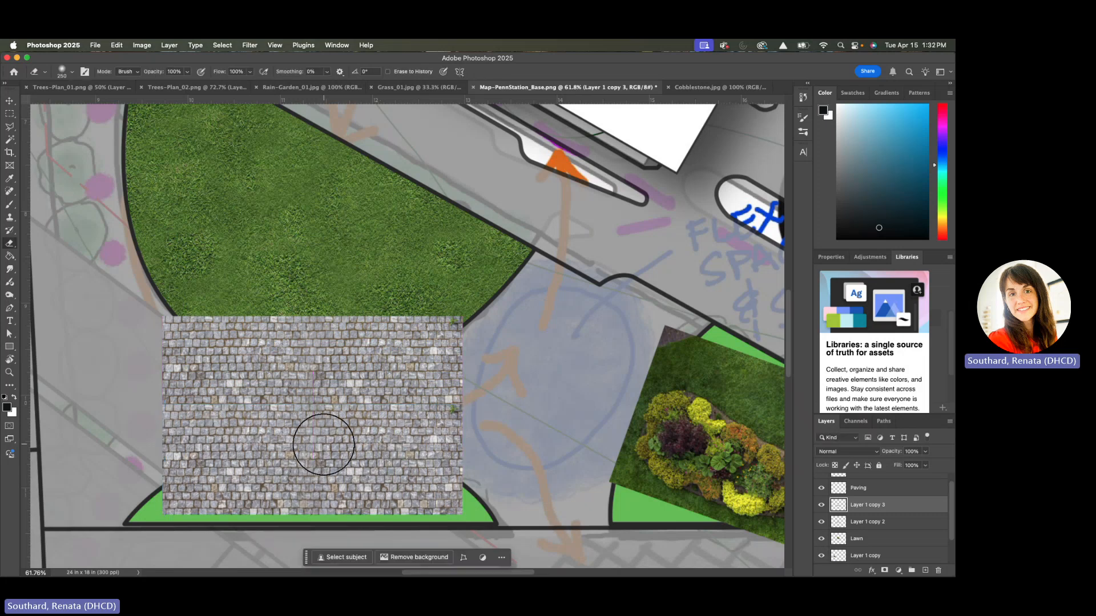
{"action": "left_click", "coordinate": [905, 522], "text": "shift"}
{"action": "right_click", "coordinate": [904, 523]}
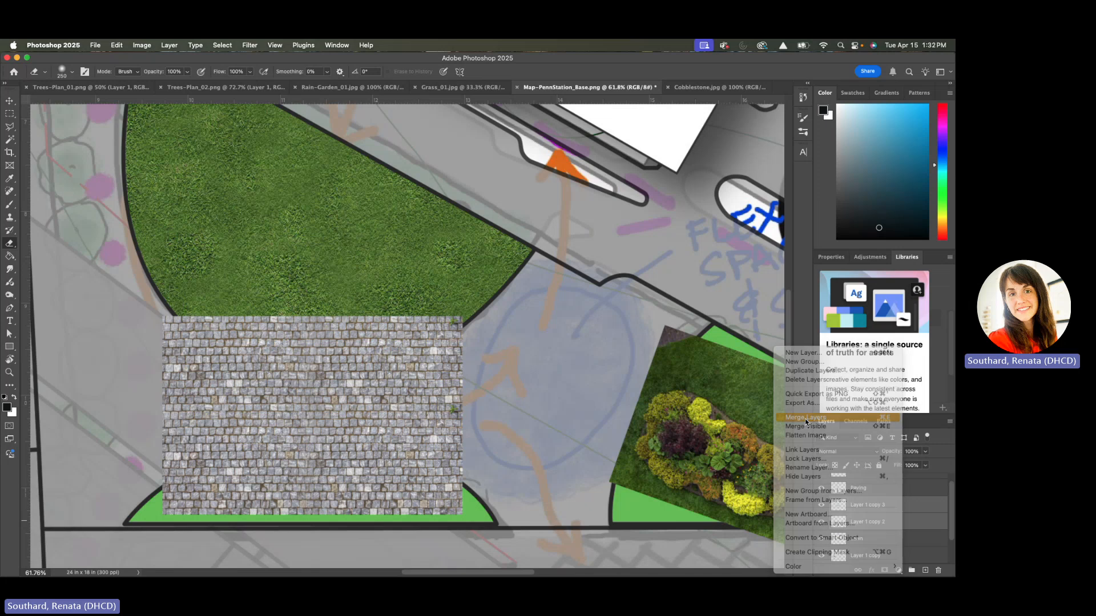
{"action": "left_click", "coordinate": [805, 419]}
Move the merged cobblestone block to the plaza's northwest corner, above the lawn, and duplicate its layer three times
{"action": "scroll", "coordinate": [384, 418], "scroll_direction": "down", "scroll_amount": 3}
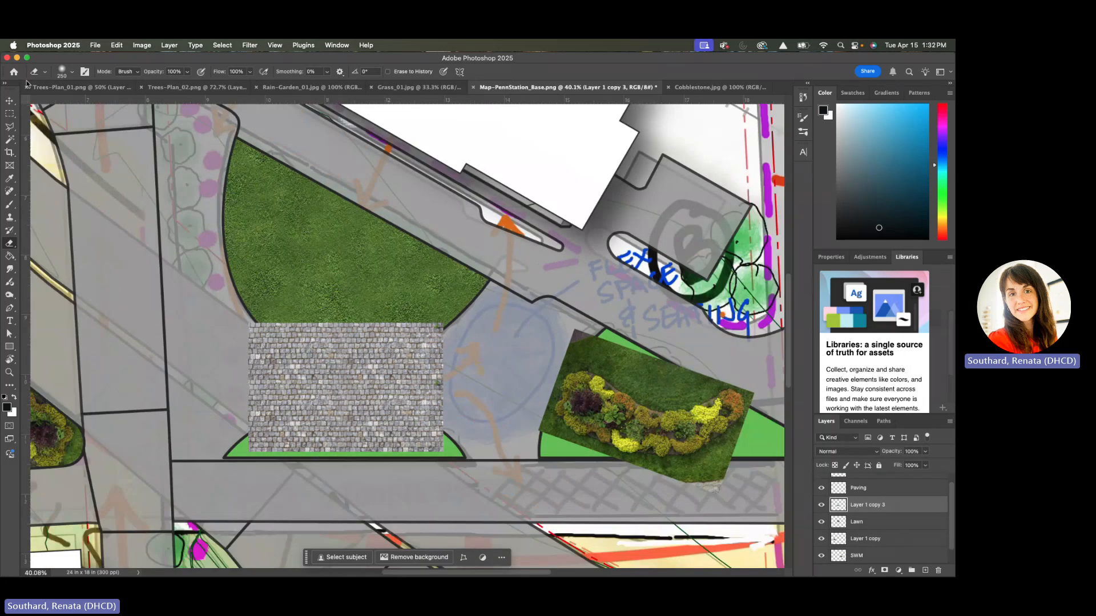
{"action": "left_click", "coordinate": [9, 101]}
{"action": "left_click_drag", "start_coordinate": [300, 376], "coordinate": [219, 247]}
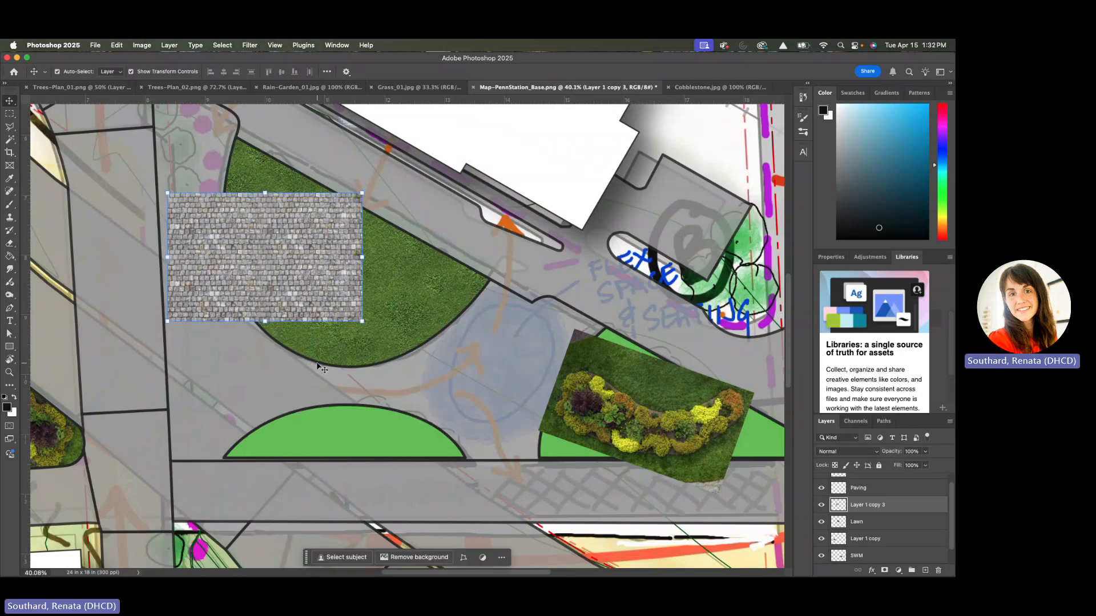
{"action": "scroll", "coordinate": [269, 366], "scroll_direction": "up", "scroll_amount": 5}
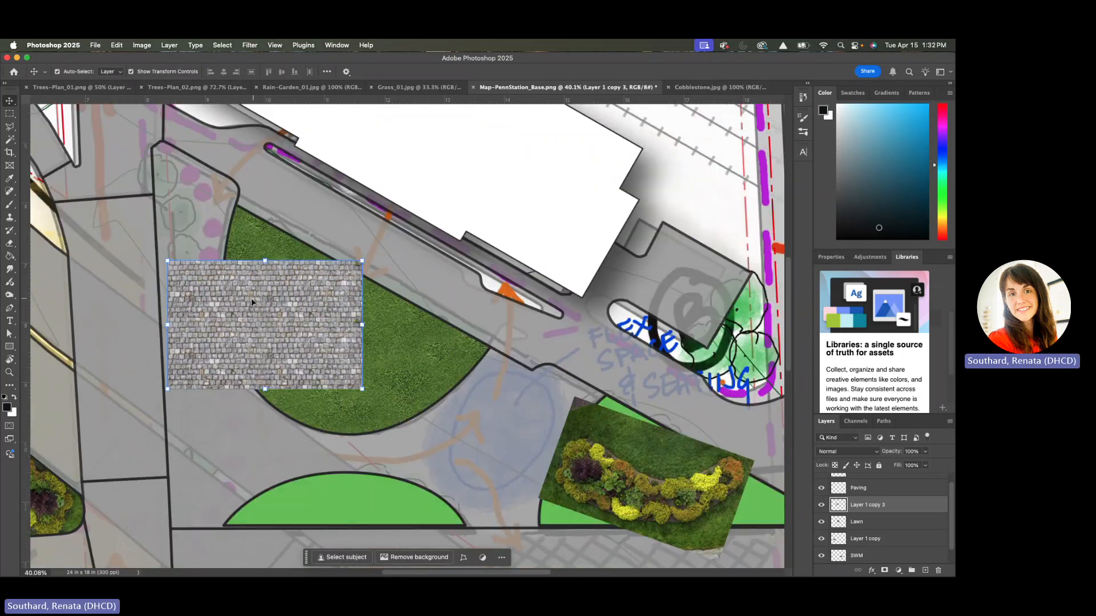
{"action": "left_click_drag", "start_coordinate": [251, 302], "coordinate": [174, 188]}
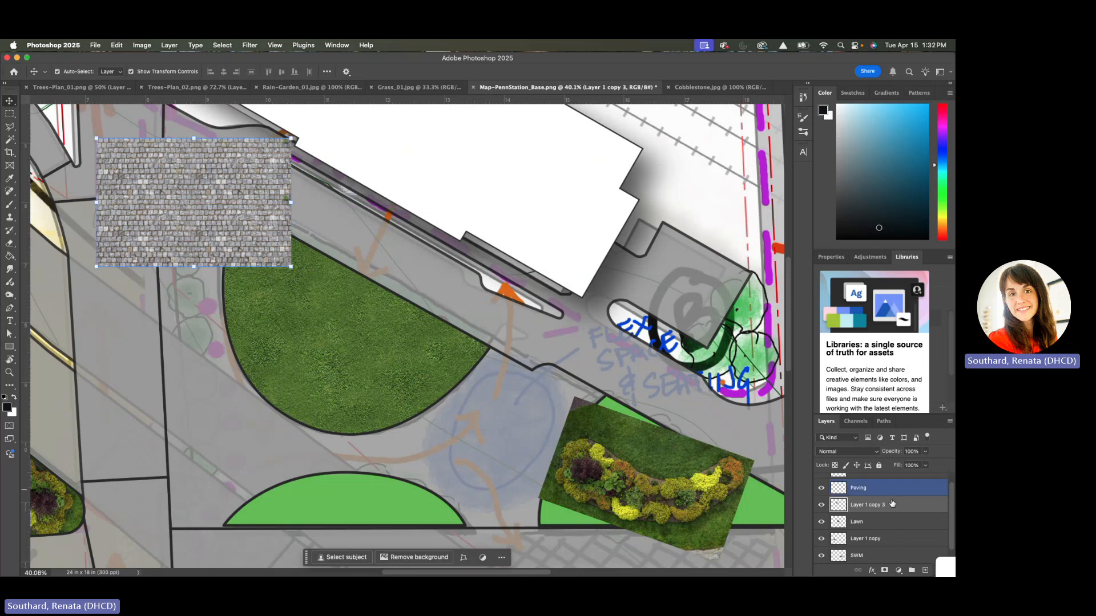
{"action": "left_click_drag", "start_coordinate": [897, 506], "coordinate": [925, 570]}
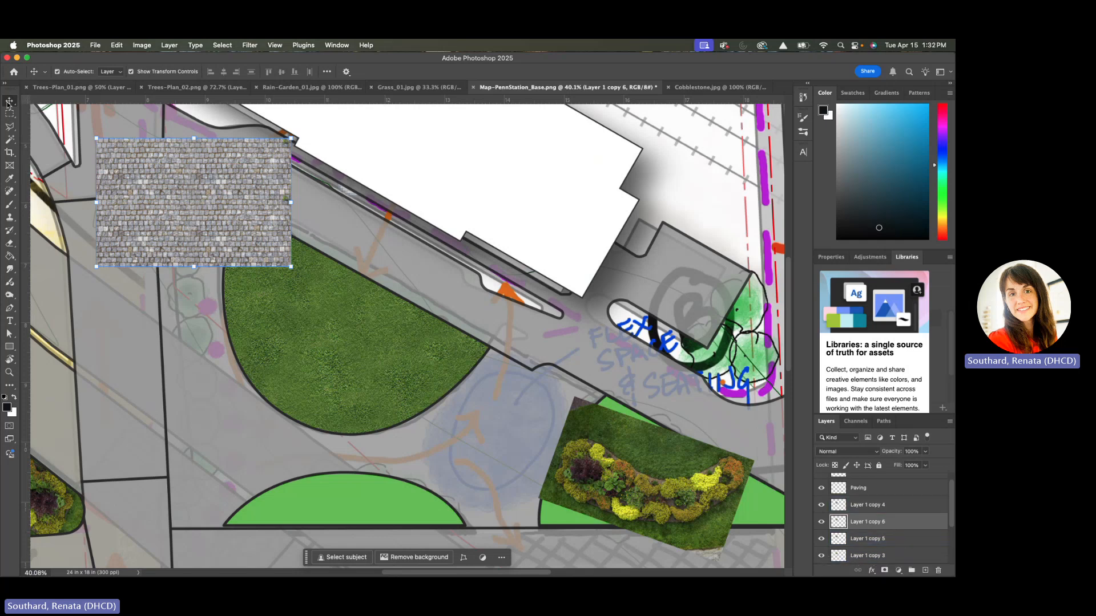
Move Layer 1 copy 4 below the northwest cobblestone block and nudge it up until the stone courses line up
{"action": "left_click_drag", "start_coordinate": [190, 195], "coordinate": [194, 321]}
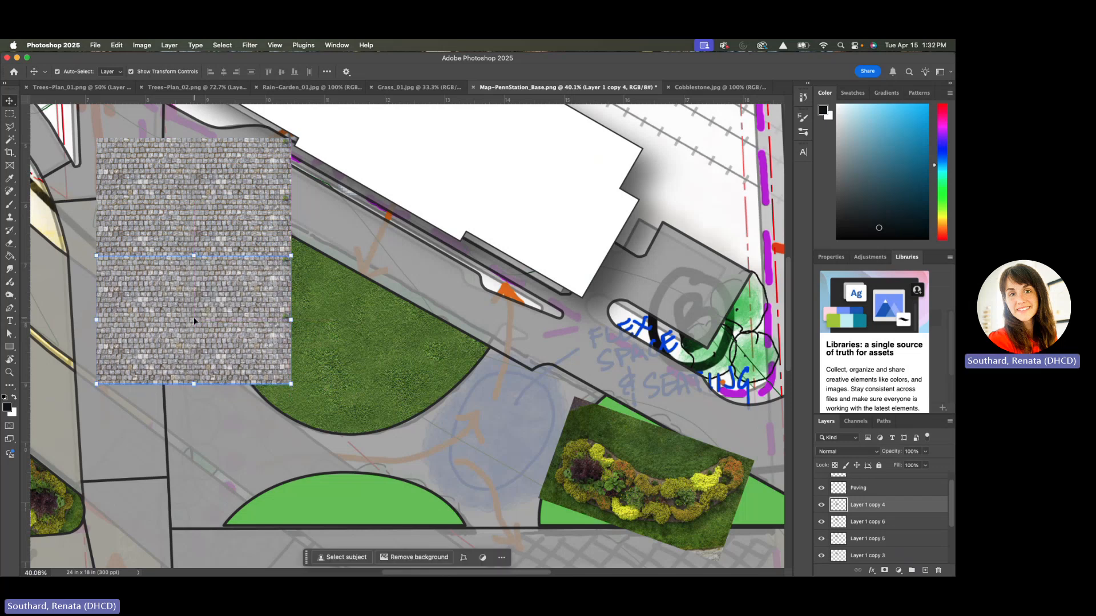
{"action": "key", "text": "e"}
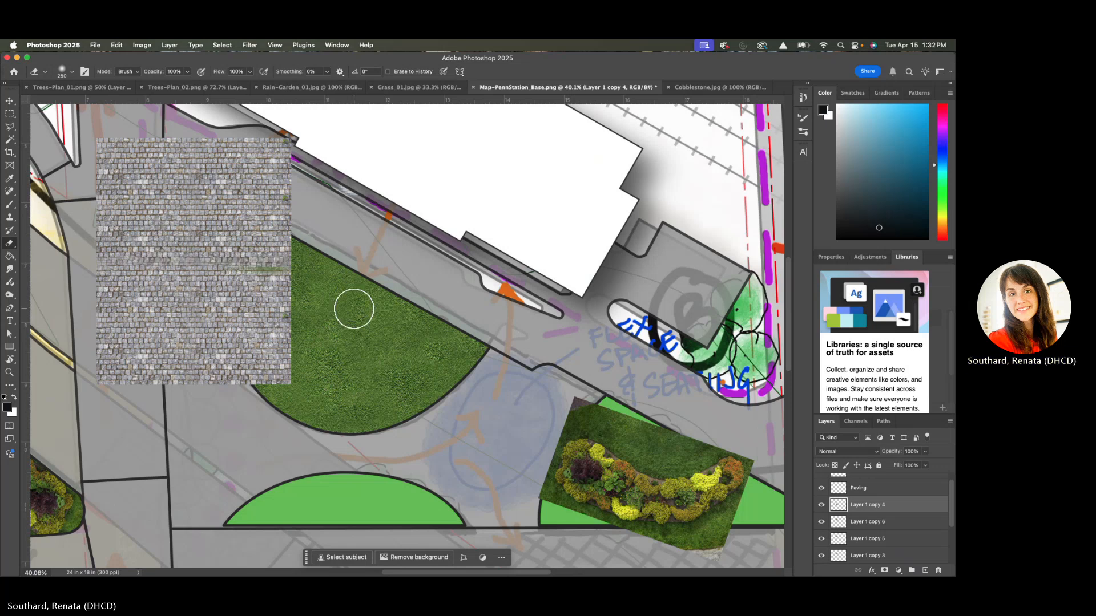
{"action": "key", "text": "super+t"}
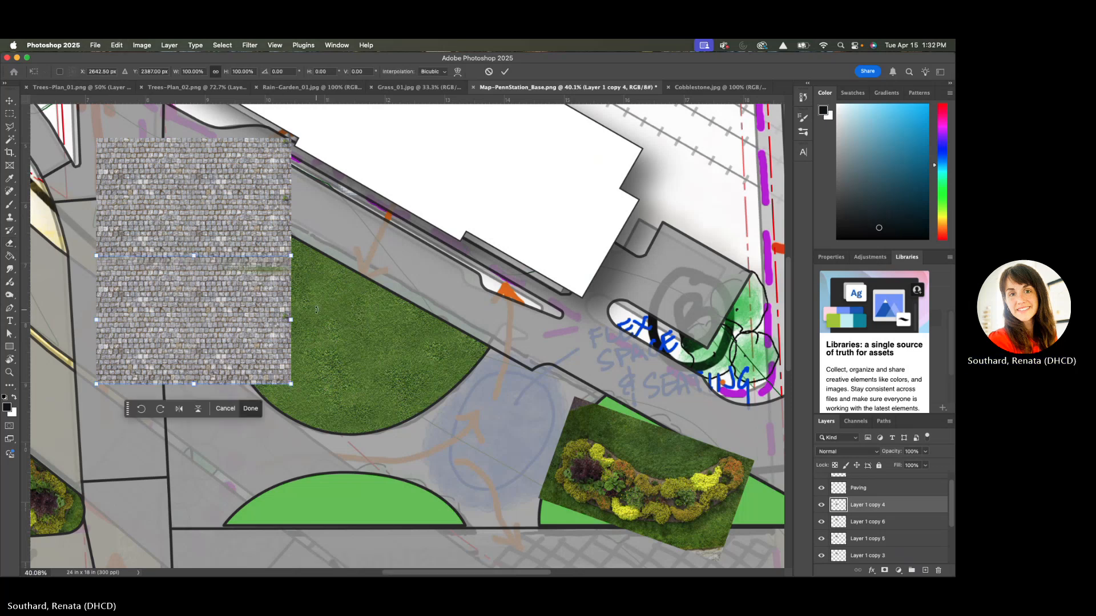
{"action": "key", "text": "Up"}
{"action": "key", "text": "Up"}
{"action": "key", "text": "Up"}
{"action": "key", "text": "Up"}
{"action": "key", "text": "Up"}
{"action": "key", "text": "Up"}
{"action": "key", "text": "Up"}
{"action": "key", "text": "Up"}
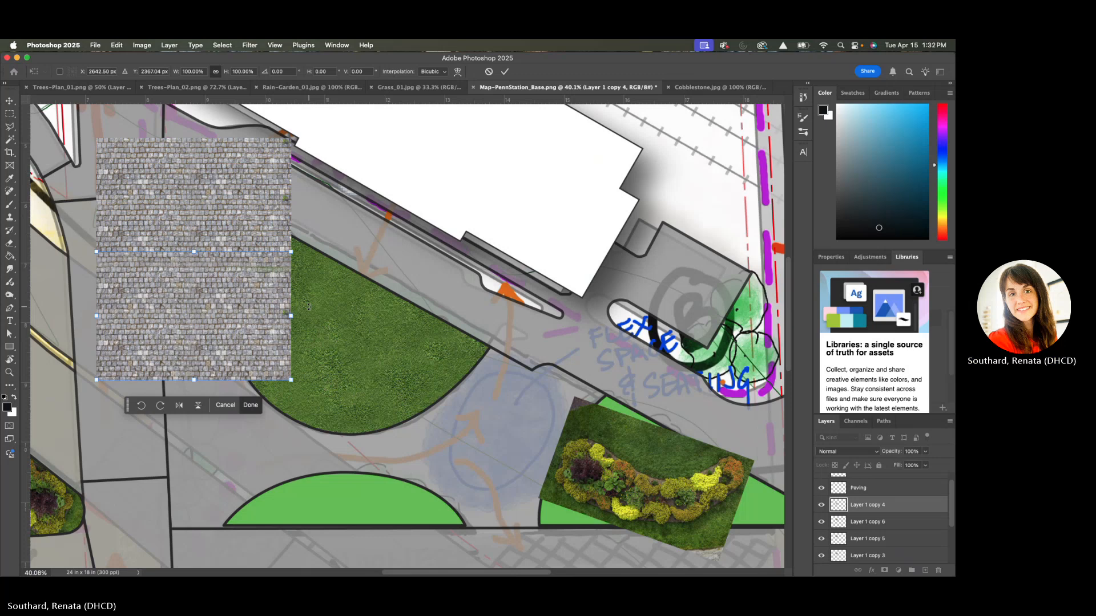
{"action": "key", "text": "Up"}
{"action": "key", "text": "Up"}
{"action": "key", "text": "Up"}
{"action": "key", "text": "Up"}
{"action": "key", "text": "Up"}
{"action": "key", "text": "Up"}
{"action": "key", "text": "Up"}
{"action": "key", "text": "Up"}
{"action": "key", "text": "Up"}
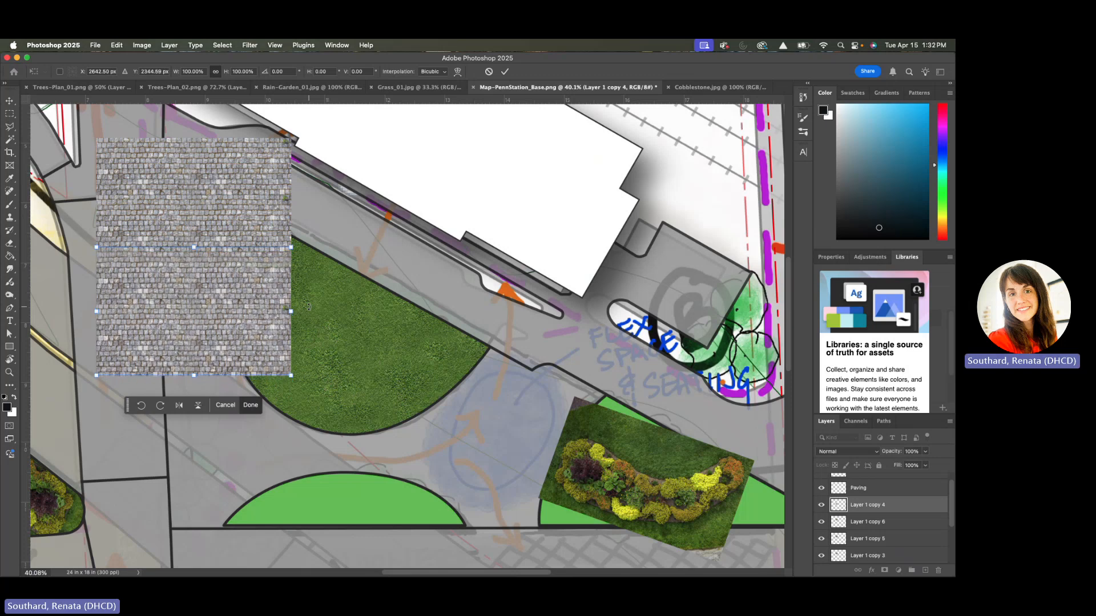
{"action": "key", "text": "Up"}
{"action": "key", "text": "Up"}
{"action": "key", "text": "Up"}
{"action": "key", "text": "Up"}
{"action": "key", "text": "Up"}
{"action": "key", "text": "Up"}
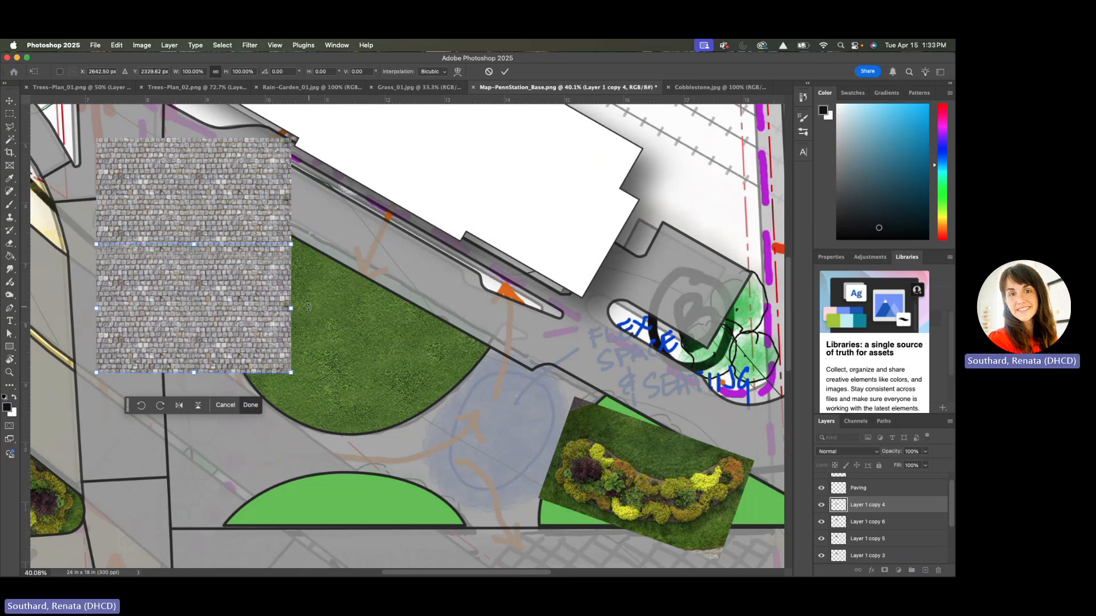
{"action": "key", "text": "Up"}
{"action": "key", "text": "Up"}
{"action": "key", "text": "Up"}
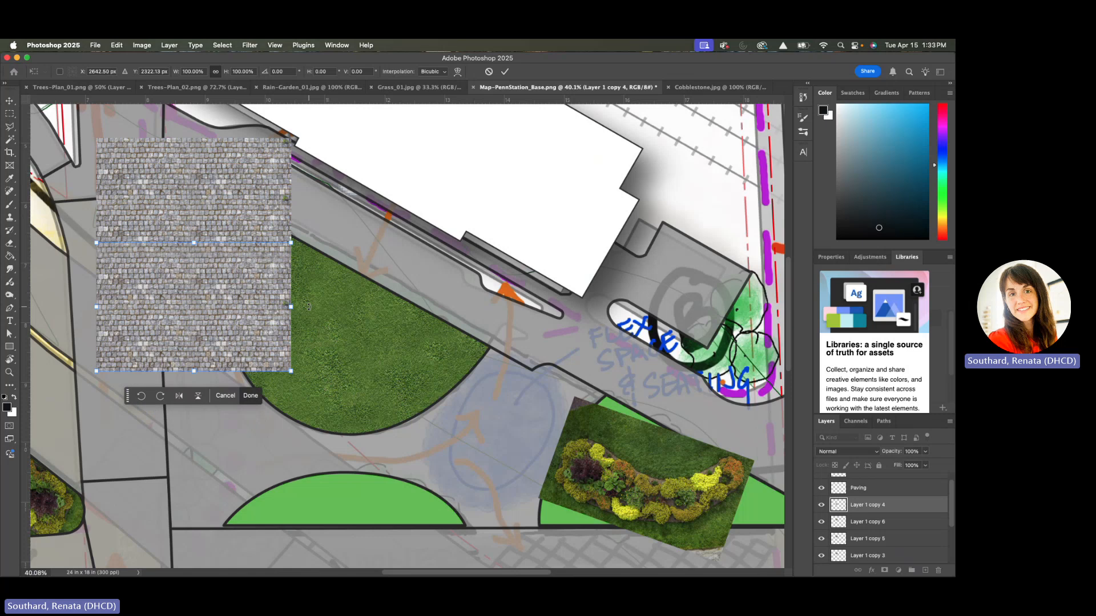
{"action": "key", "text": "e"}
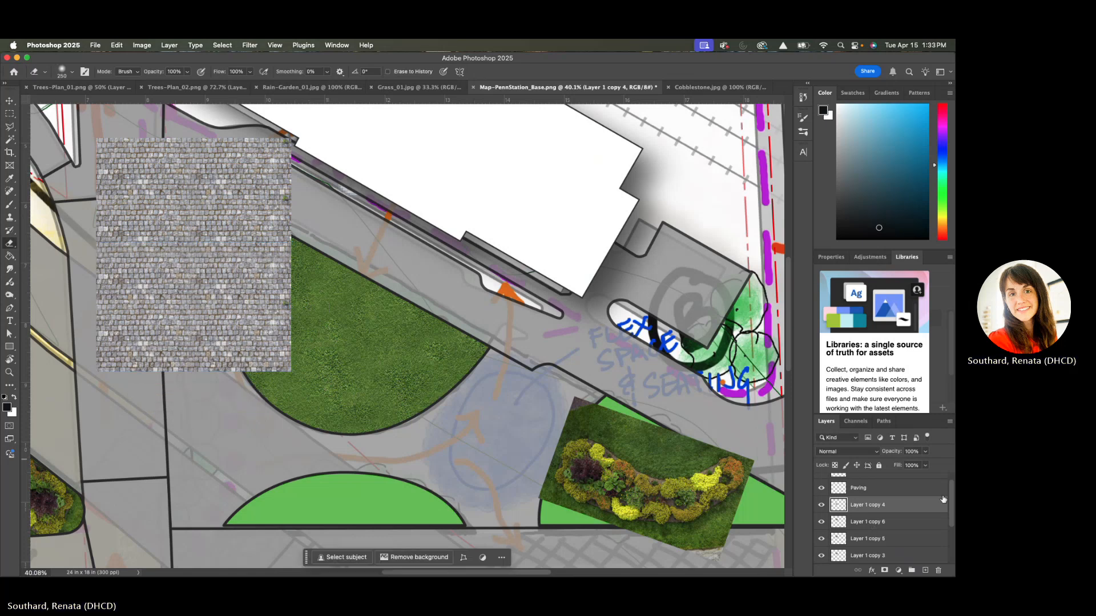
Move Layer 1 copy 6 east of the stacked cobblestones, overlap their edge and nudge it up to align the courses
{"action": "left_click", "coordinate": [908, 523]}
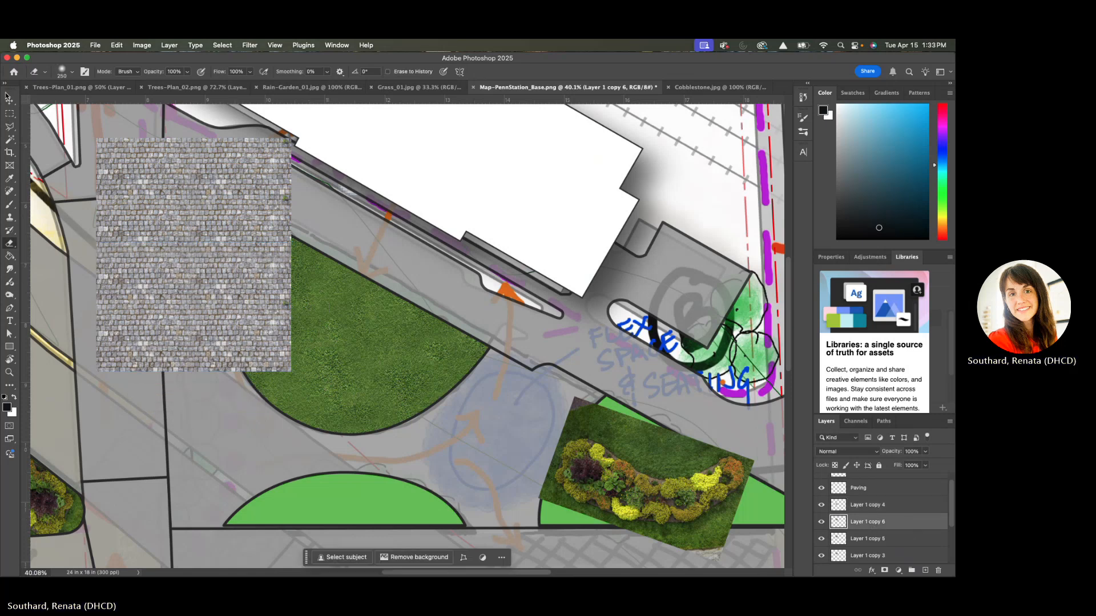
{"action": "key", "text": "v"}
{"action": "mouse_move", "coordinate": [198, 183]}
{"action": "left_mouse_down"}
{"action": "mouse_move", "coordinate": [390, 298]}
{"action": "mouse_move", "coordinate": [341, 312]}
{"action": "mouse_move", "coordinate": [265, 307]}
{"action": "mouse_move", "coordinate": [379, 336]}
{"action": "mouse_move", "coordinate": [392, 313]}
{"action": "left_mouse_up"}
{"action": "scroll", "coordinate": [394, 318], "scroll_direction": "up", "scroll_amount": 5}
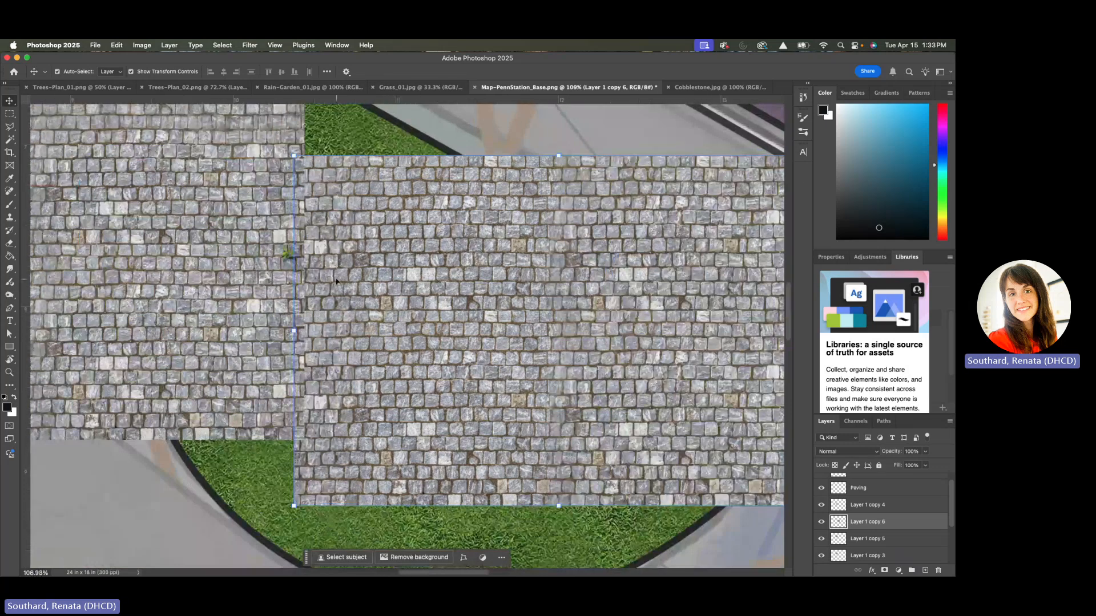
{"action": "left_click_drag", "start_coordinate": [336, 281], "coordinate": [296, 285]}
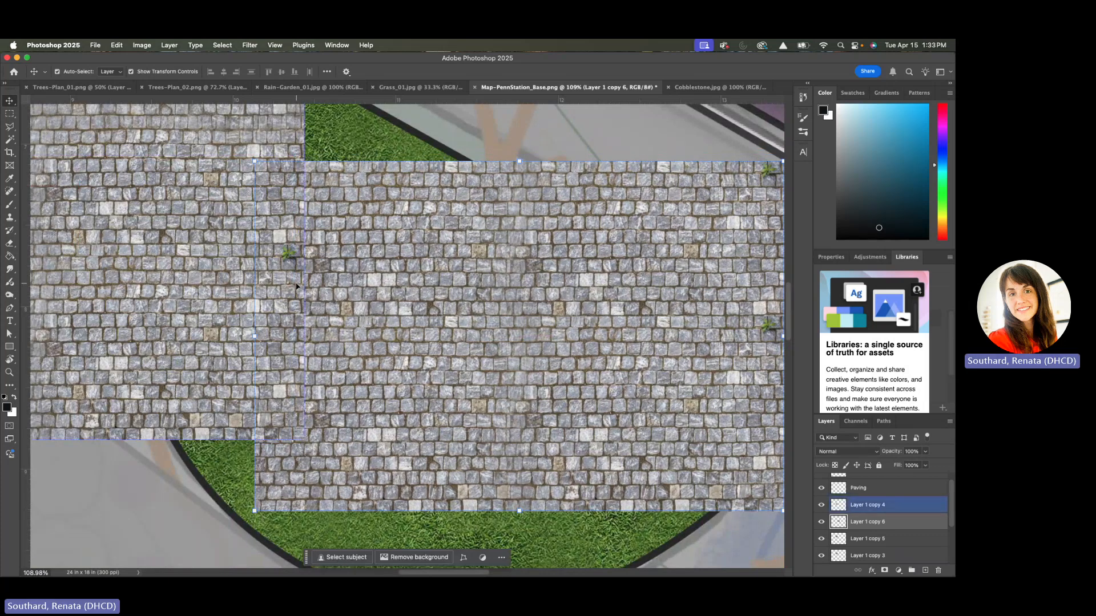
{"action": "key", "text": "Up"}
{"action": "key", "text": "Up"}
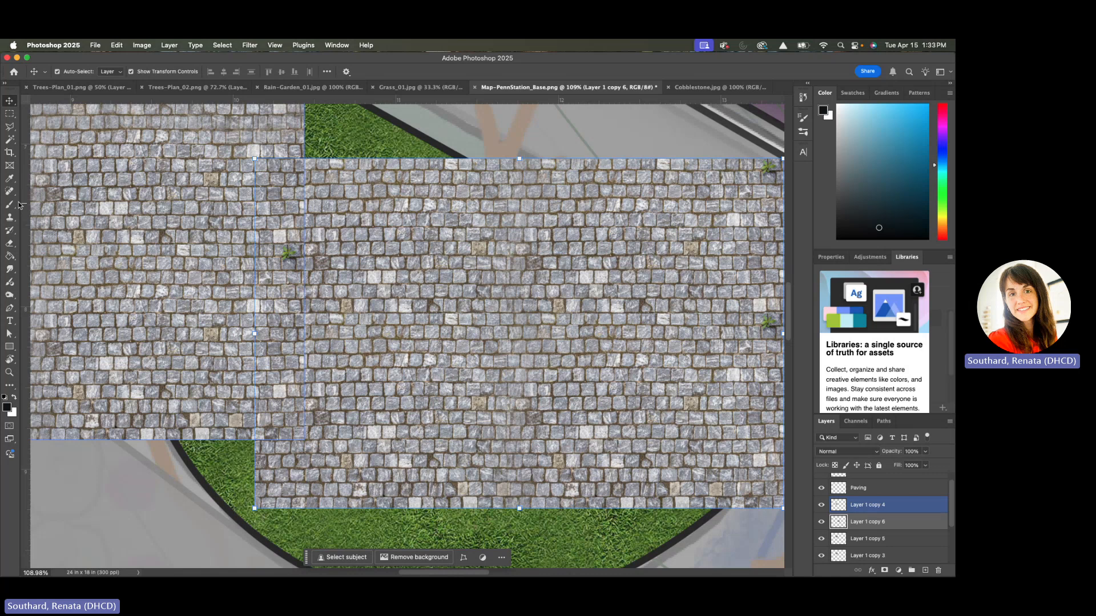
Try erasing the seam along the west edge of Layer 1 copy 6, and undo the eraser stroke
{"action": "left_click", "coordinate": [9, 217]}
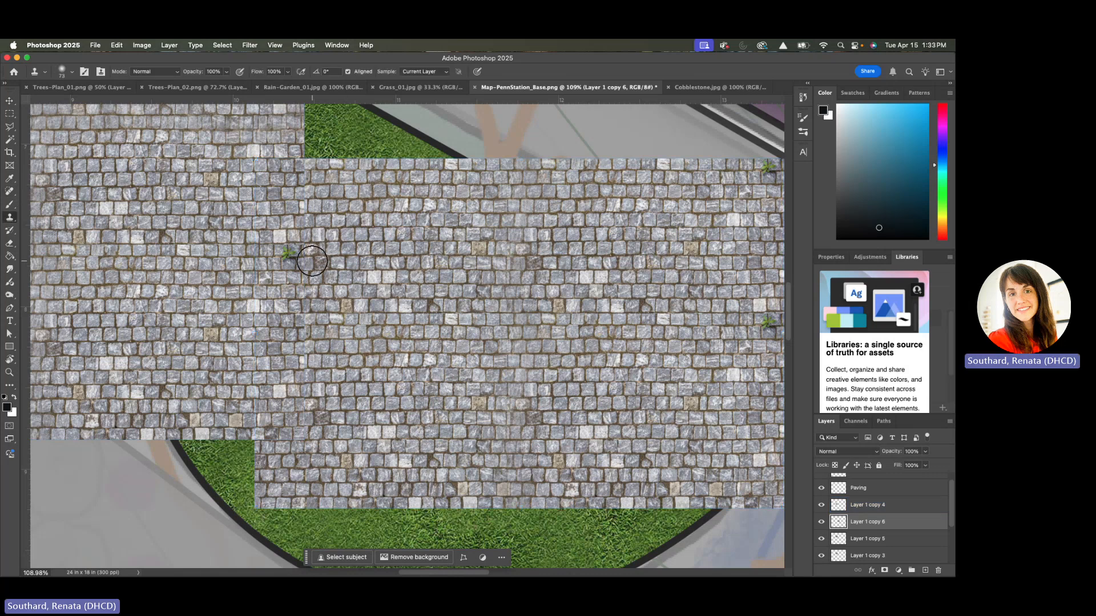
{"action": "left_click", "coordinate": [10, 243]}
{"action": "left_click_drag", "start_coordinate": [318, 268], "coordinate": [359, 285]}
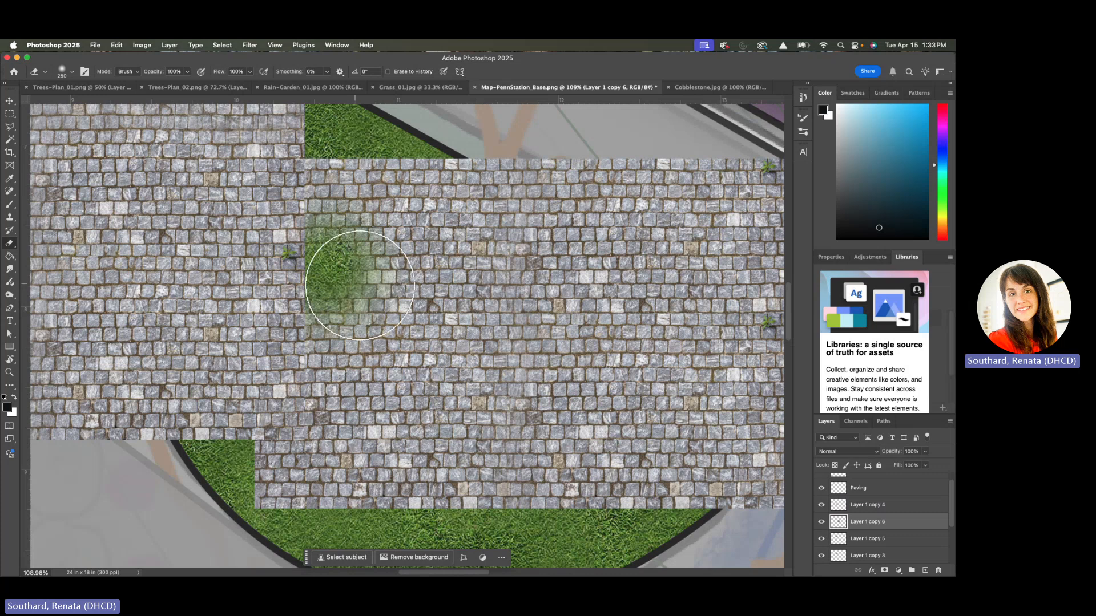
{"action": "key", "text": "z"}
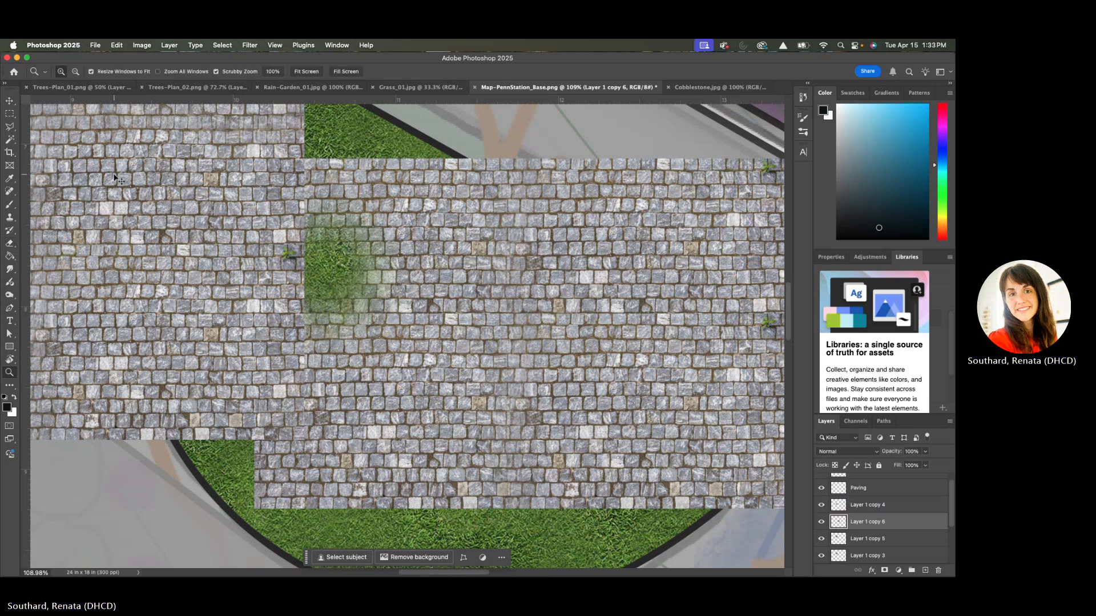
{"action": "key", "text": "super+z"}
Erase the weed tuft and hard seam along the east edge of Layer 1 copy 4 with the soft Eraser
{"action": "left_click", "coordinate": [9, 103]}
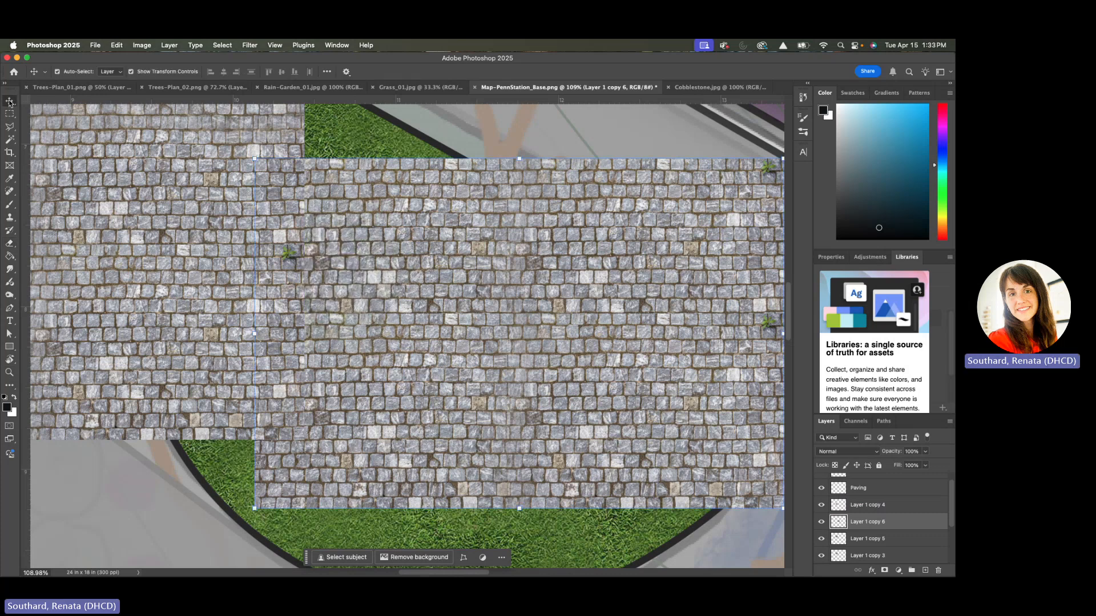
{"action": "left_click", "coordinate": [233, 308]}
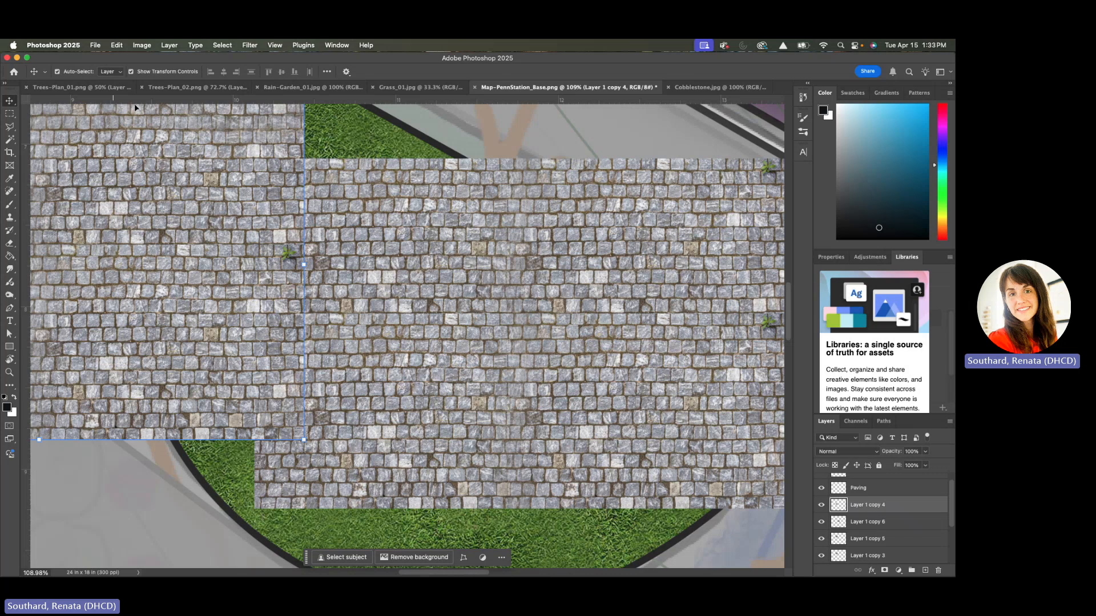
{"action": "left_click", "coordinate": [9, 246]}
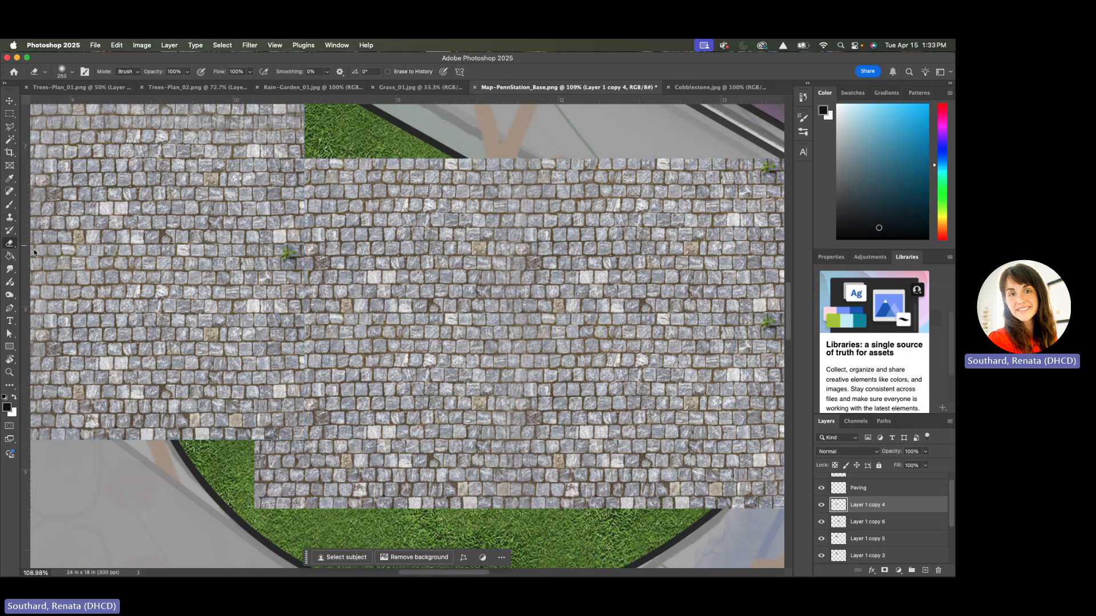
{"action": "left_click", "coordinate": [321, 266]}
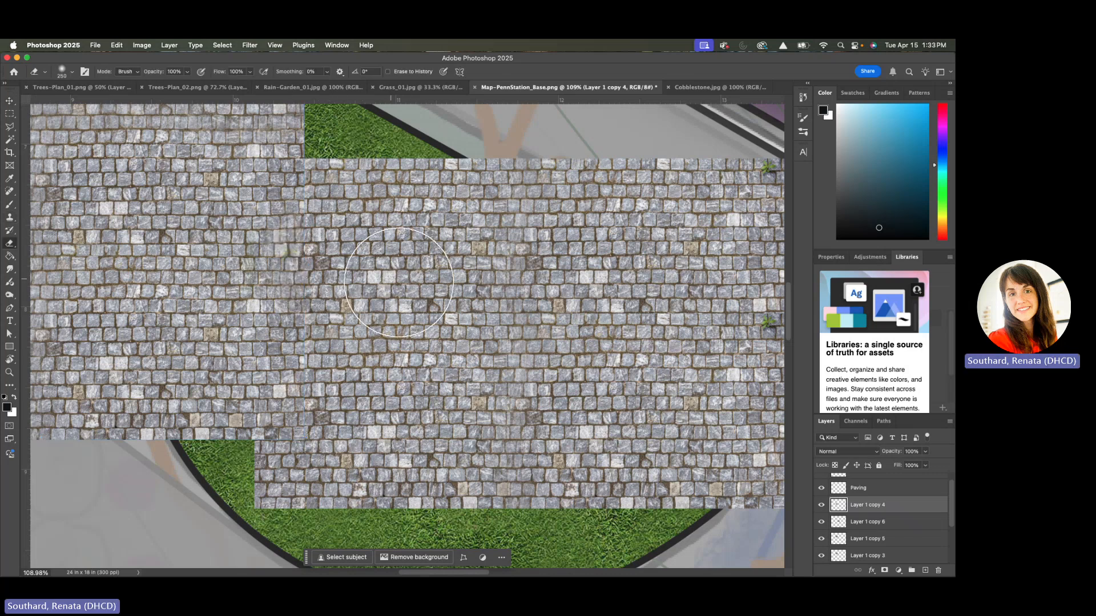
{"action": "scroll", "coordinate": [481, 306], "scroll_direction": "down", "scroll_amount": 4}
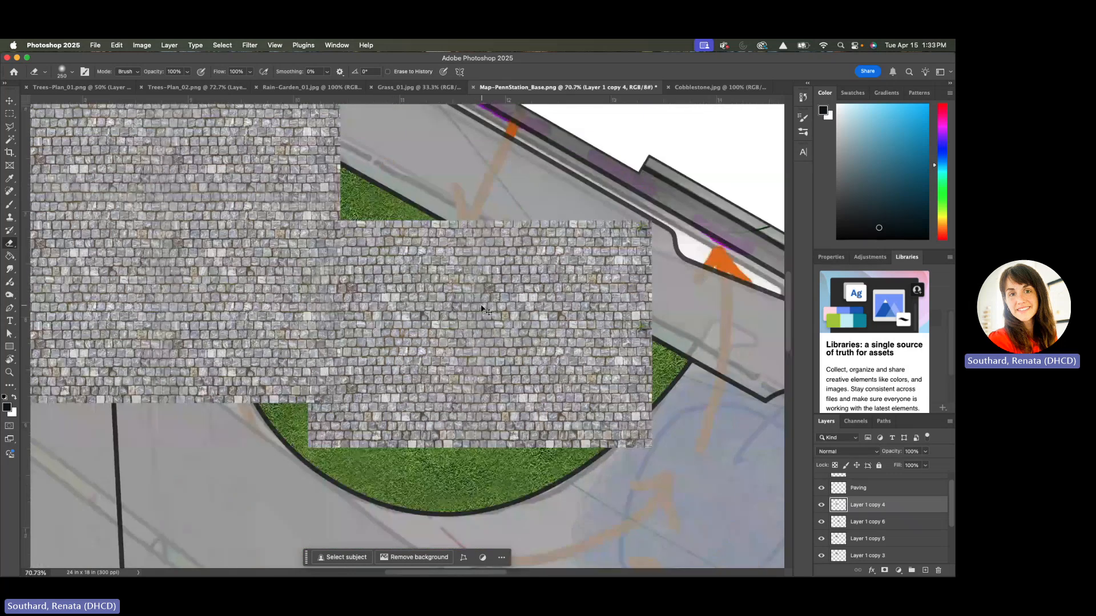
{"action": "key", "text": "super+t"}
{"action": "left_click_drag", "start_coordinate": [418, 307], "coordinate": [418, 306]}
{"action": "left_click_drag", "start_coordinate": [415, 305], "coordinate": [412, 304]}
{"action": "key", "text": "Return"}
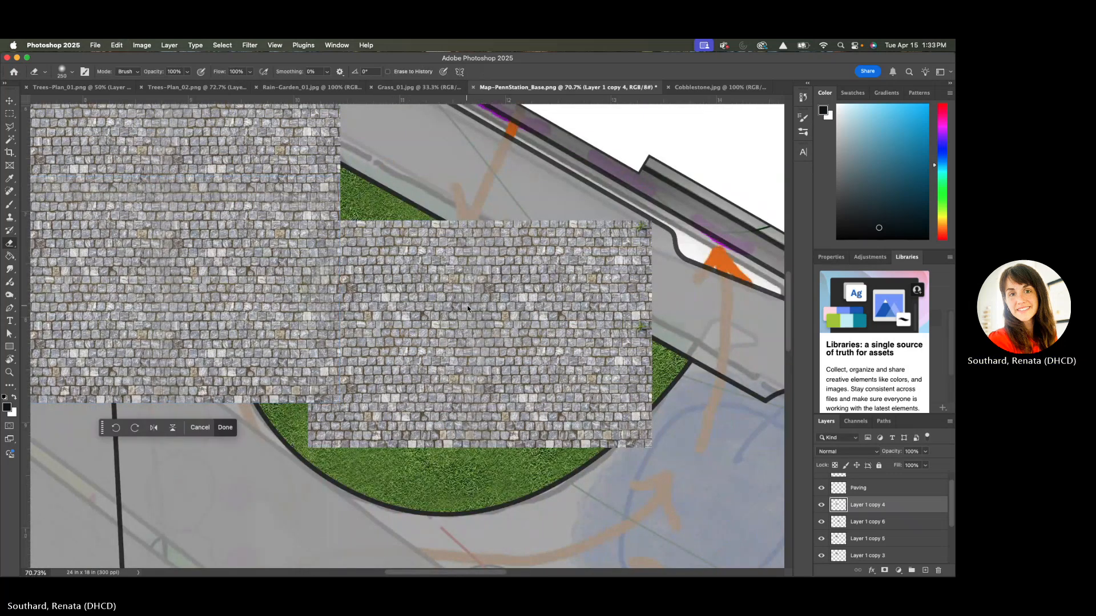
Shift Layer 1 copy 6 slightly west so it overlaps the cobblestones of Layer 1 copy 4 further
{"action": "key", "text": "e"}
{"action": "left_click", "coordinate": [9, 101]}
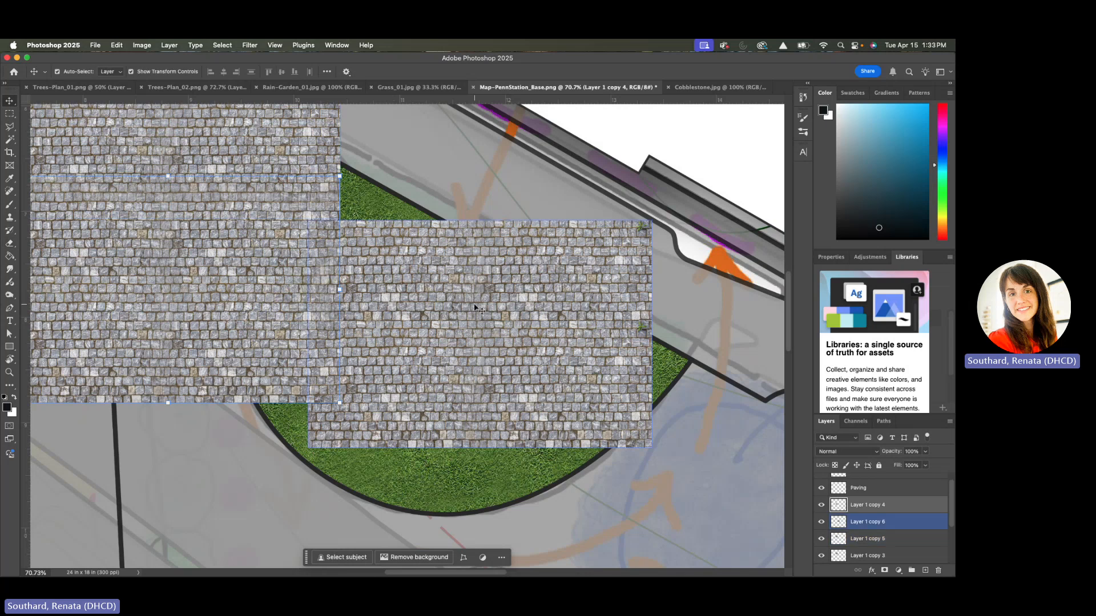
{"action": "left_click_drag", "start_coordinate": [474, 308], "coordinate": [456, 307]}
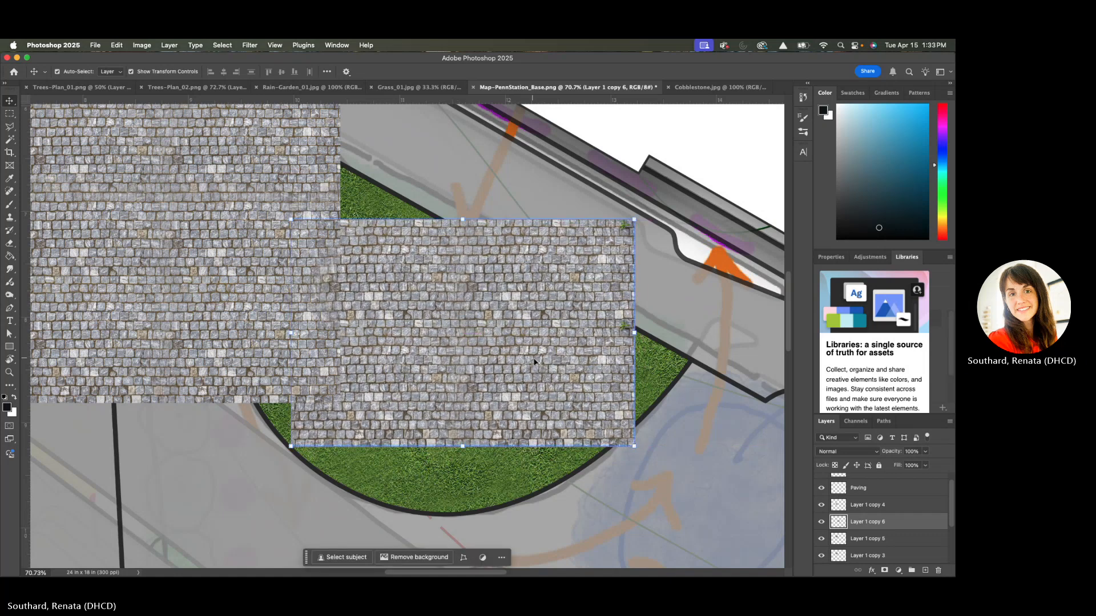
Move Layer 1 copy 5 east of the northwest cobblestone block, overlapping its neighbours with the courses aligned, and take up the Eraser
{"action": "scroll", "coordinate": [534, 362], "scroll_direction": "down", "scroll_amount": 3}
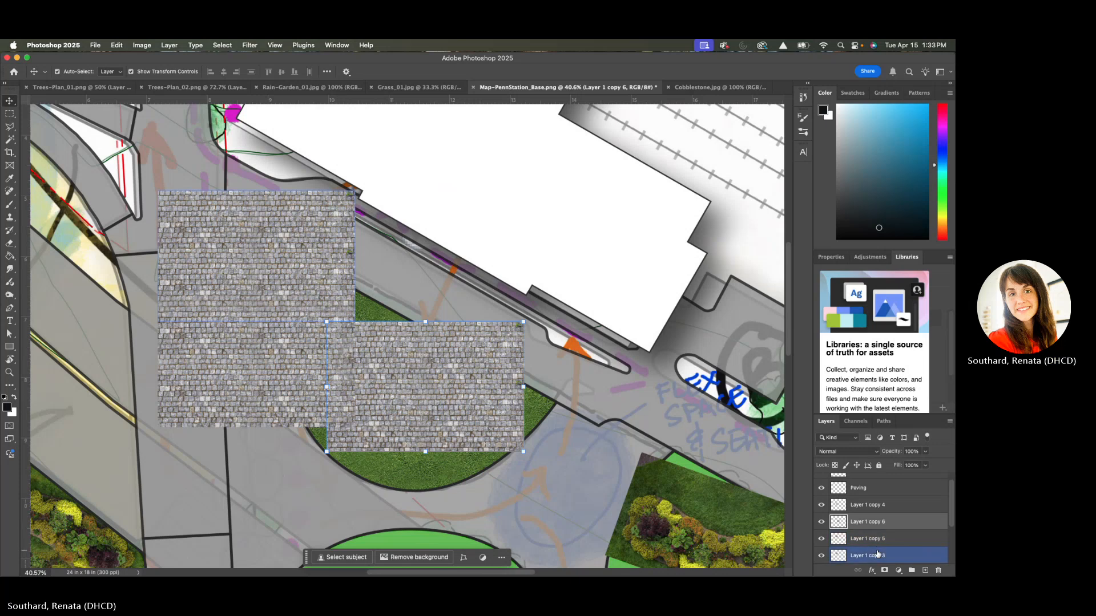
{"action": "left_click", "coordinate": [310, 253]}
{"action": "left_click_drag", "start_coordinate": [310, 253], "coordinate": [475, 277]}
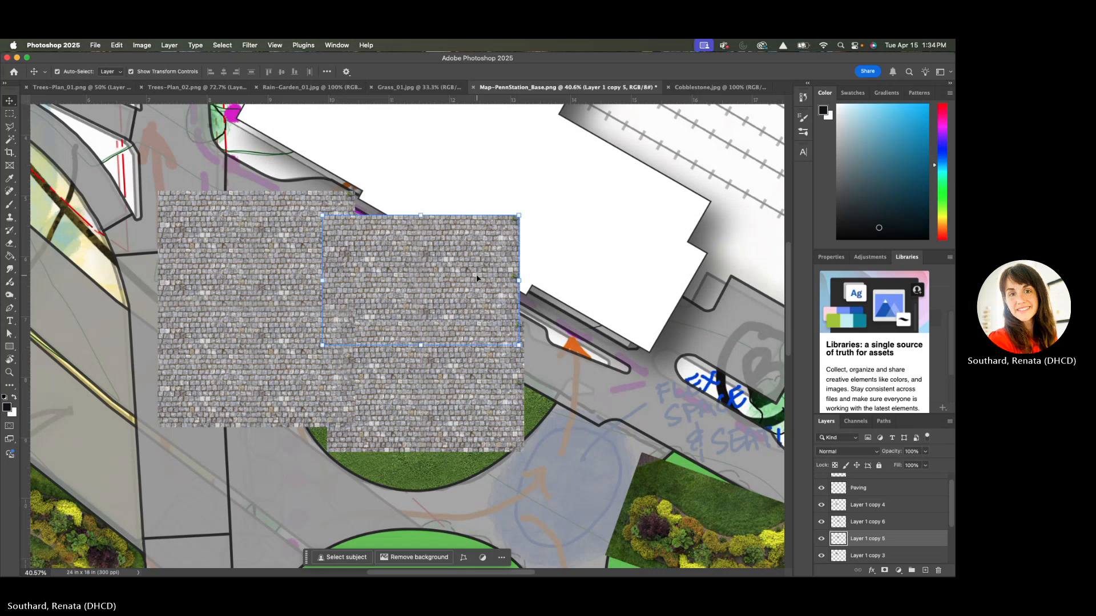
{"action": "scroll", "coordinate": [476, 276], "scroll_direction": "up", "scroll_amount": 3}
{"action": "scroll", "coordinate": [476, 275], "scroll_direction": "up", "scroll_amount": 3}
{"action": "scroll", "coordinate": [476, 275], "scroll_direction": "left", "scroll_amount": 2}
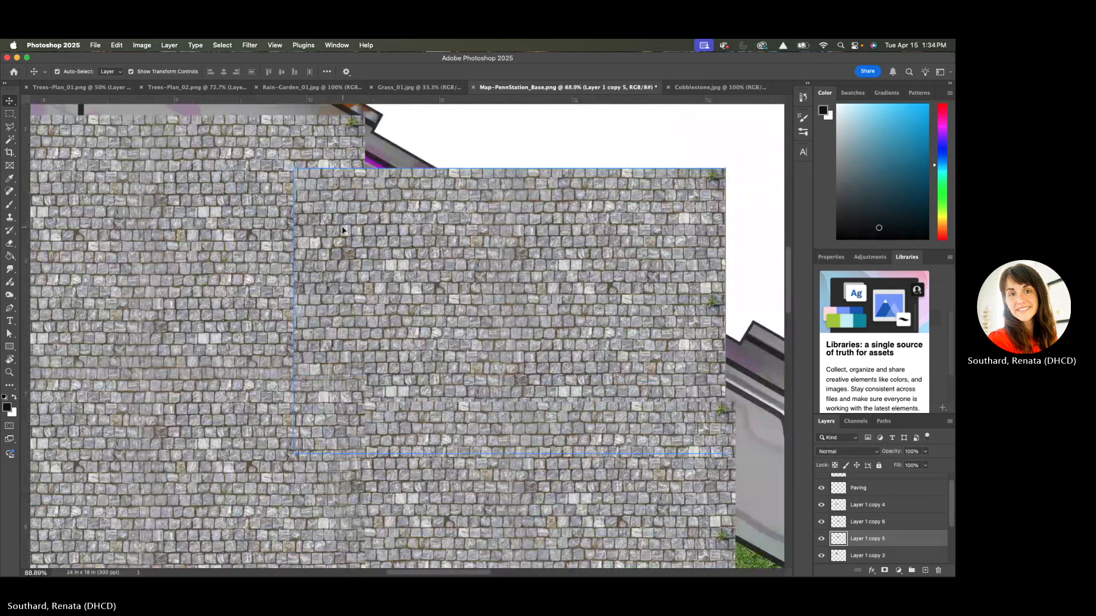
{"action": "left_click_drag", "start_coordinate": [342, 227], "coordinate": [305, 233]}
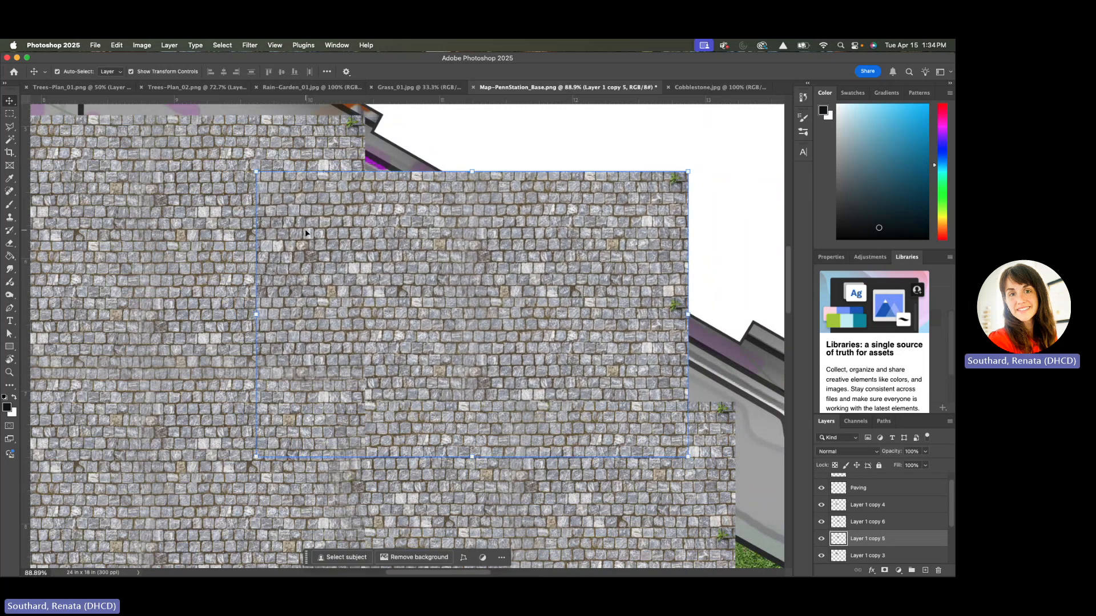
{"action": "key", "text": "e"}
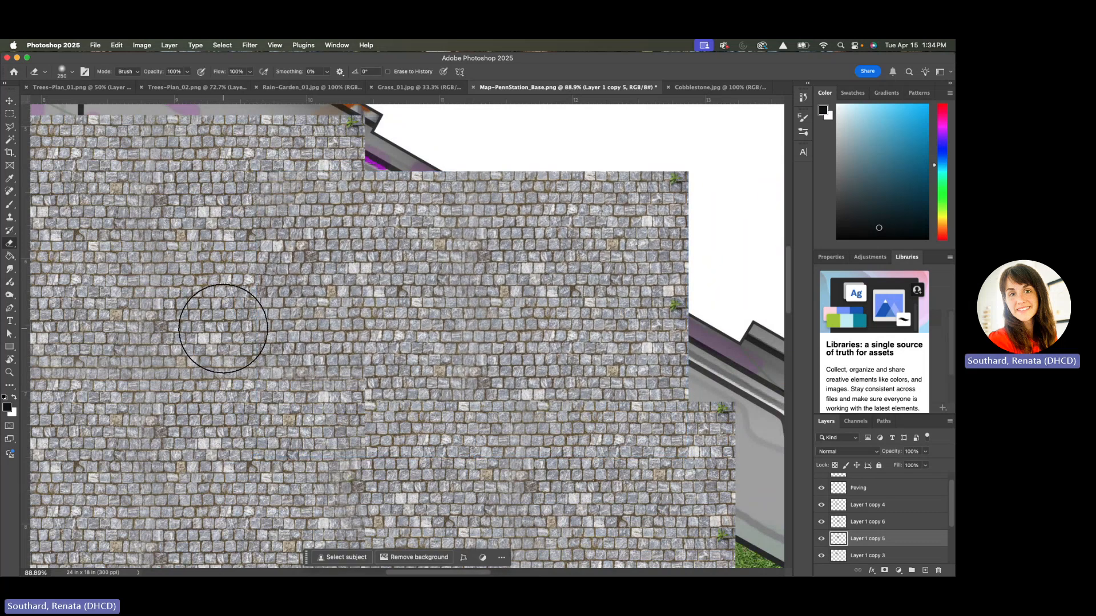
Merge the four cobblestone layers, Layer 1 copy 3 through Layer 1 copy 6, into one layer
{"action": "scroll", "coordinate": [315, 482], "scroll_direction": "down", "scroll_amount": 5}
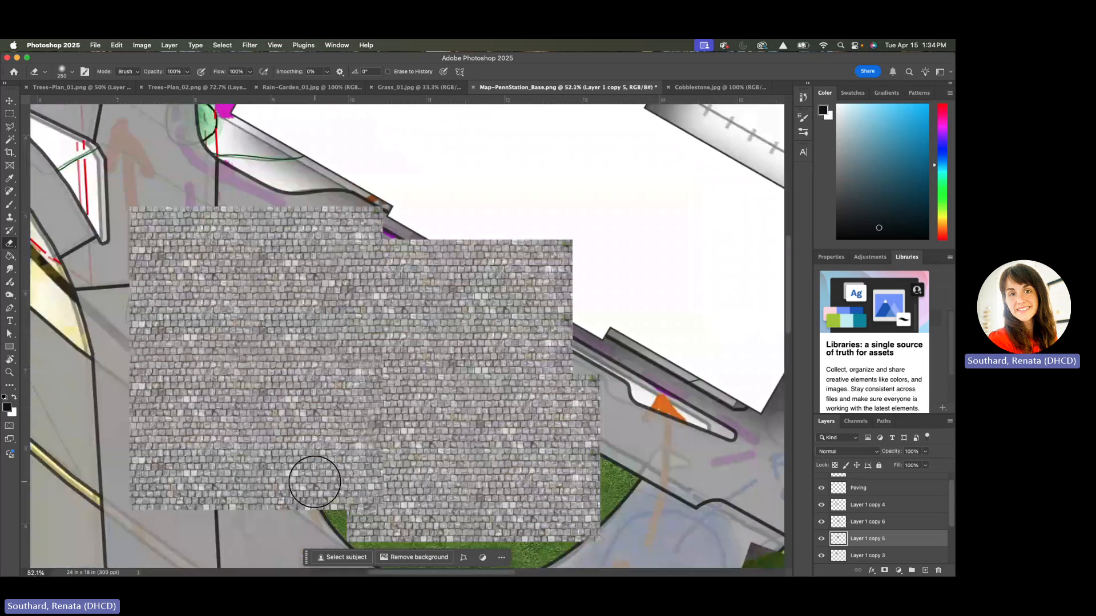
{"action": "scroll", "coordinate": [926, 509], "scroll_direction": "down", "scroll_amount": 1}
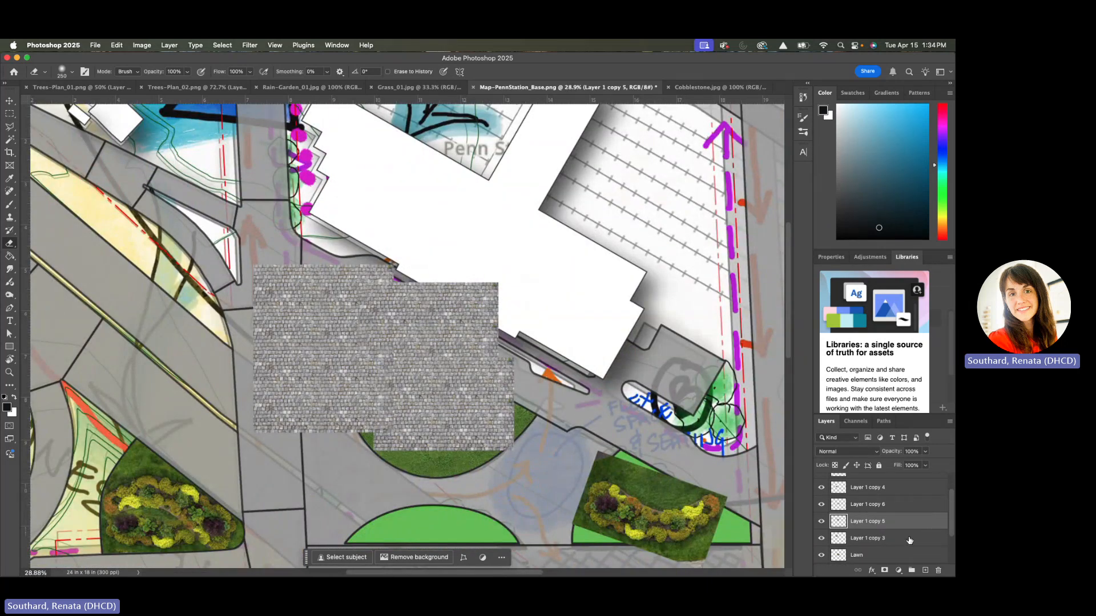
{"action": "left_click", "coordinate": [909, 540]}
{"action": "left_click", "coordinate": [899, 492]}
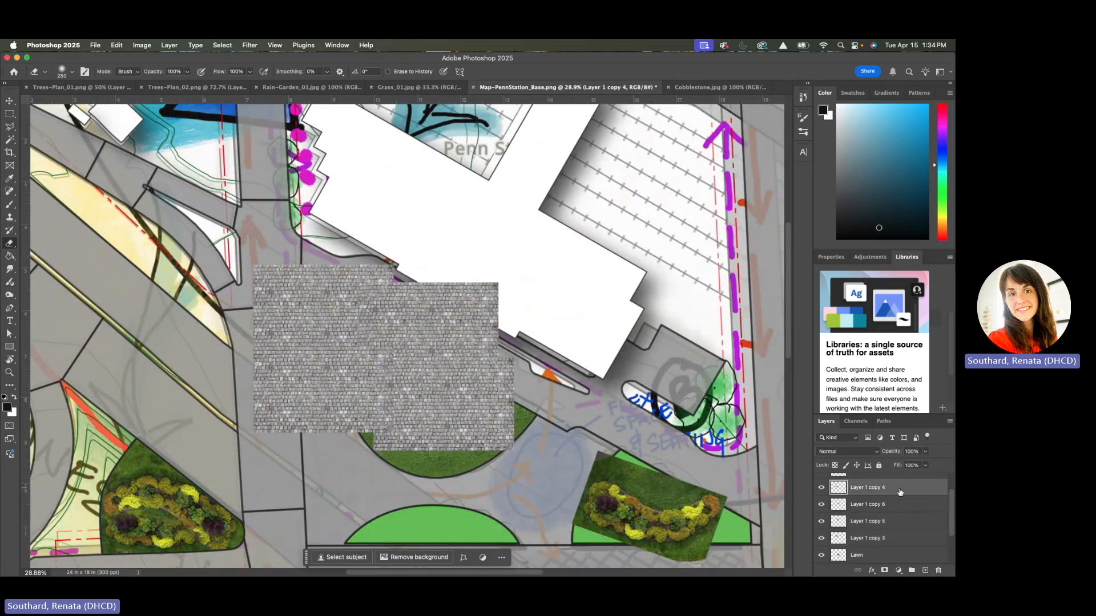
{"action": "left_click", "coordinate": [898, 538], "text": "shift"}
{"action": "right_click", "coordinate": [892, 539]}
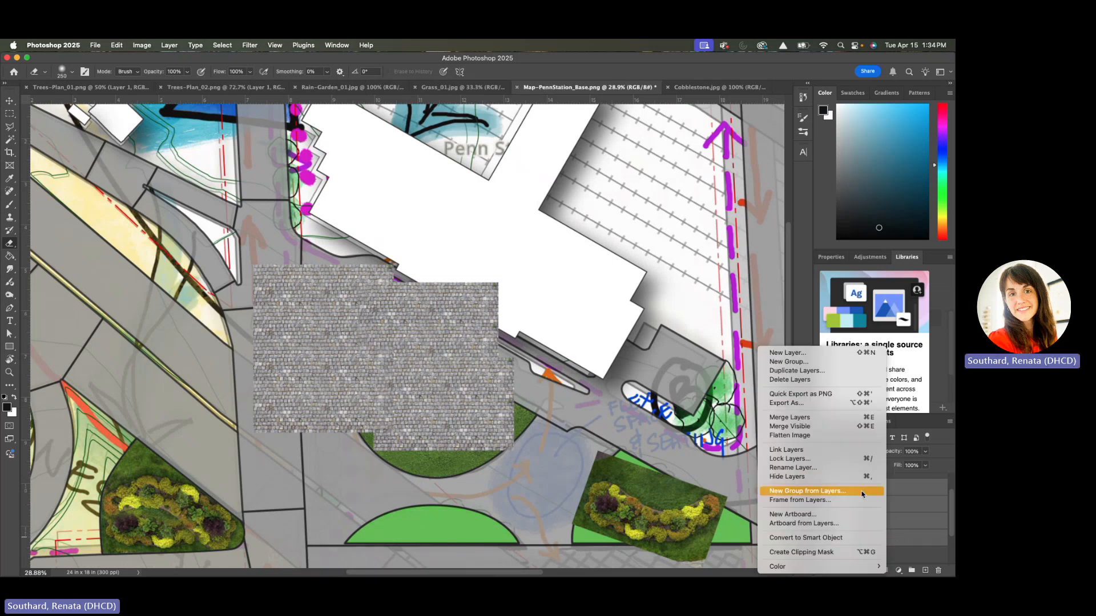
{"action": "left_click", "coordinate": [827, 417]}
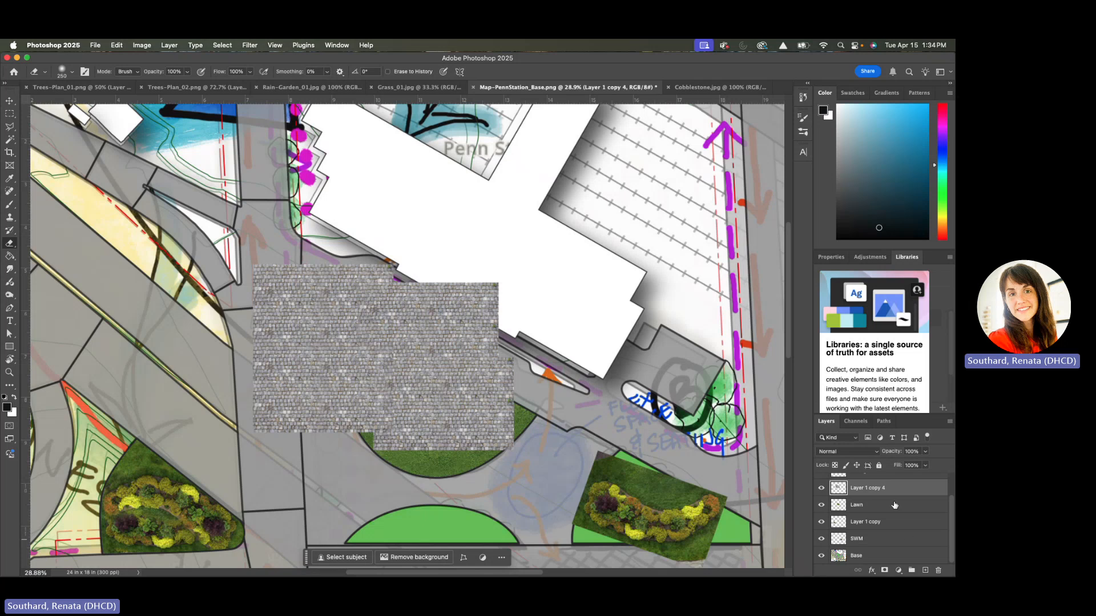
Duplicate the merged cobblestone layer, move the copy south and slightly east over the block's lower edge, and take up the Eraser
{"action": "left_click_drag", "start_coordinate": [899, 492], "coordinate": [925, 571]}
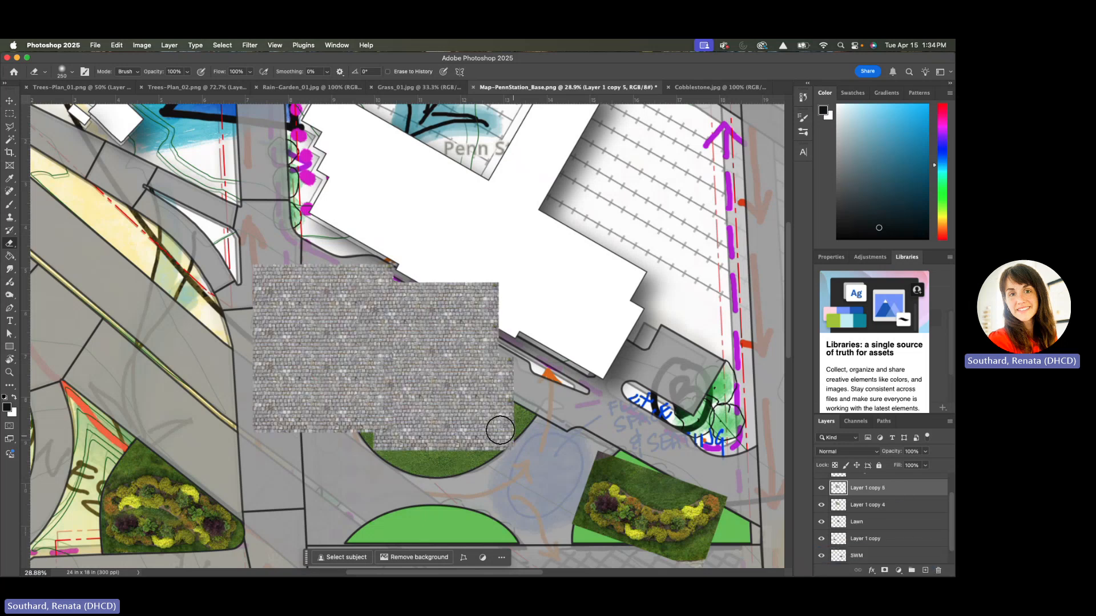
{"action": "key", "text": "m"}
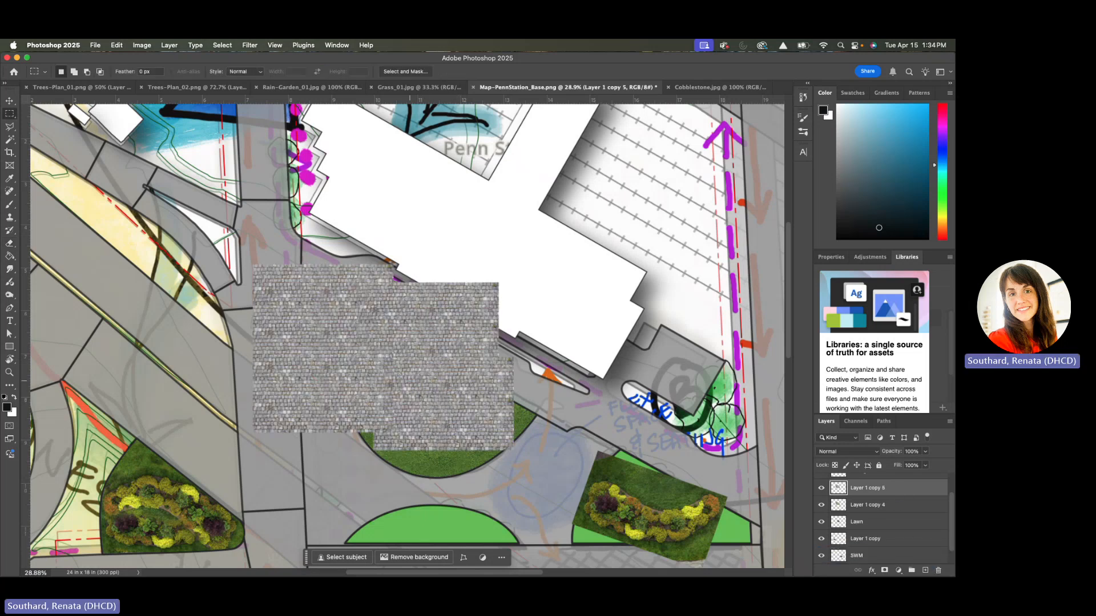
{"action": "key", "text": "v"}
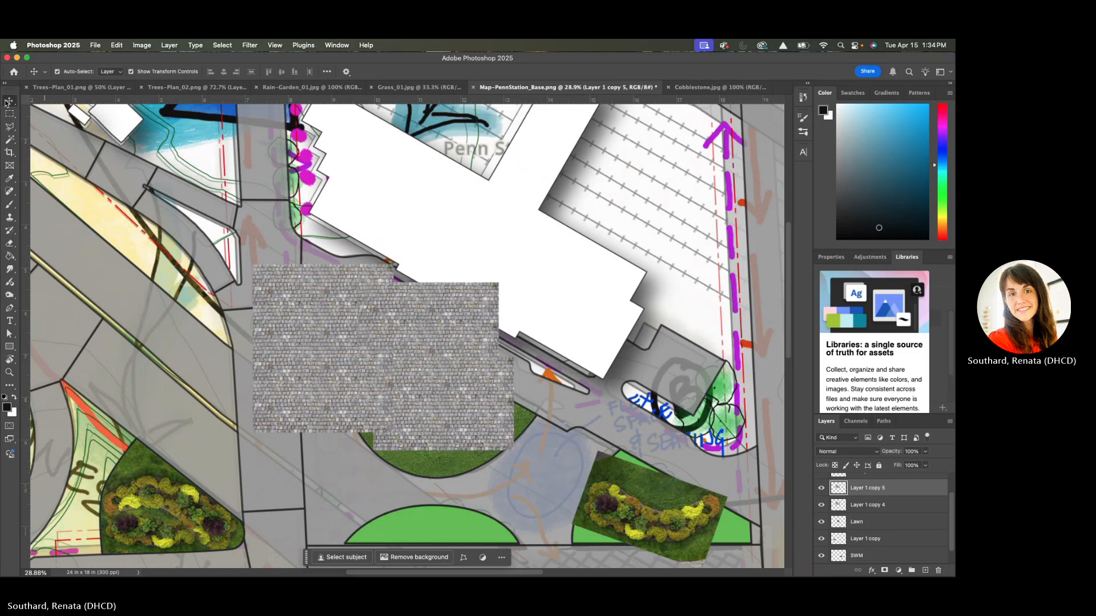
{"action": "left_click_drag", "start_coordinate": [416, 387], "coordinate": [446, 523]}
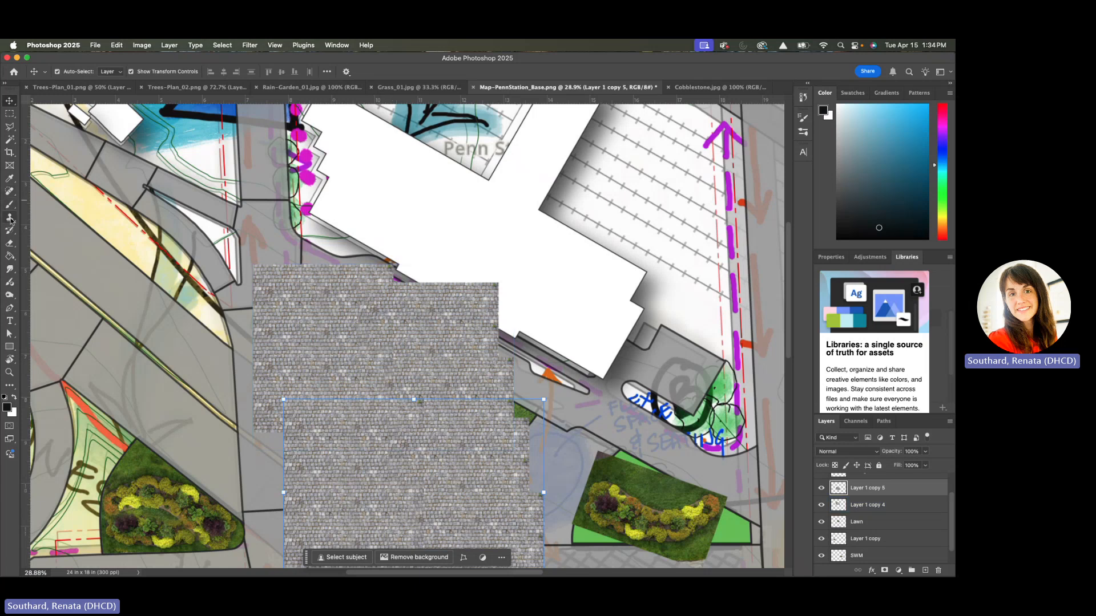
{"action": "left_click", "coordinate": [10, 245]}
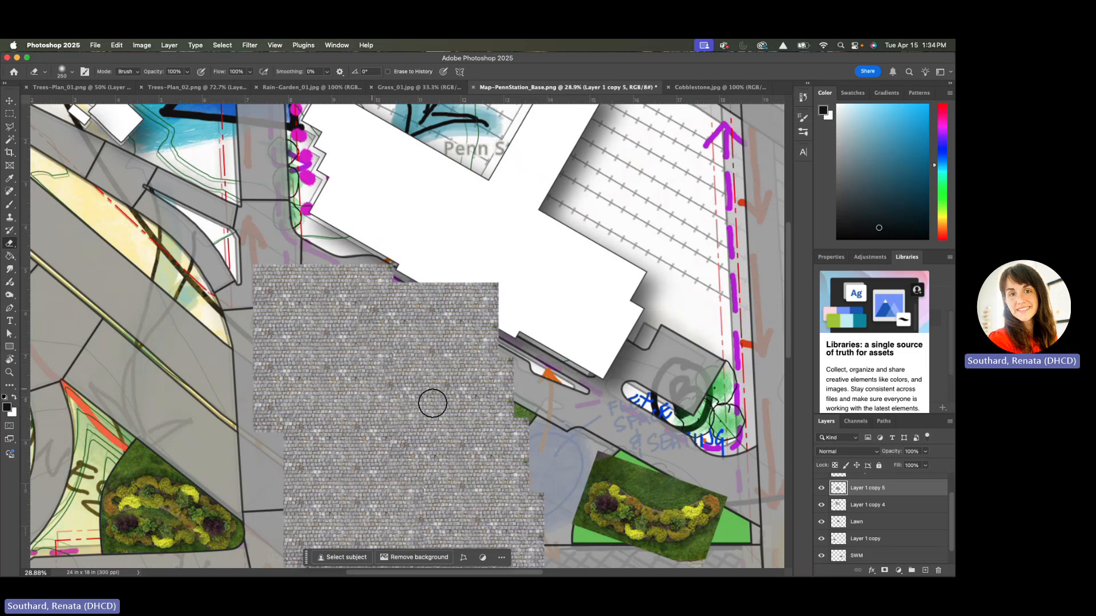
Merge Layer 1 copy 5 and Layer 1 copy 4 into a single cobblestone layer
{"action": "scroll", "coordinate": [425, 349], "scroll_direction": "down", "scroll_amount": 1}
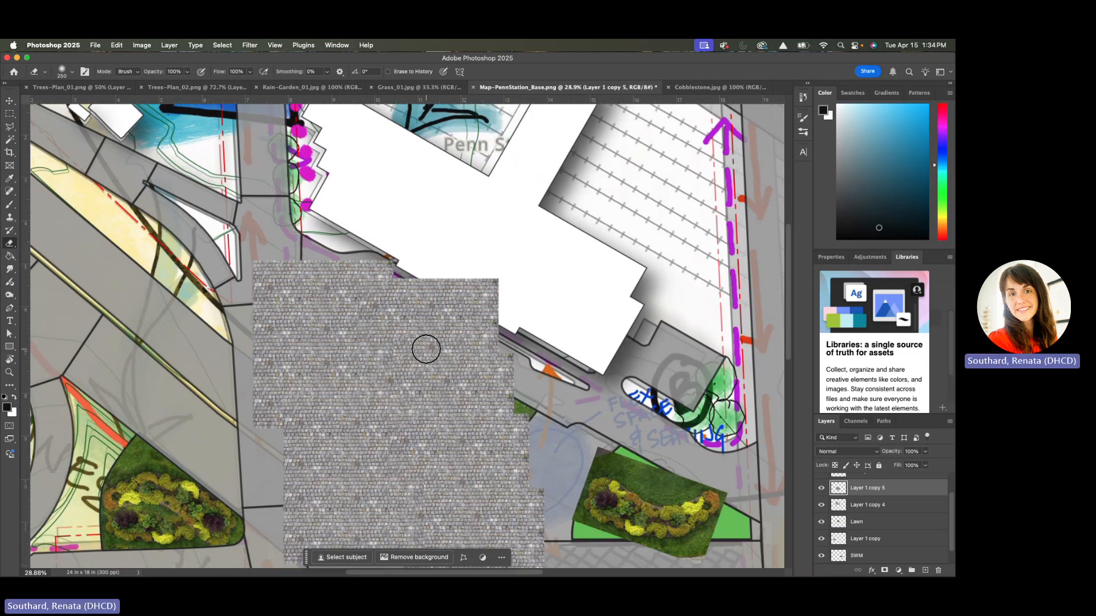
{"action": "scroll", "coordinate": [425, 349], "scroll_direction": "down", "scroll_amount": 3}
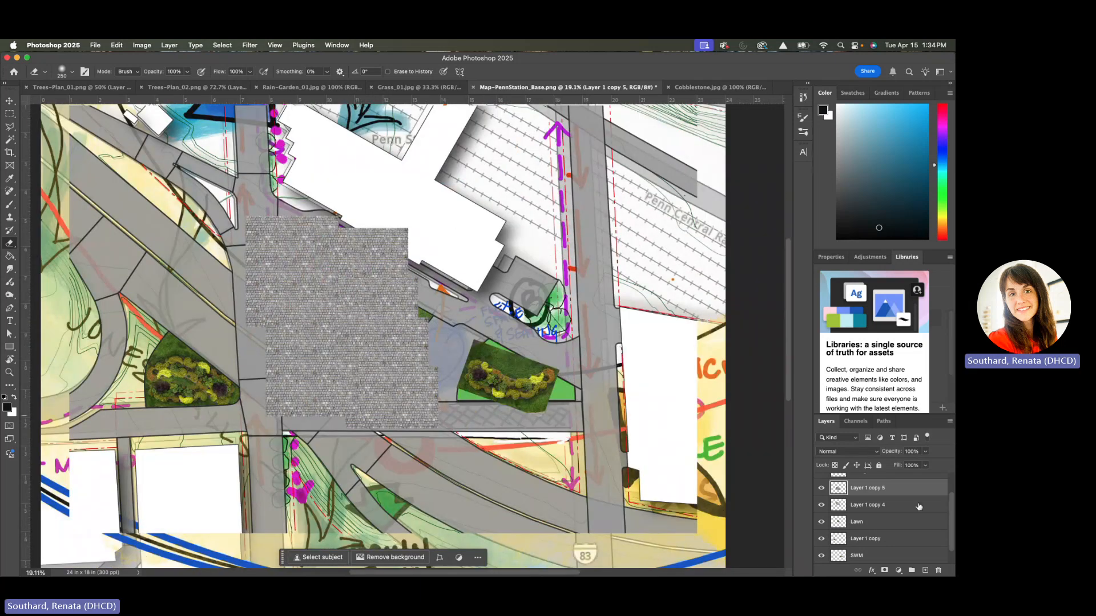
{"action": "left_click", "coordinate": [919, 506], "text": "shift"}
{"action": "right_click", "coordinate": [866, 506]}
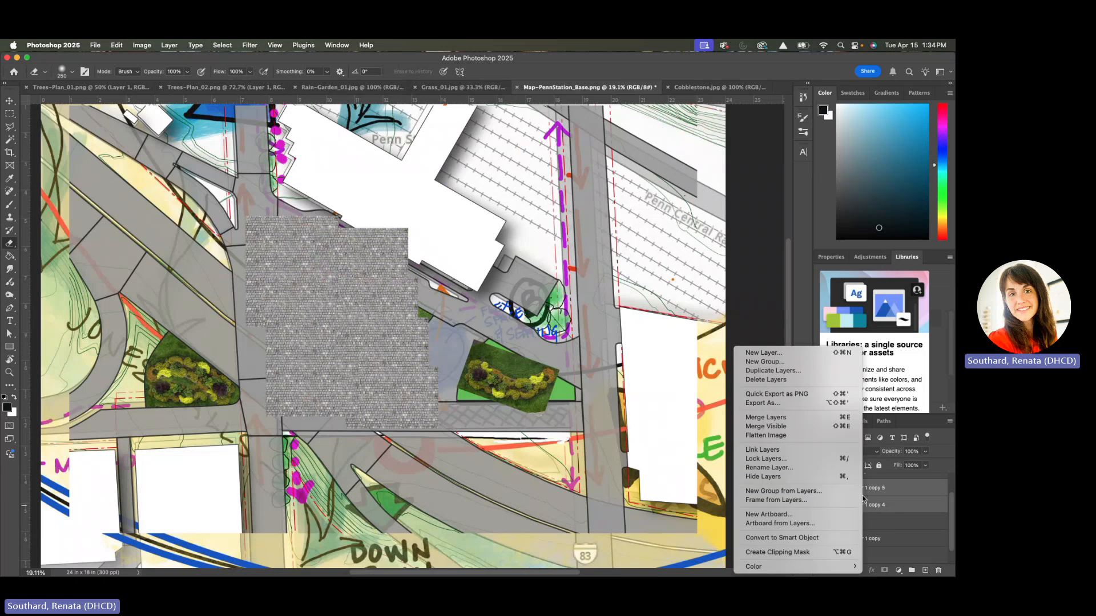
{"action": "left_click", "coordinate": [765, 417]}
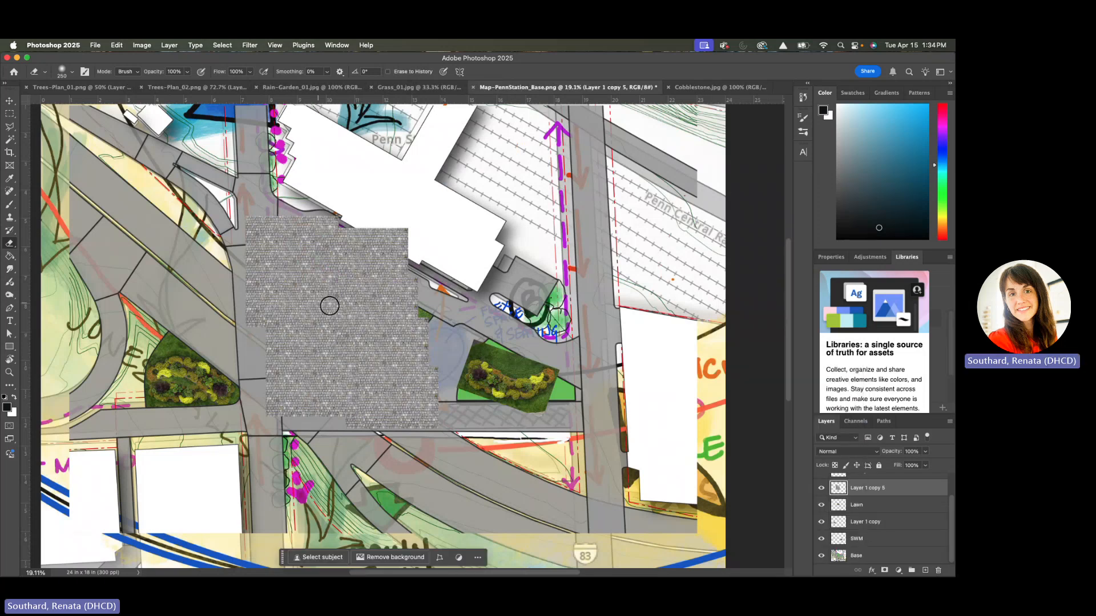
Duplicate the enlarged cobblestone layer, move the copy over the eastern plaza overlapping the original, and take up the Eraser
{"action": "left_click_drag", "start_coordinate": [885, 488], "coordinate": [925, 570]}
{"action": "key", "text": "v"}
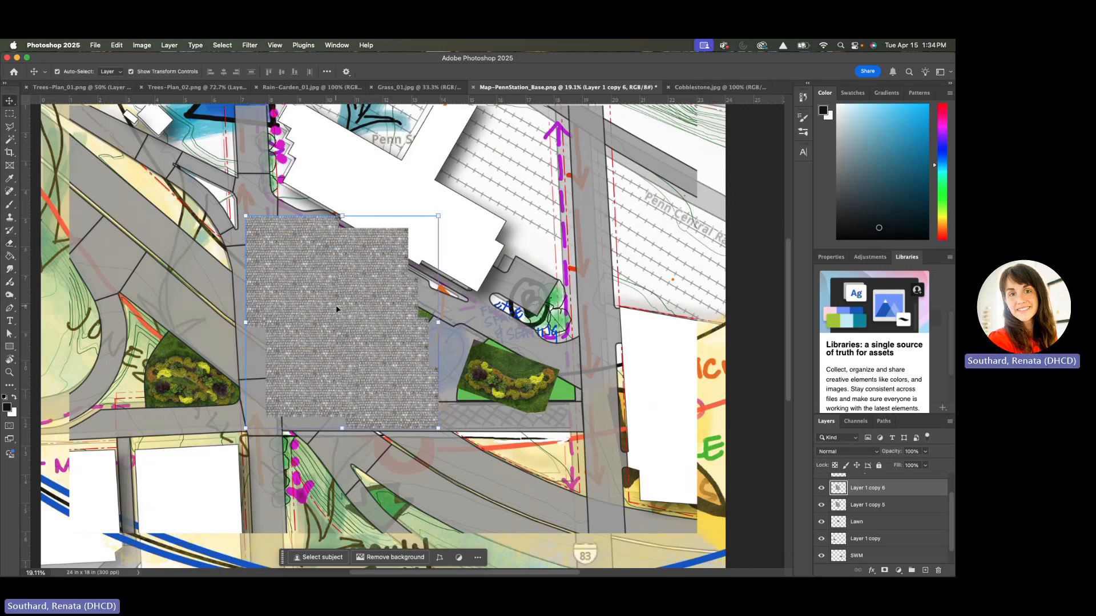
{"action": "left_click_drag", "start_coordinate": [336, 308], "coordinate": [479, 364]}
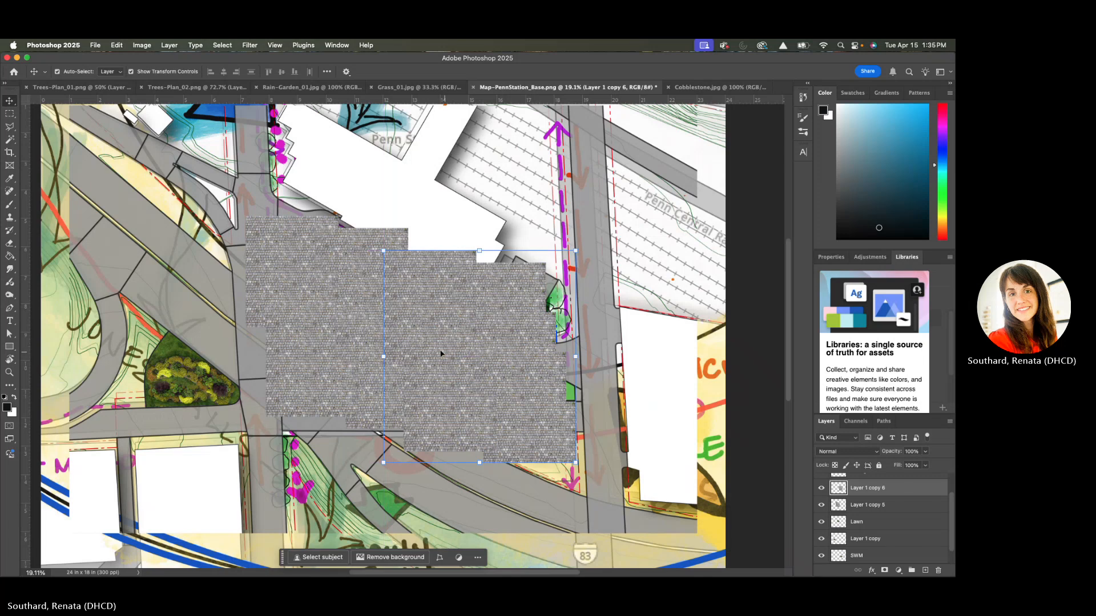
{"action": "key", "text": "e"}
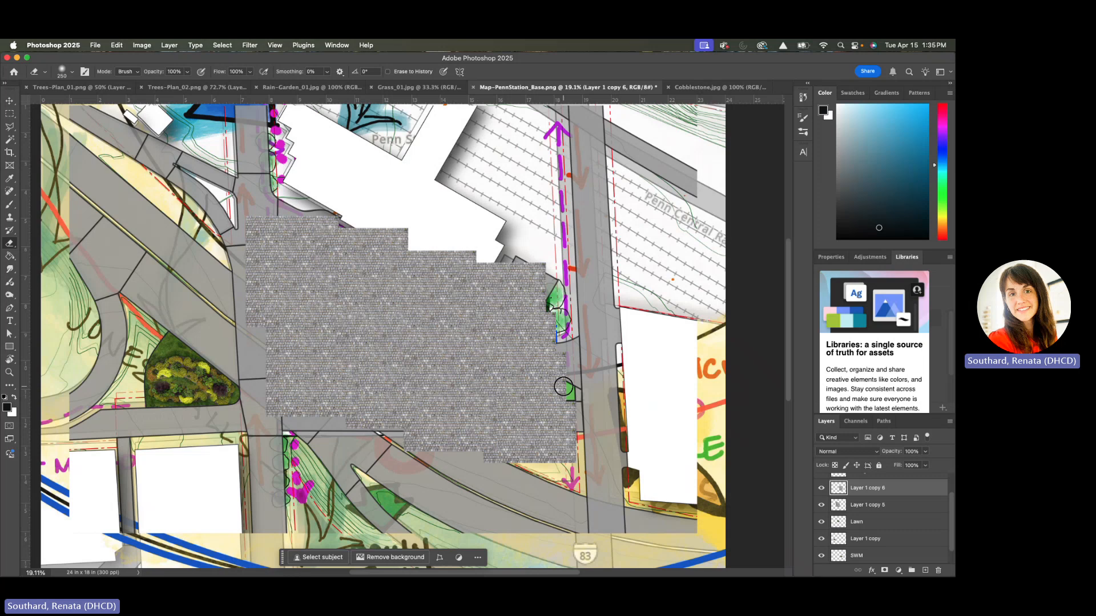
Merge Layer 1 copy 6 with Layer 1 copy 5 into one layer of plaza cobblestones
{"action": "left_click", "coordinate": [895, 508], "text": "shift"}
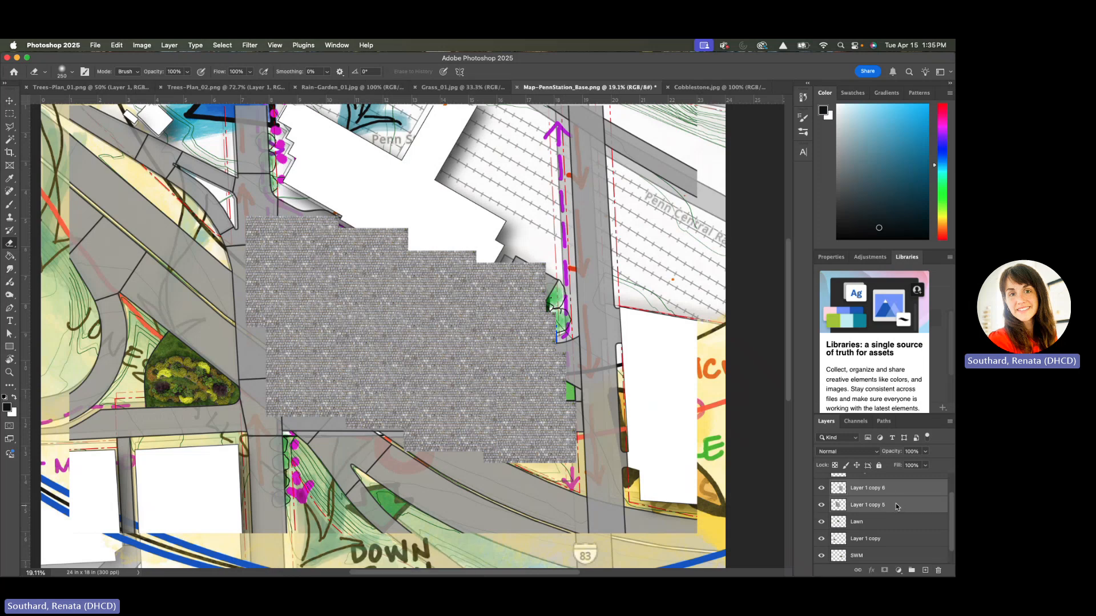
{"action": "right_click", "coordinate": [895, 508]}
{"action": "left_click", "coordinate": [825, 421]}
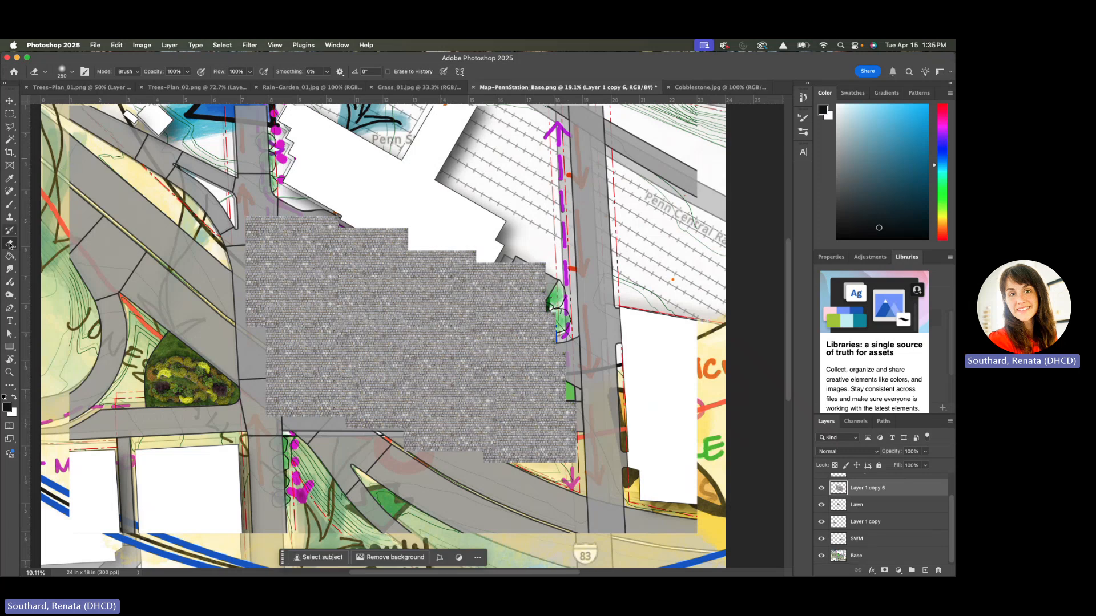
Set up the Clone Stamp tool with a 380 px Soft Round brush for the merged cobblestone layer
{"action": "left_click", "coordinate": [10, 217]}
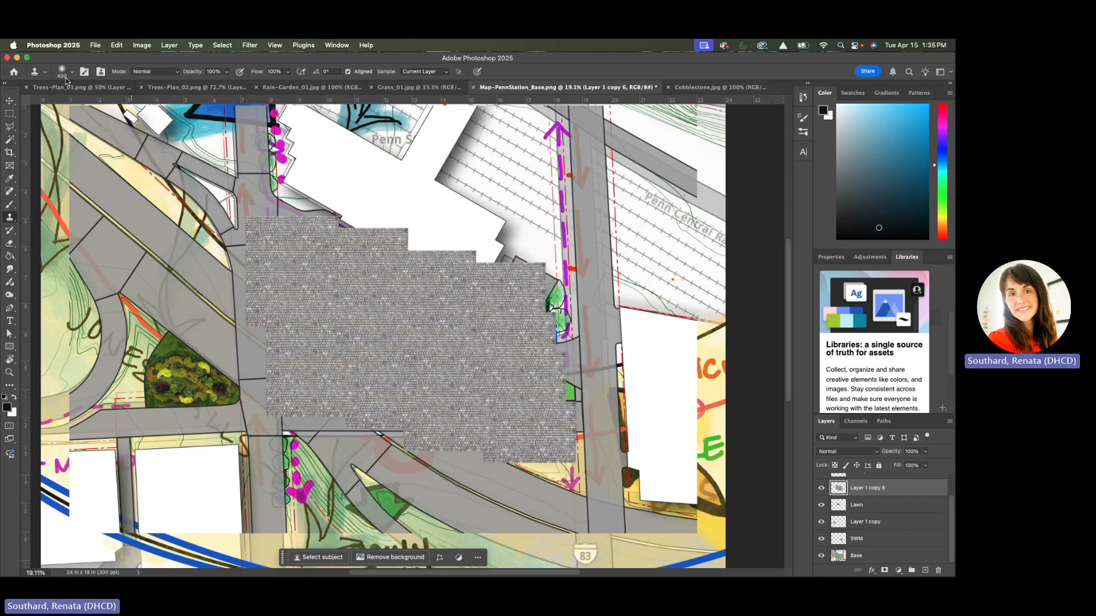
{"action": "left_click", "coordinate": [73, 73]}
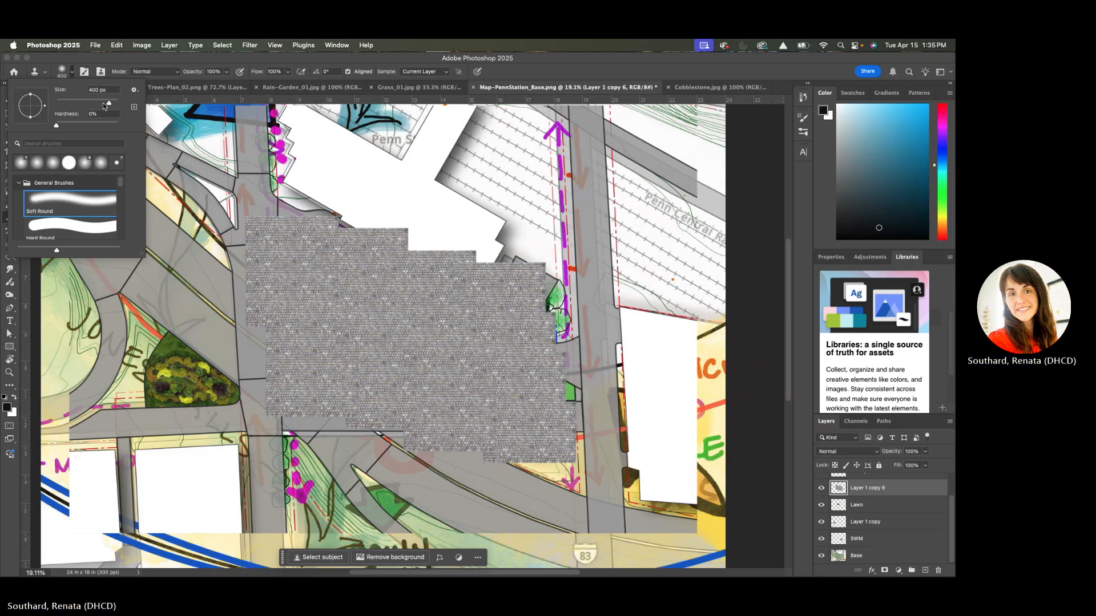
{"action": "left_click", "coordinate": [273, 274]}
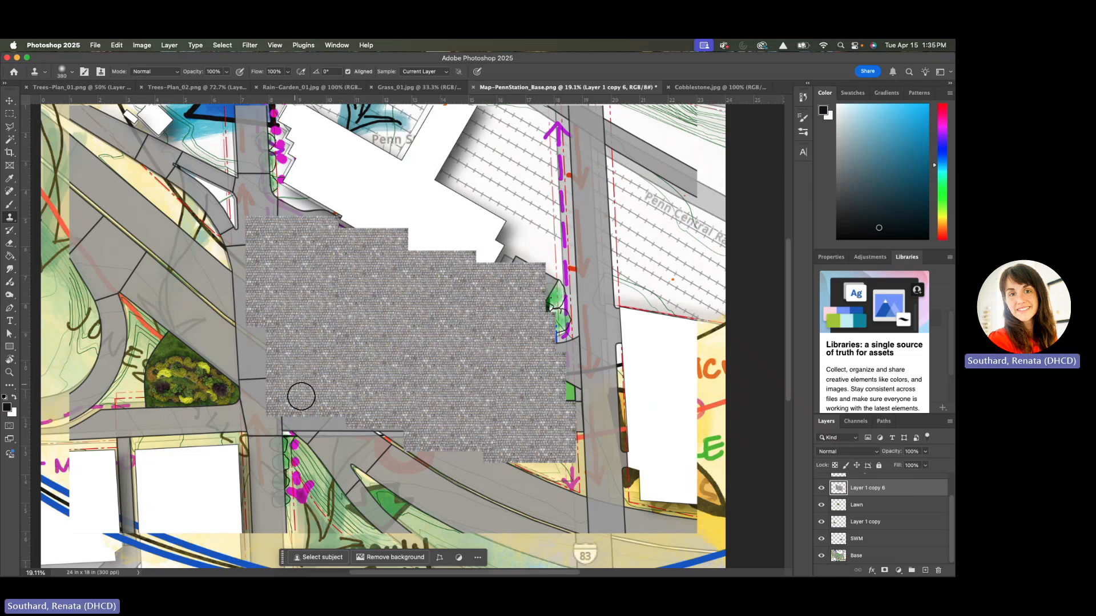
Clone cobblestones along the southern, eastern and northern edges of the plaza to extend the paving over its uncovered parts
{"action": "left_click_drag", "start_coordinate": [279, 422], "coordinate": [358, 419]}
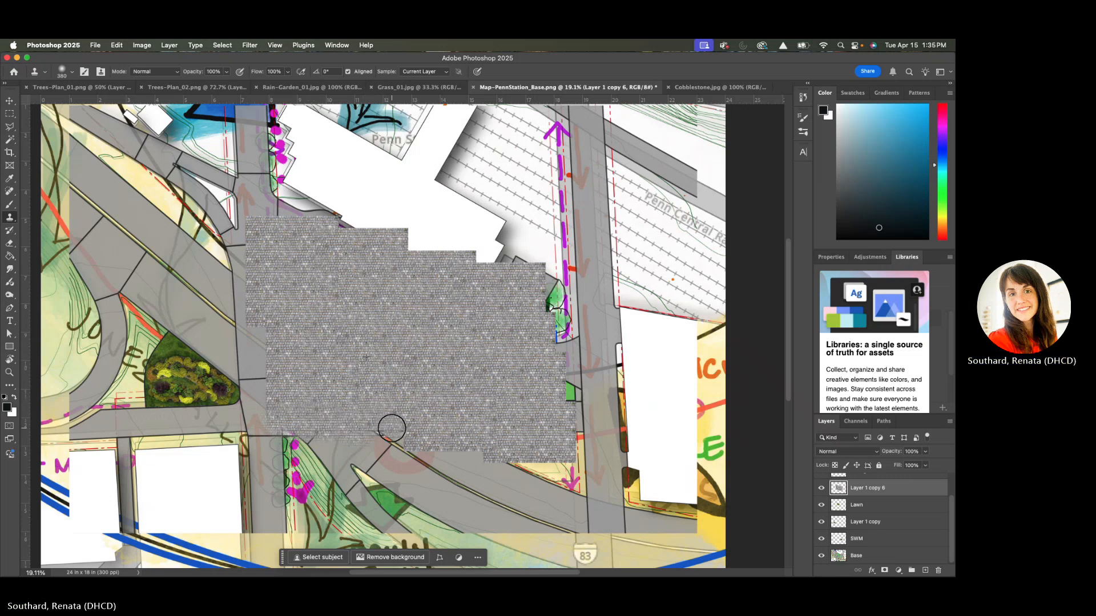
{"action": "mouse_move", "coordinate": [557, 345]}
{"action": "left_mouse_down"}
{"action": "mouse_move", "coordinate": [579, 349]}
{"action": "mouse_move", "coordinate": [588, 382]}
{"action": "left_mouse_up"}
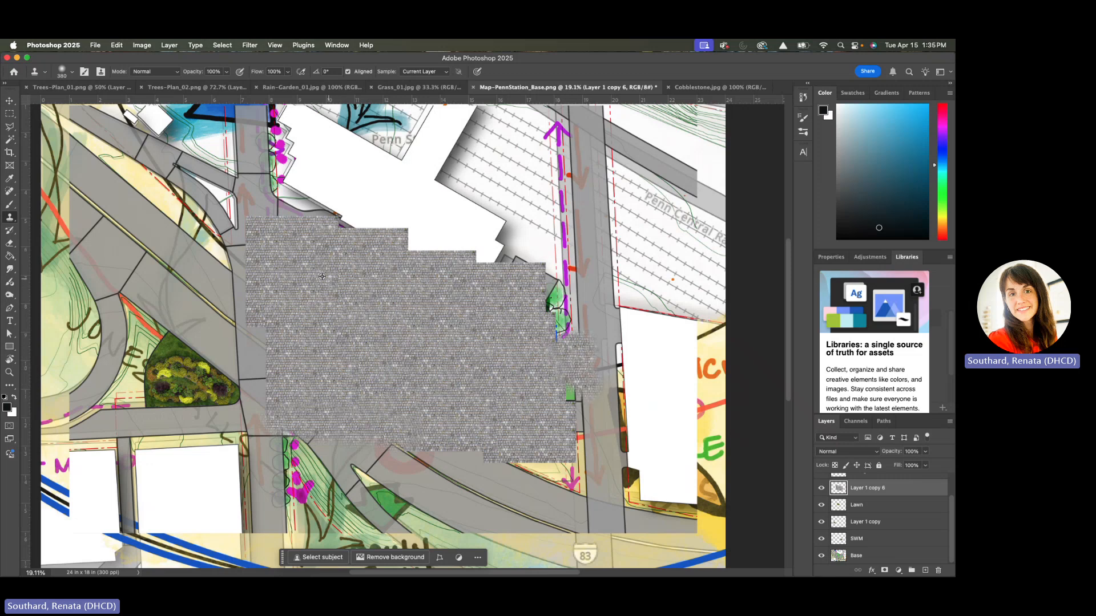
{"action": "mouse_move", "coordinate": [297, 234]}
{"action": "left_mouse_down"}
{"action": "mouse_move", "coordinate": [281, 209]}
{"action": "mouse_move", "coordinate": [352, 228]}
{"action": "left_mouse_up"}
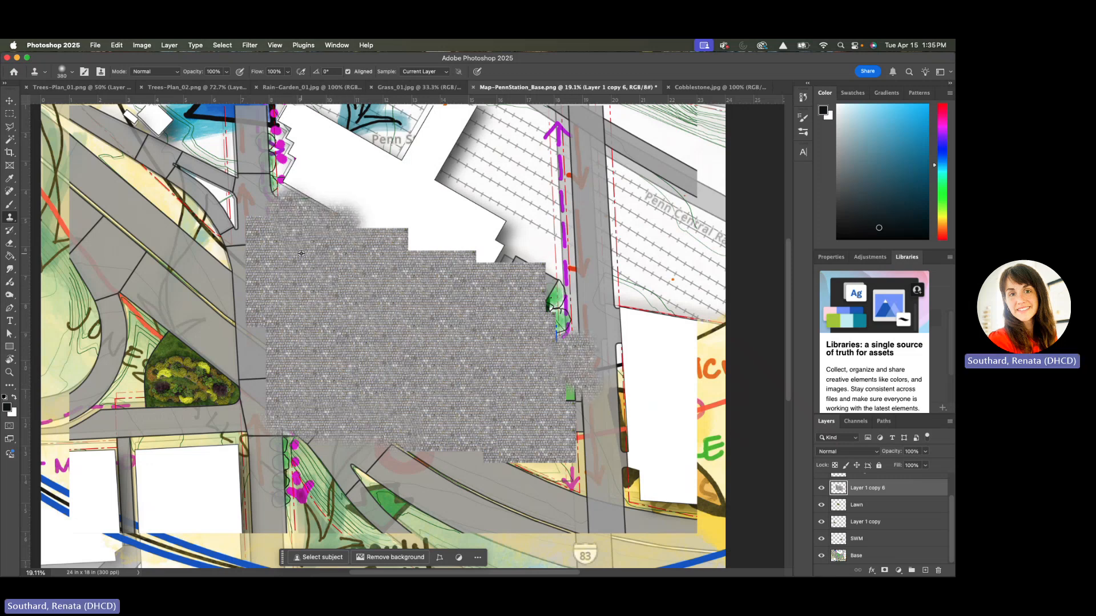
{"action": "left_click_drag", "start_coordinate": [289, 215], "coordinate": [331, 240]}
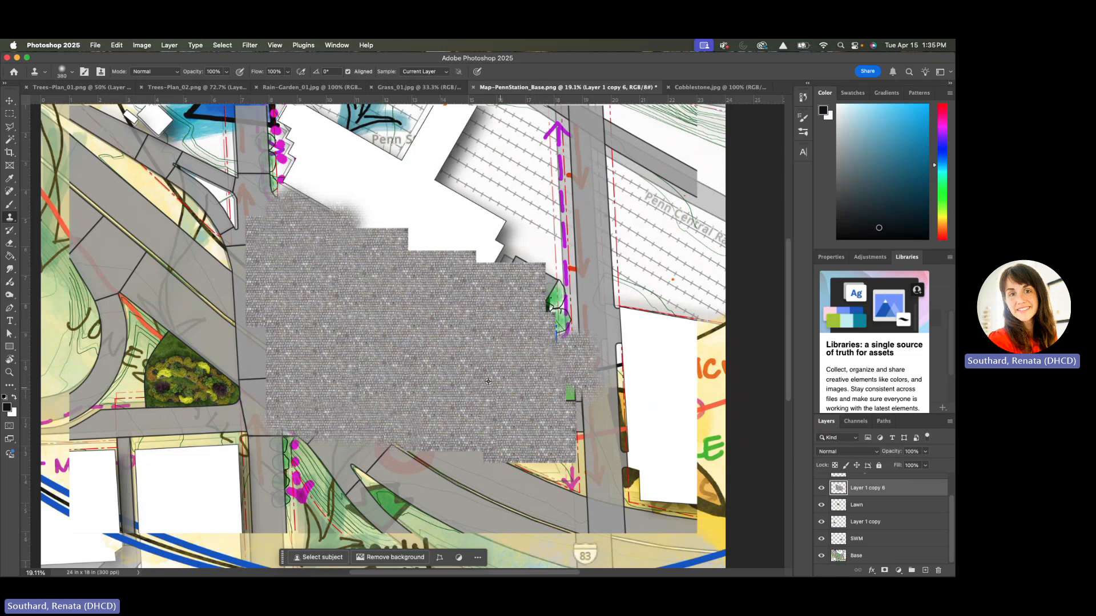
{"action": "mouse_move", "coordinate": [558, 416]}
{"action": "left_mouse_down"}
{"action": "mouse_move", "coordinate": [579, 421]}
{"action": "mouse_move", "coordinate": [580, 437]}
{"action": "left_mouse_up"}
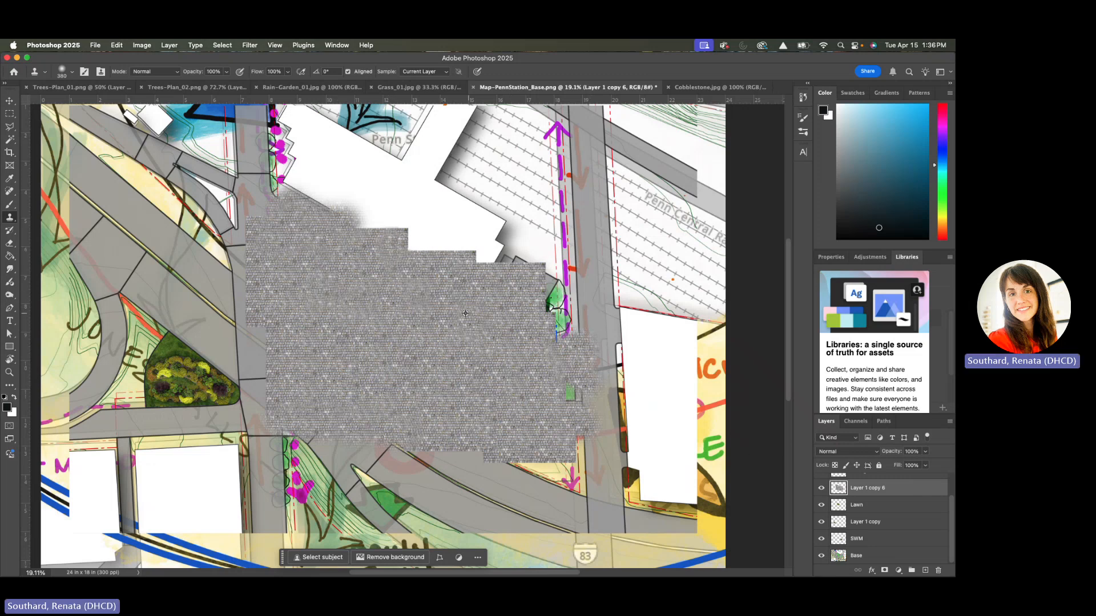
{"action": "mouse_move", "coordinate": [520, 275]}
{"action": "left_mouse_down"}
{"action": "mouse_move", "coordinate": [498, 262]}
{"action": "mouse_move", "coordinate": [551, 304]}
{"action": "mouse_move", "coordinate": [514, 321]}
{"action": "mouse_move", "coordinate": [576, 333]}
{"action": "left_mouse_up"}
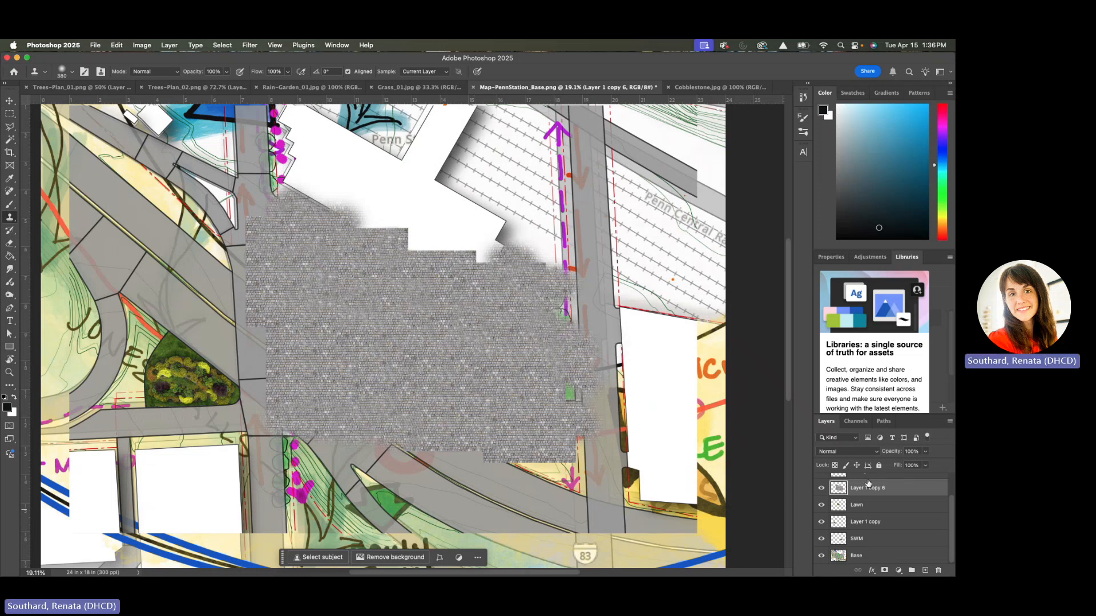
Duplicate the cloned cobblestone layer, hide the duplicate and place it beneath Layer 1 copy 6 in the layer order
{"action": "left_click", "coordinate": [821, 488]}
{"action": "left_click", "coordinate": [821, 488]}
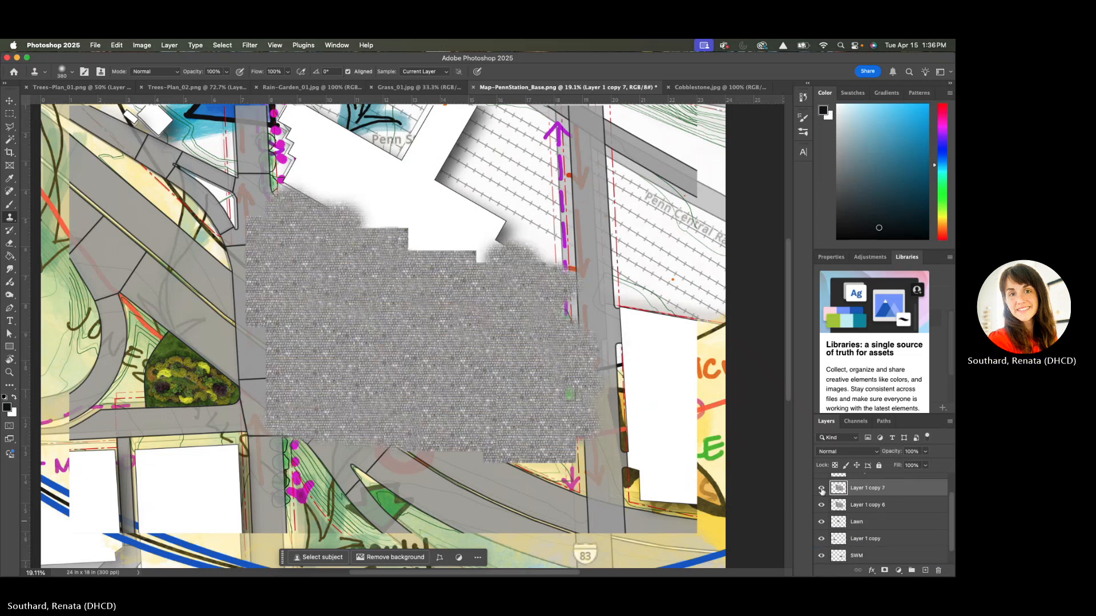
{"action": "key", "text": "super+j"}
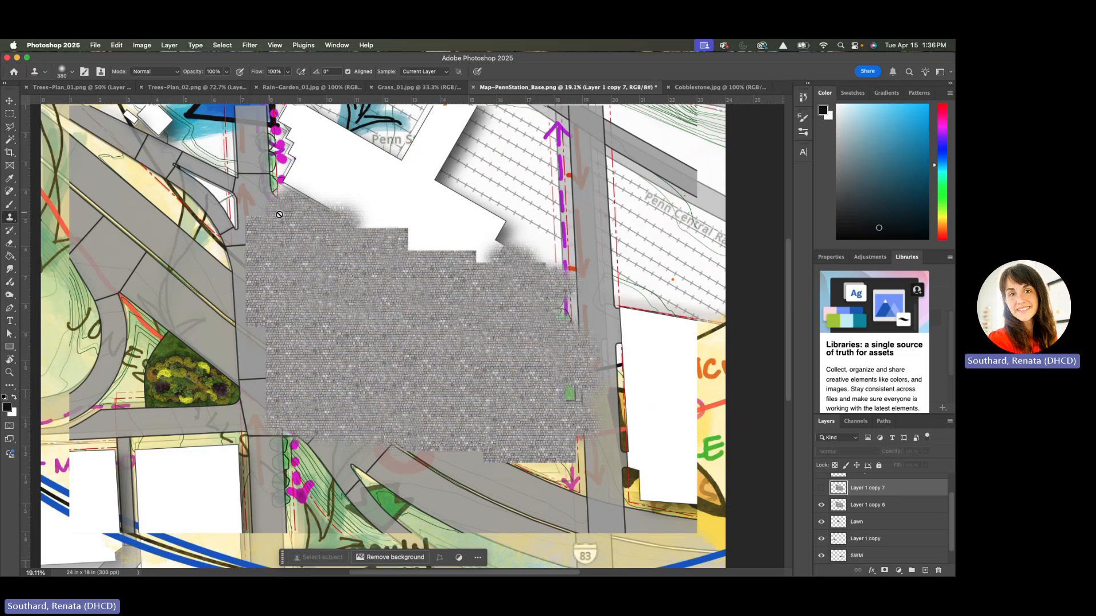
{"action": "left_click_drag", "start_coordinate": [883, 504], "coordinate": [875, 480]}
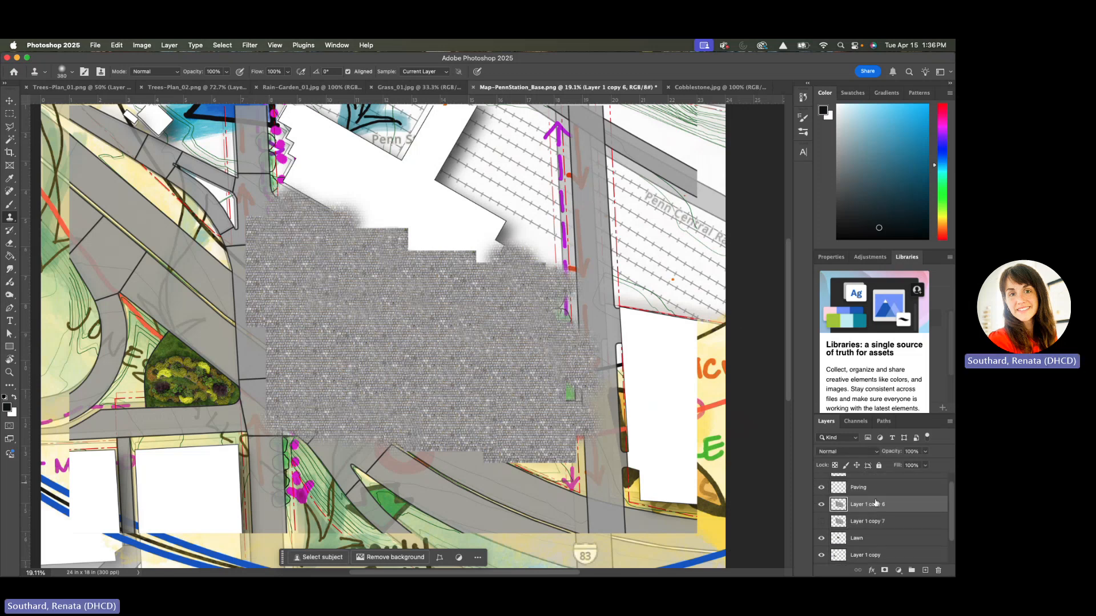
Merge Layer 1 copy 6 with the Paving layer into one layer
{"action": "left_click", "coordinate": [875, 489], "text": "super"}
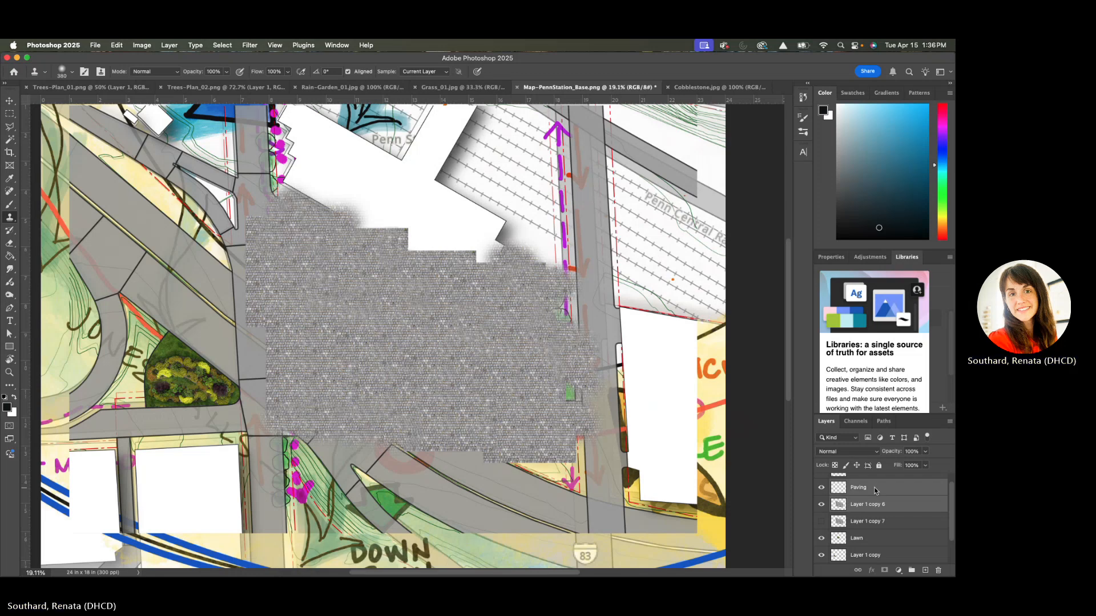
{"action": "right_click", "coordinate": [875, 489]}
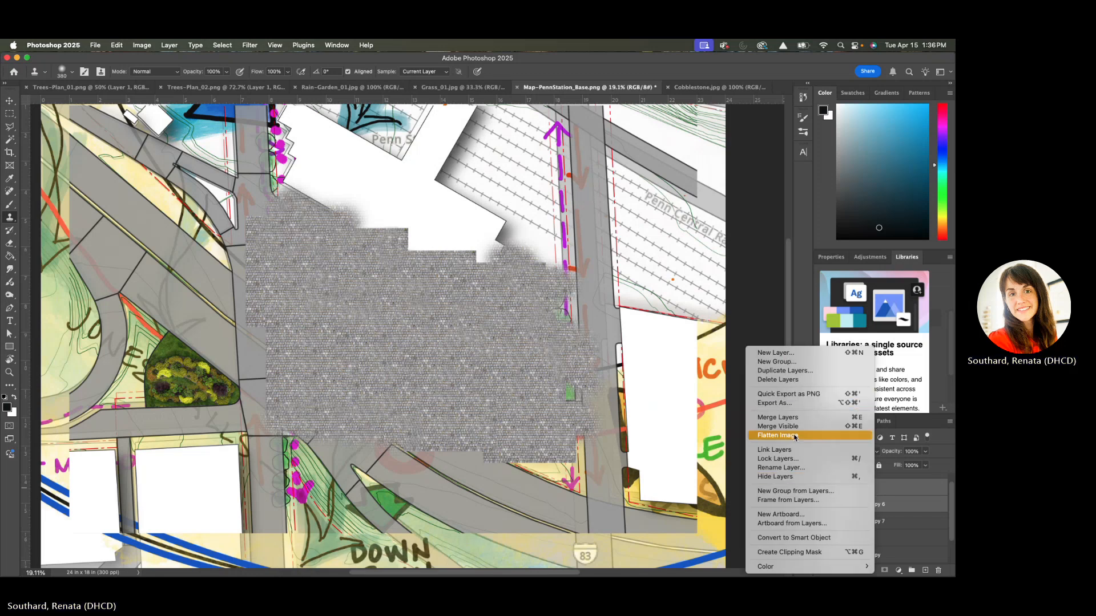
{"action": "left_click", "coordinate": [777, 419]}
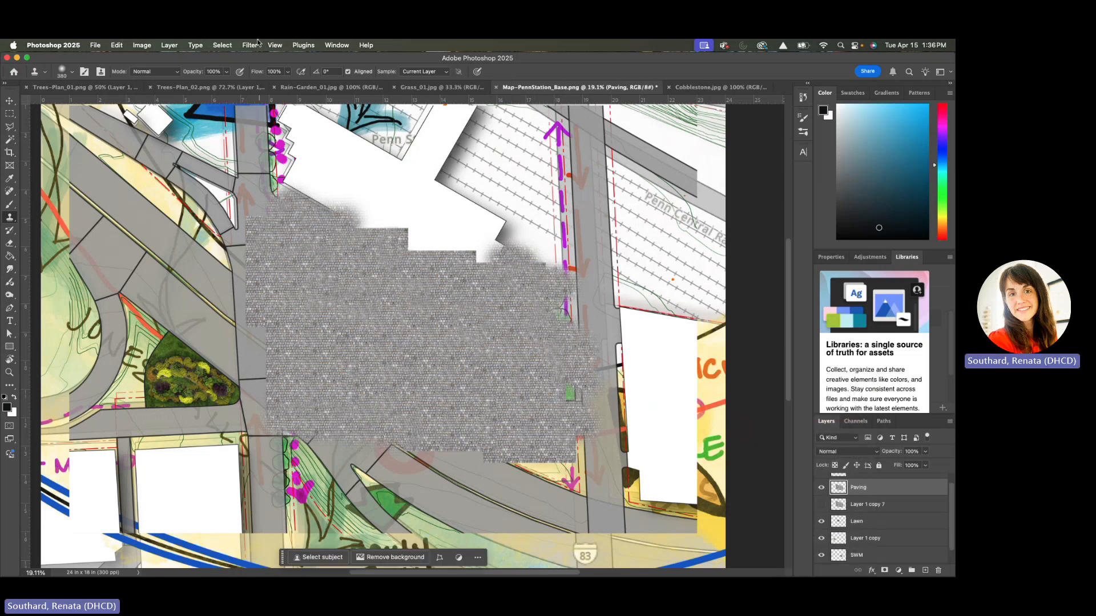
Load the saved Pavers channel as a new, non-inverted selection over the Paving layer
{"action": "left_click", "coordinate": [217, 45]}
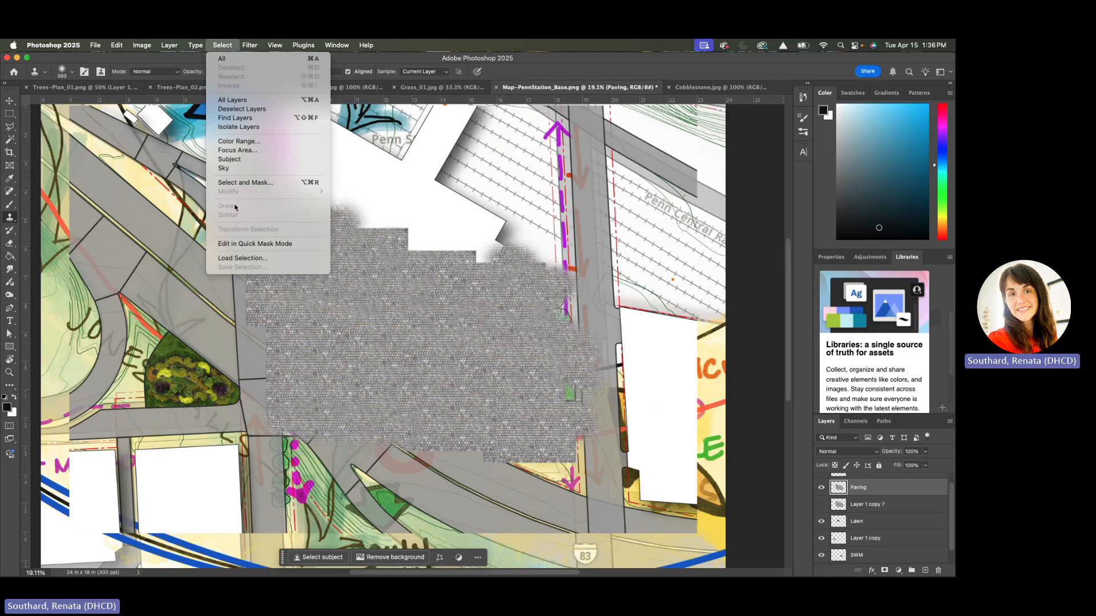
{"action": "left_click", "coordinate": [243, 258]}
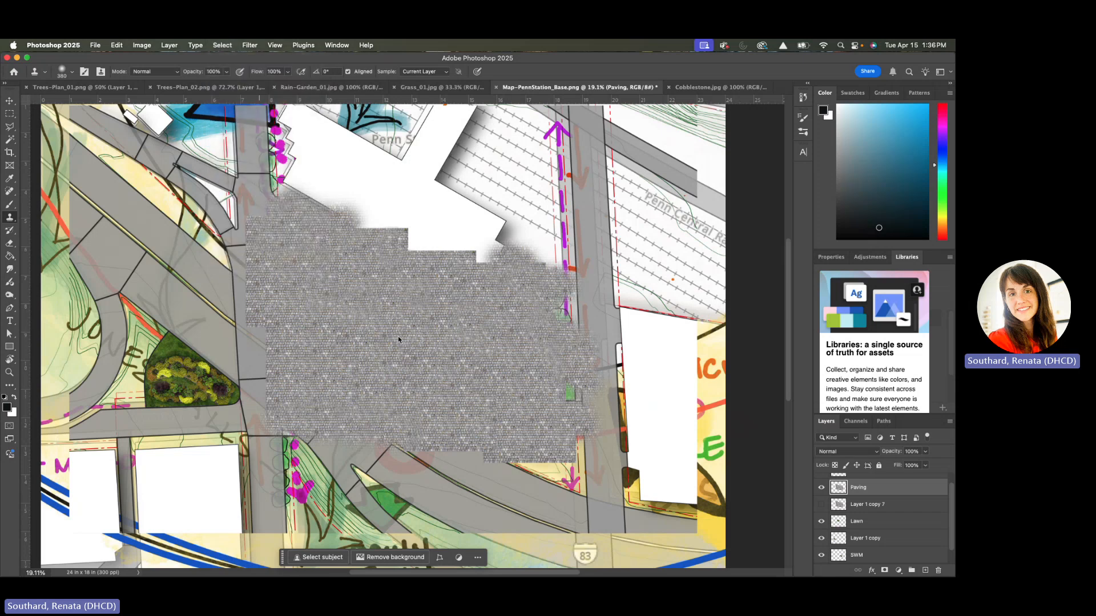
{"action": "left_click", "coordinate": [450, 166]}
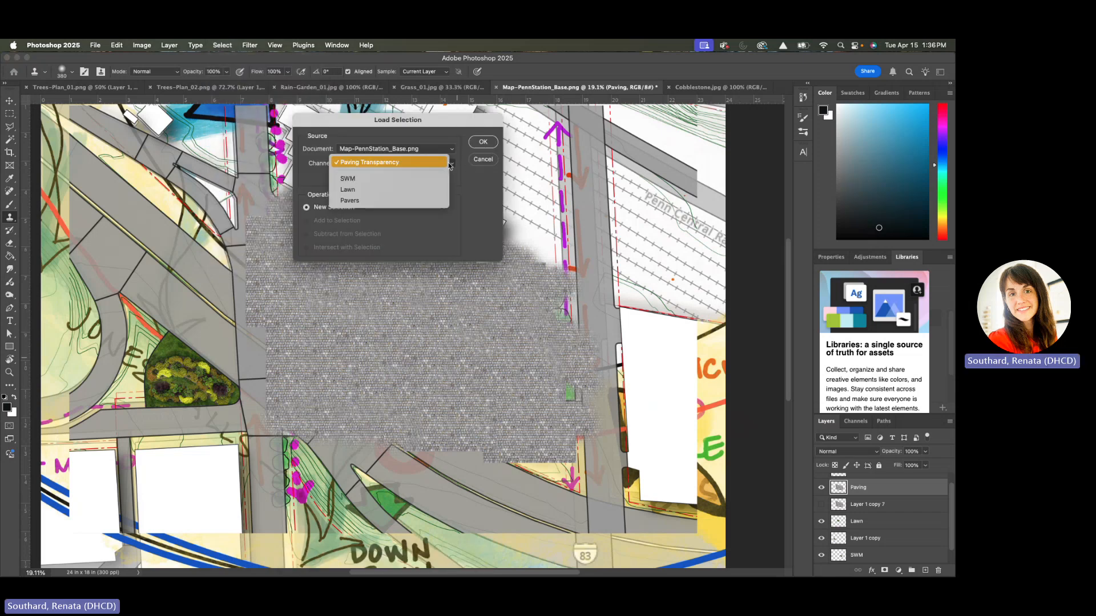
{"action": "left_click", "coordinate": [371, 199]}
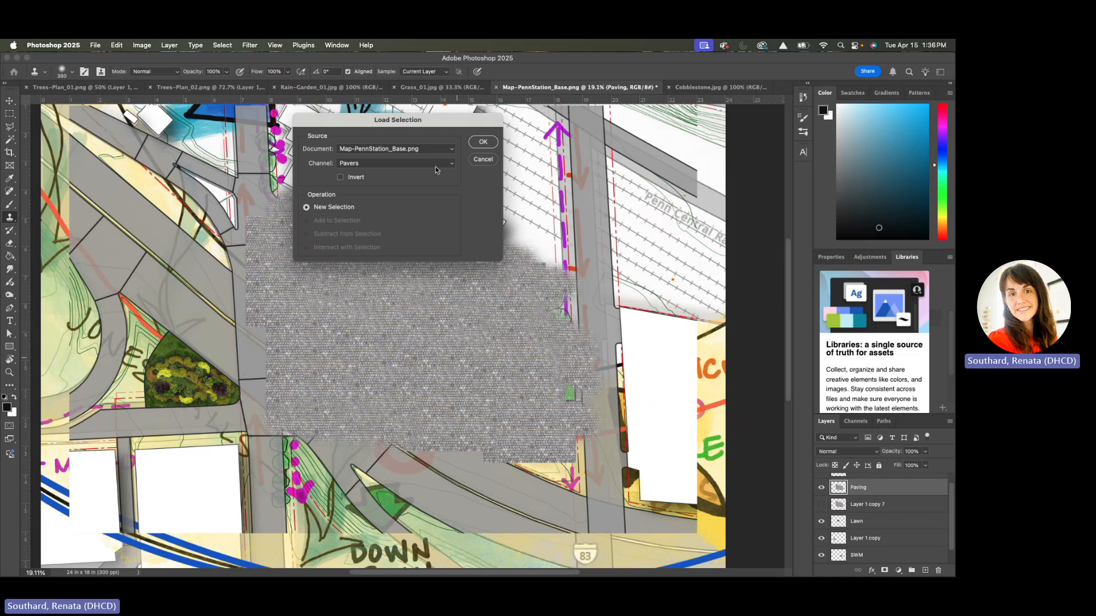
{"action": "left_click", "coordinate": [483, 143]}
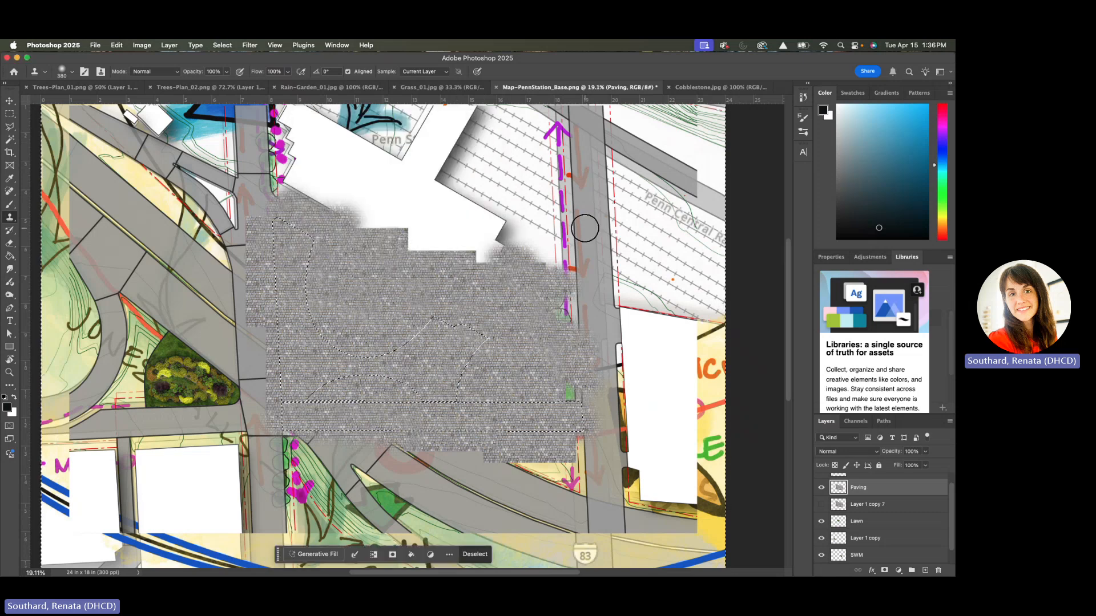